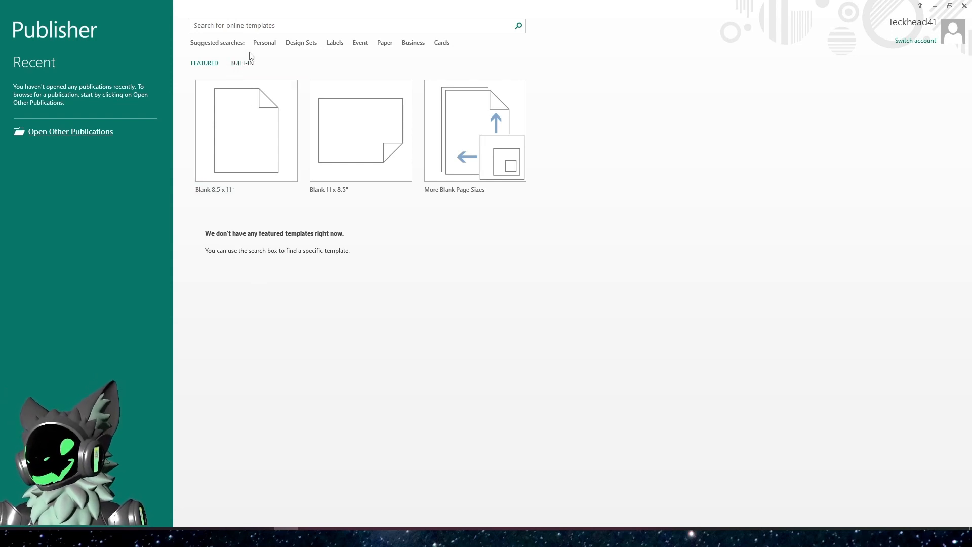
# Step: Browse the built-in publication templates and open the Business Cards category
pyautogui.click(241, 68)
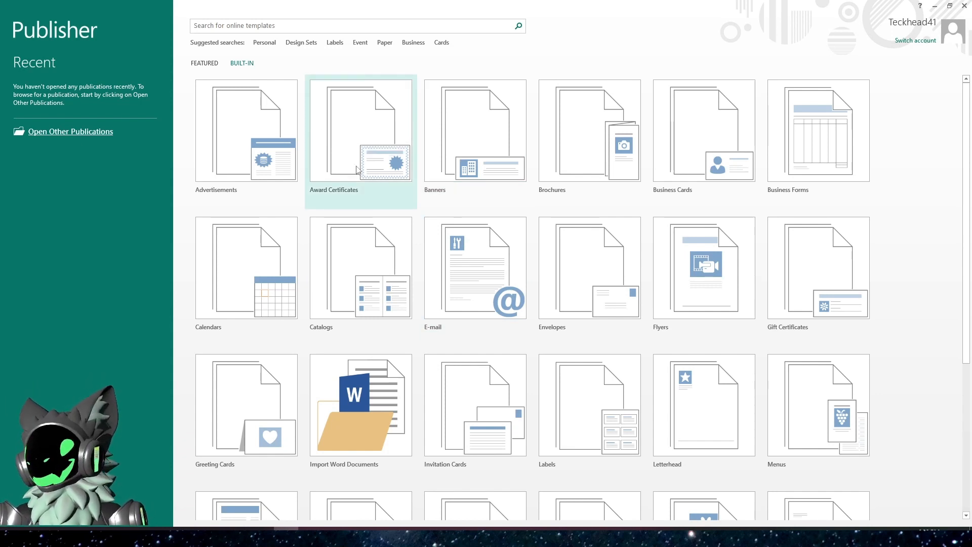
pyautogui.scroll(-2, 367, 218)
pyautogui.scroll(-3, 367, 219)
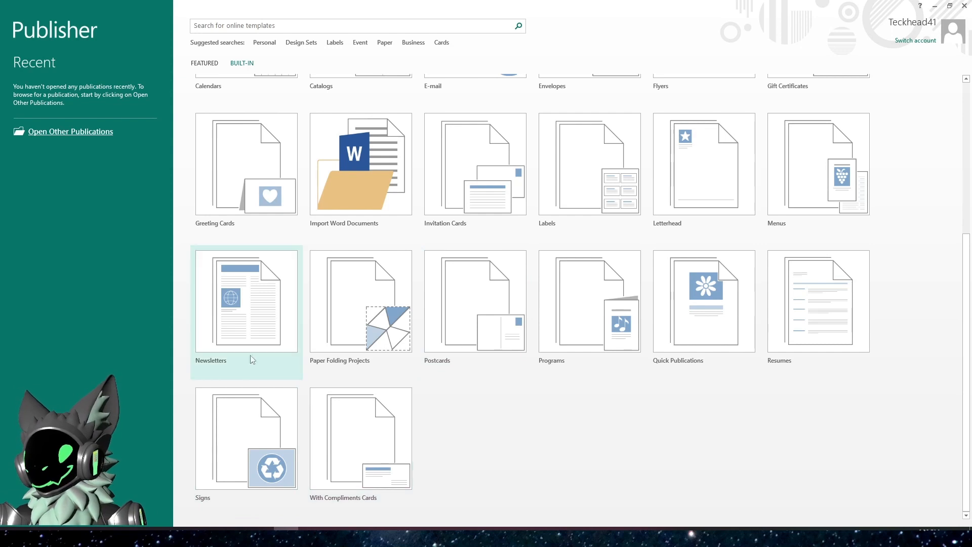
pyautogui.scroll(5, 594, 442)
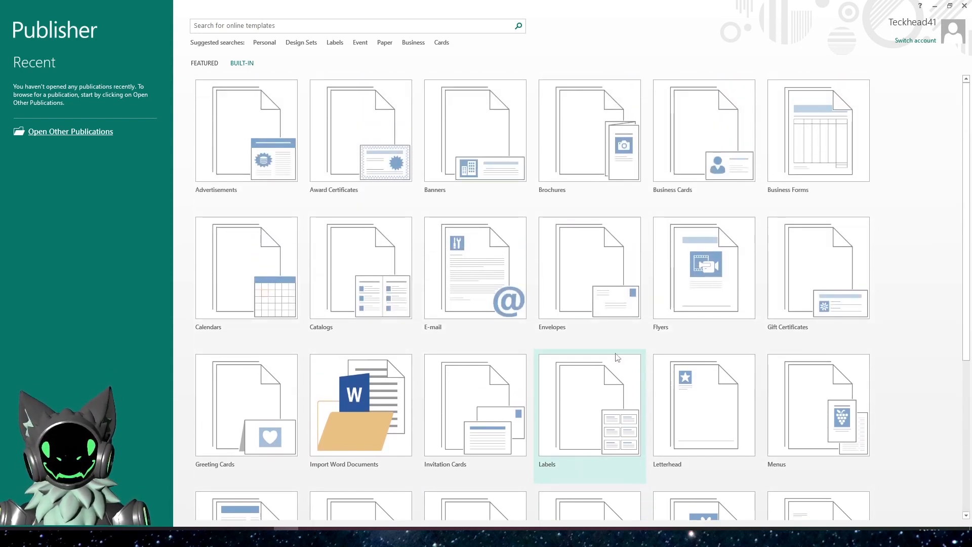
pyautogui.click(696, 136)
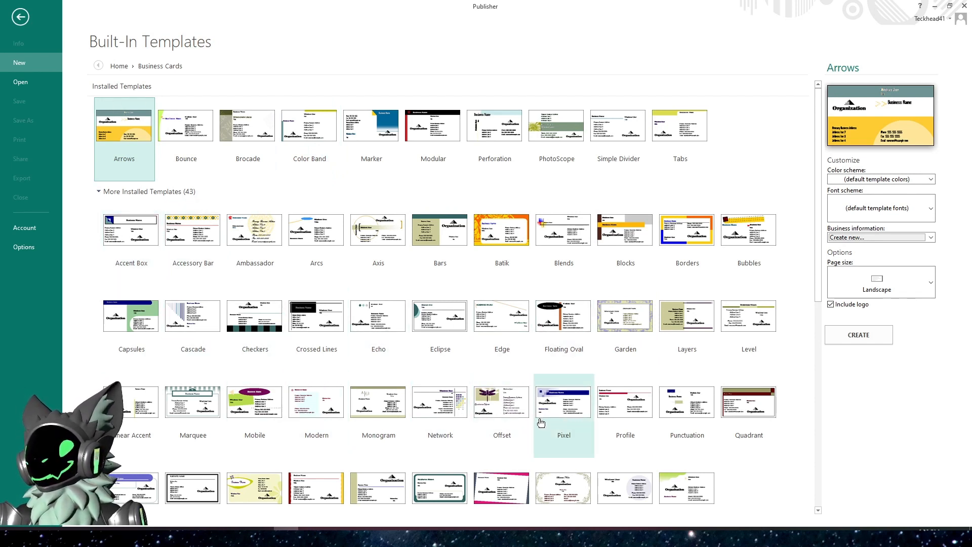
# Step: Look through the installed business card designs and blank sizes, and select the Capsules template
pyautogui.scroll(-5, 483, 405)
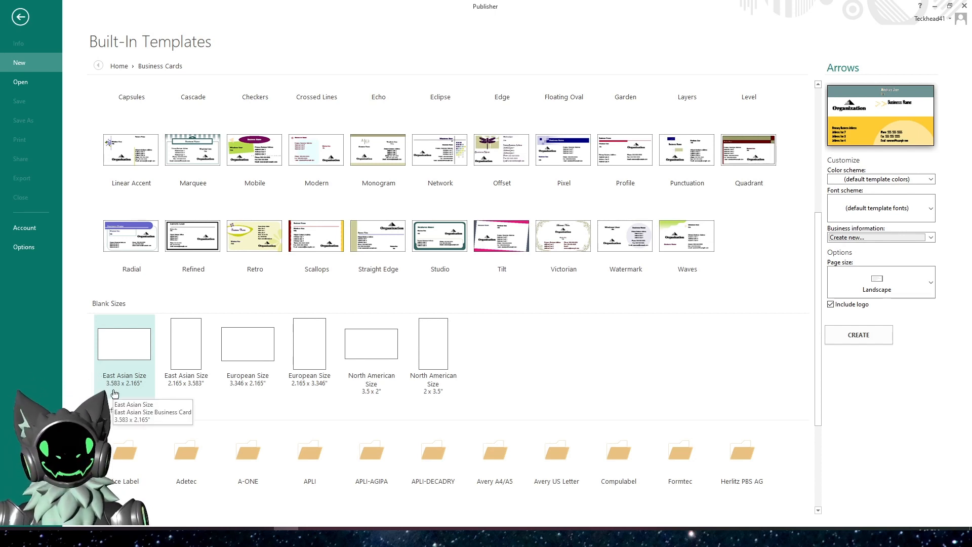
pyautogui.scroll(5, 473, 366)
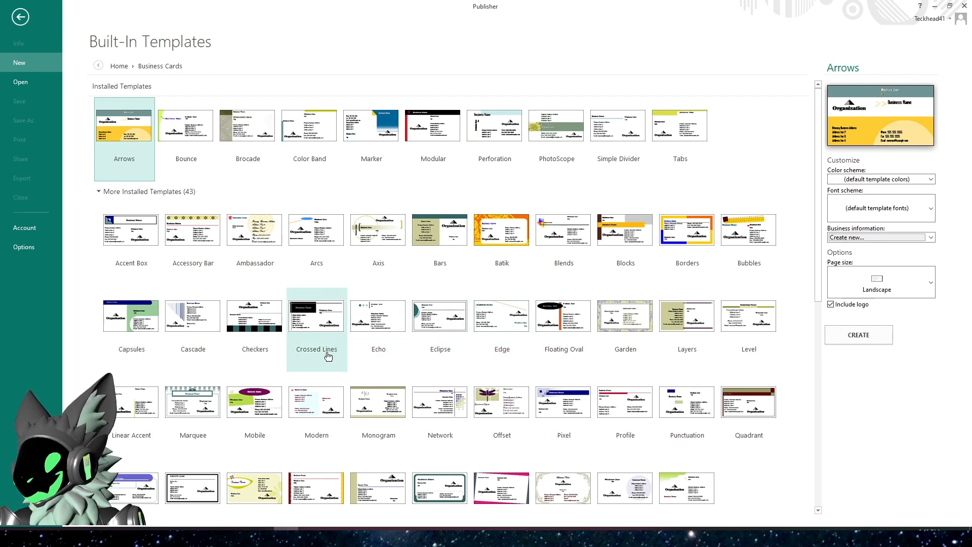
pyautogui.click(123, 312)
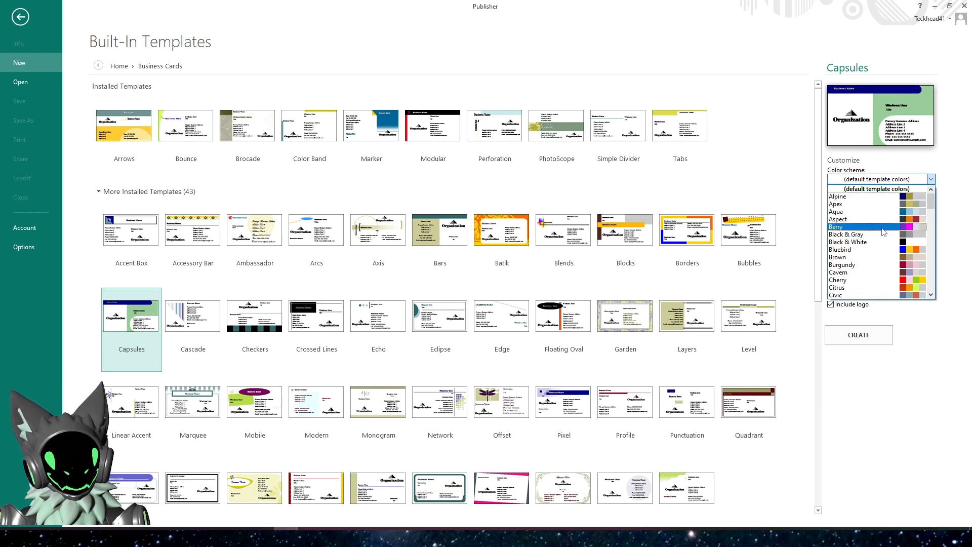
# Step: Try the Mountain color scheme on the Capsules business card template
pyautogui.scroll(-3, 881, 243)
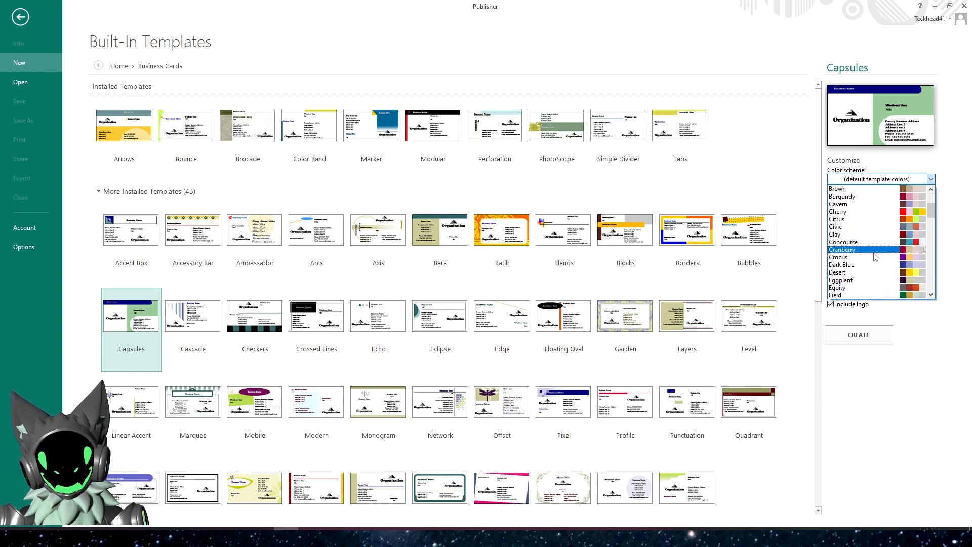
pyautogui.scroll(-2, 879, 248)
pyautogui.scroll(-2, 870, 267)
pyautogui.scroll(-10, 870, 266)
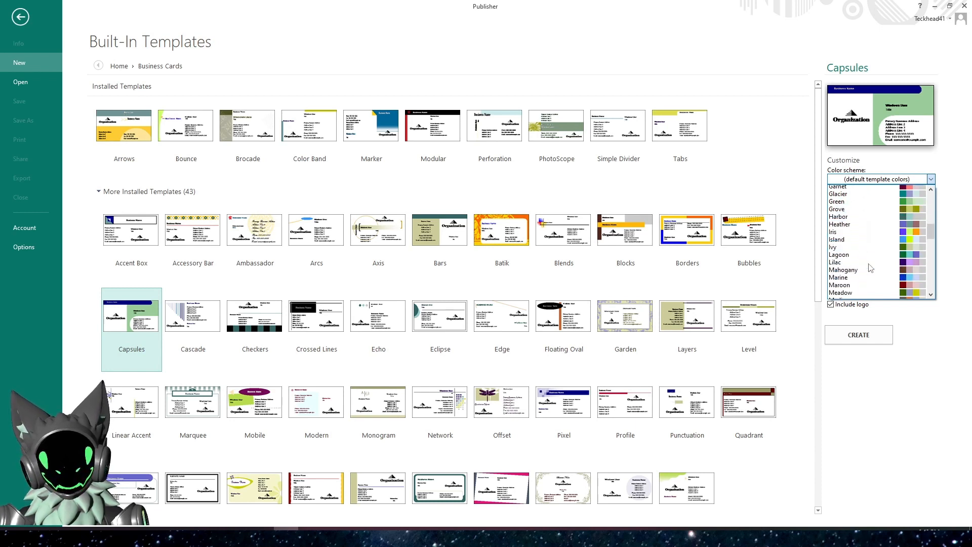
pyautogui.scroll(-7, 870, 268)
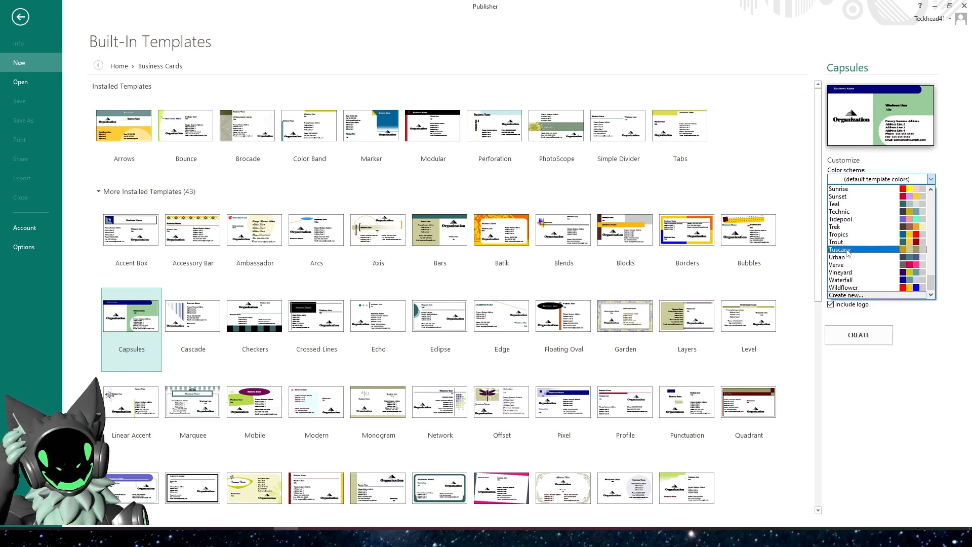
pyautogui.scroll(2, 844, 254)
pyautogui.scroll(7, 844, 255)
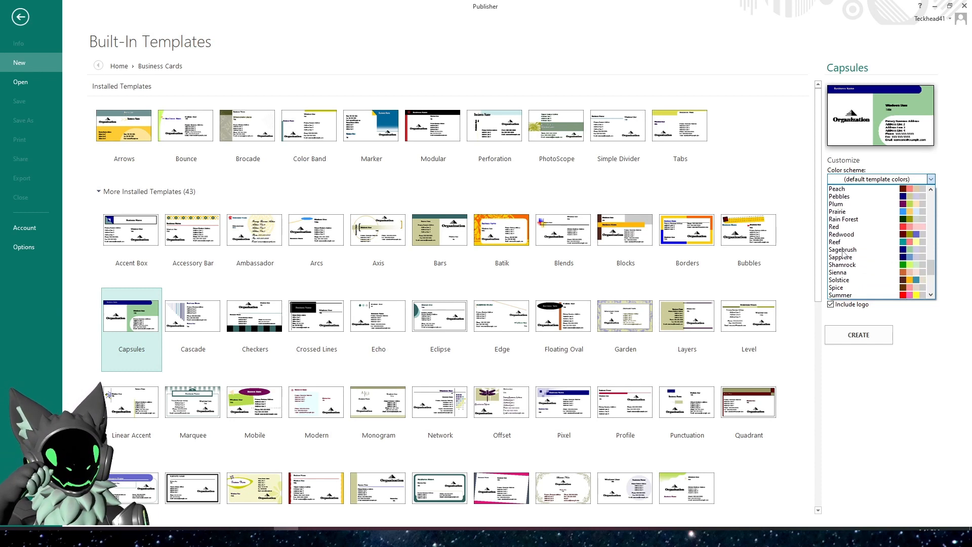
pyautogui.scroll(2, 845, 255)
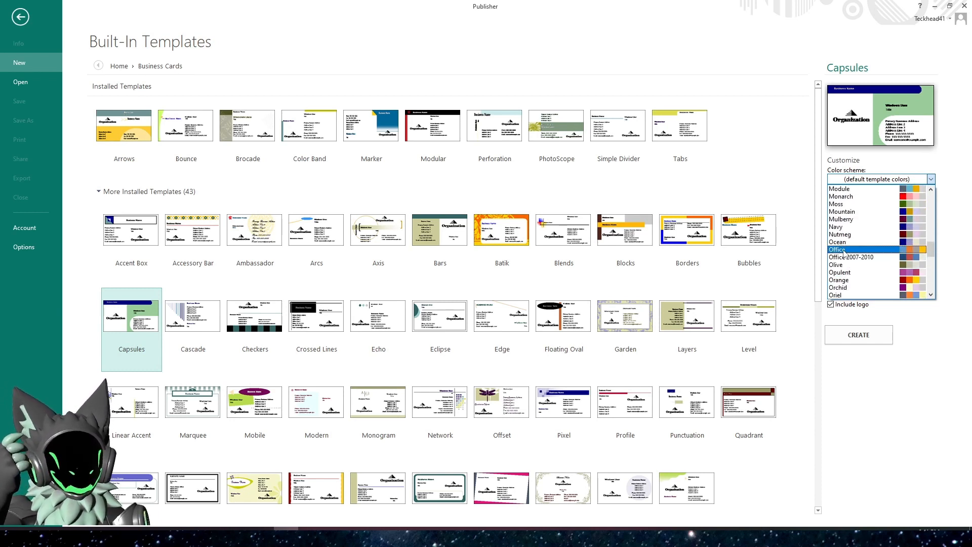
pyautogui.click(853, 212)
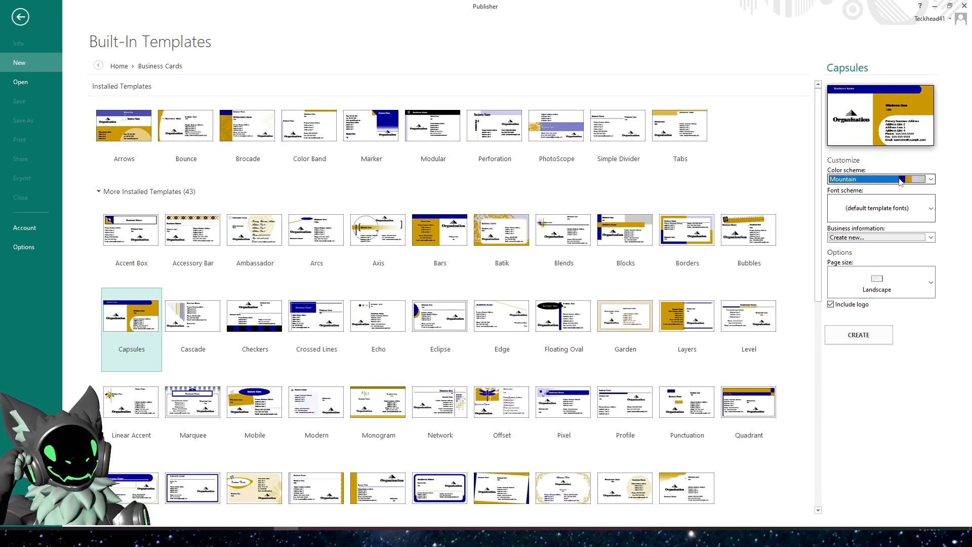
# Step: Set the color scheme of the business card template to Navy
pyautogui.click(931, 179)
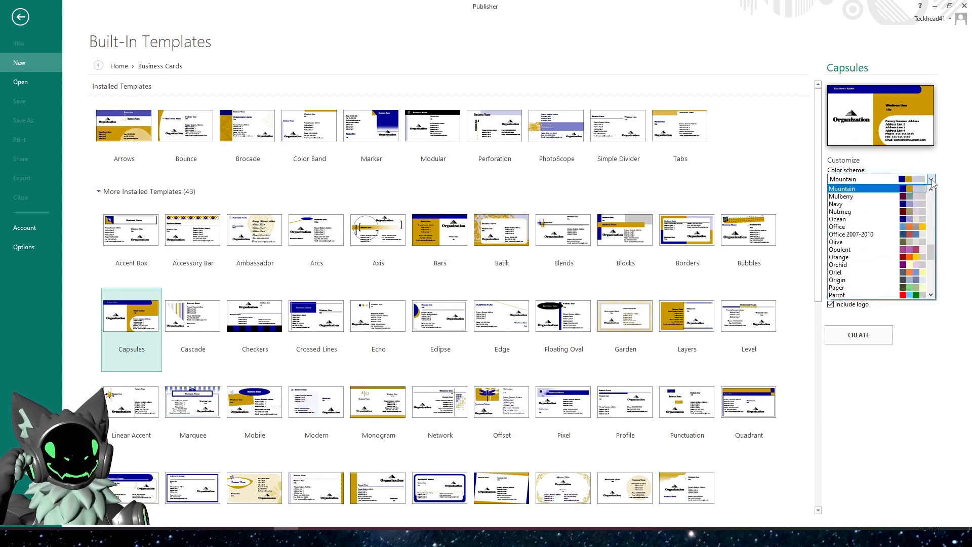
pyautogui.click(909, 205)
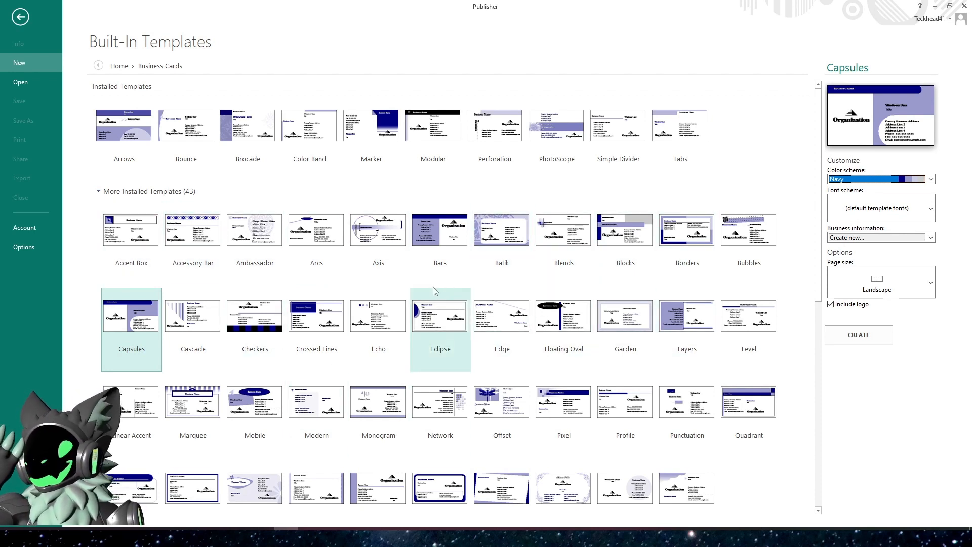
# Step: Preview the Checkers, Floating Oval, Offset and Punctuation templates in the Navy scheme and return to Capsules
pyautogui.click(237, 330)
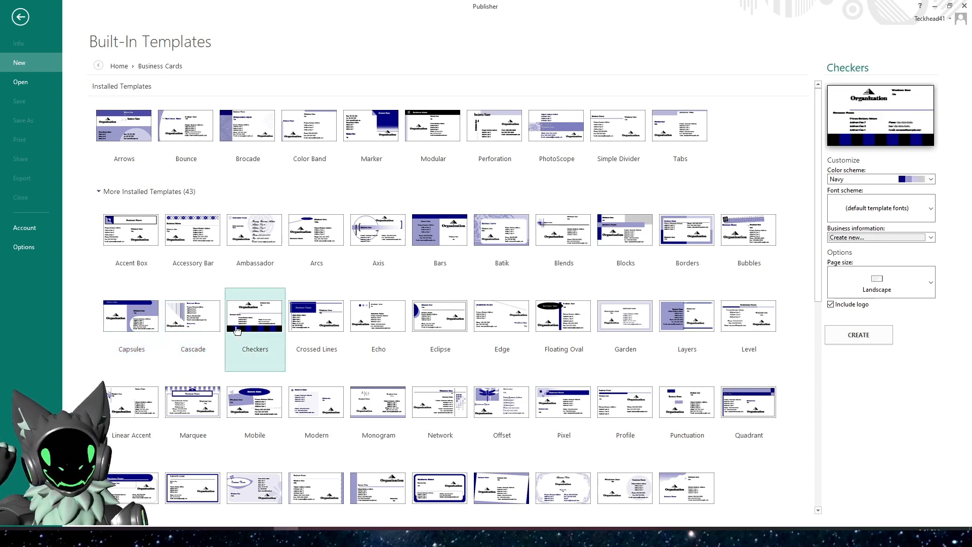
pyautogui.click(143, 325)
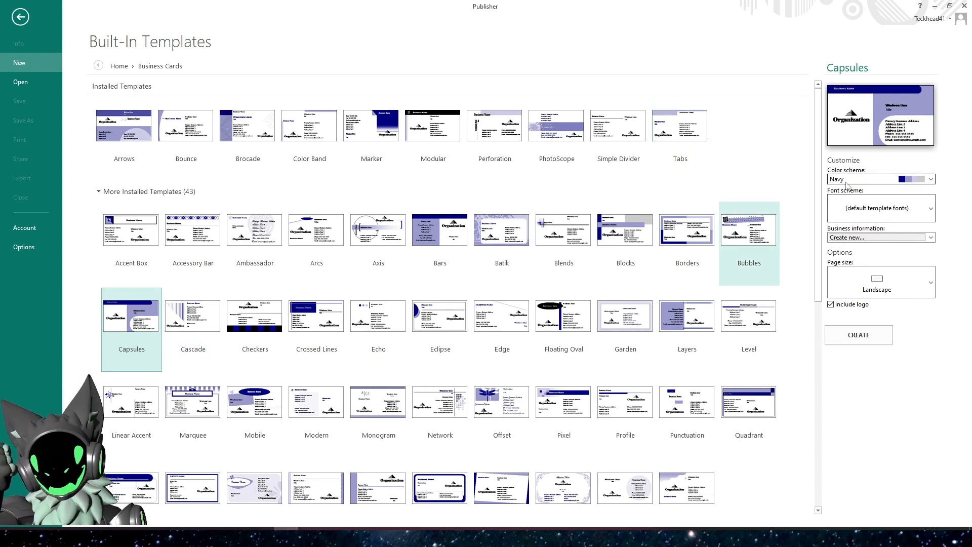
pyautogui.click(544, 322)
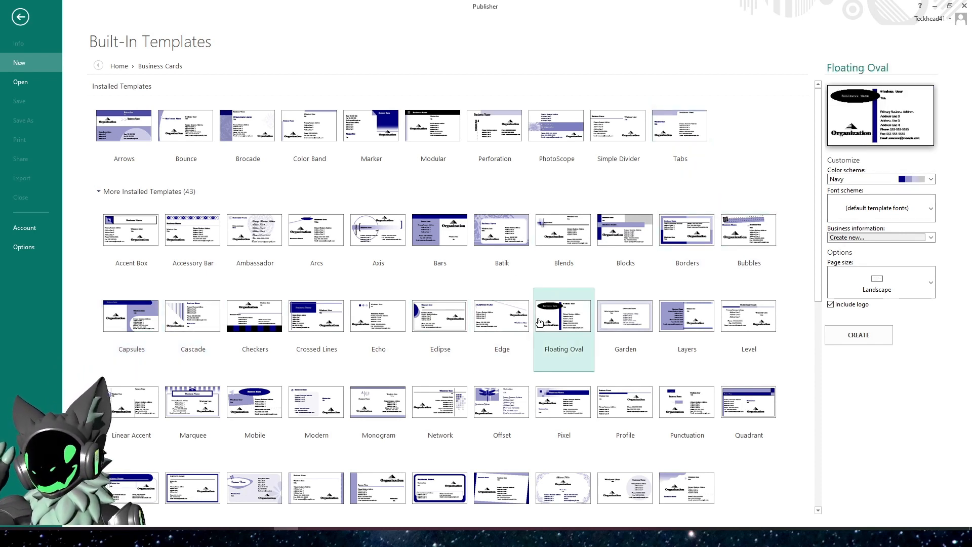
pyautogui.click(507, 415)
pyautogui.click(696, 409)
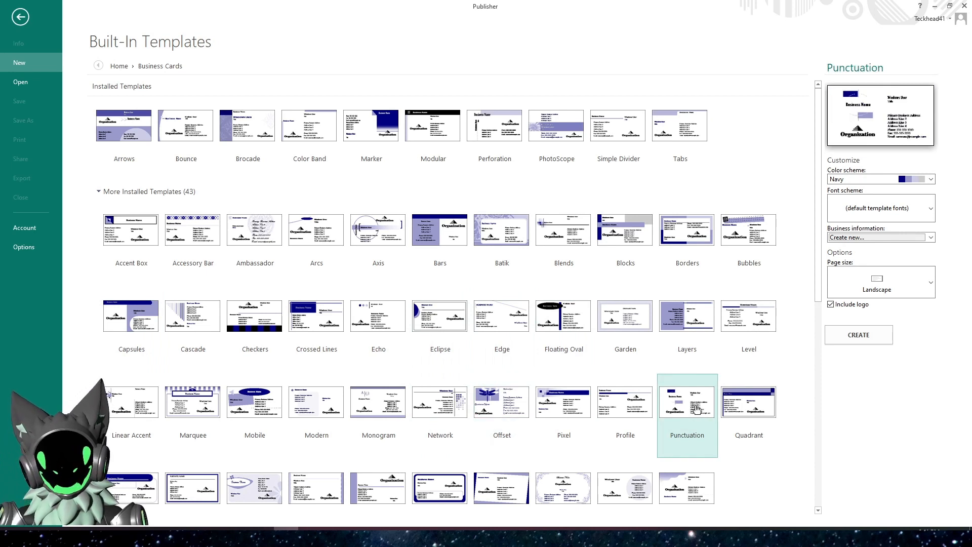
pyautogui.click(132, 317)
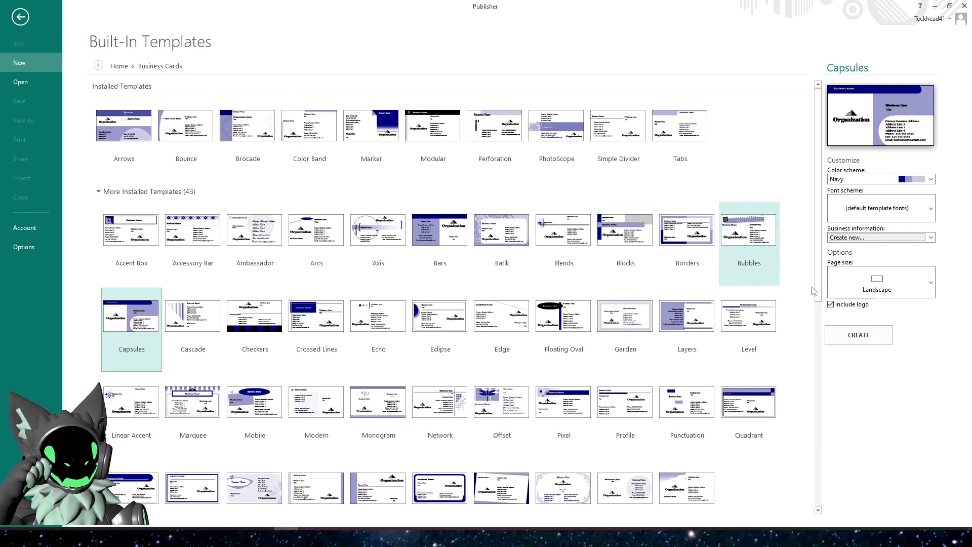
# Step: Check the page size options, keep Landscape, and create the business card from the Capsules template
pyautogui.click(930, 284)
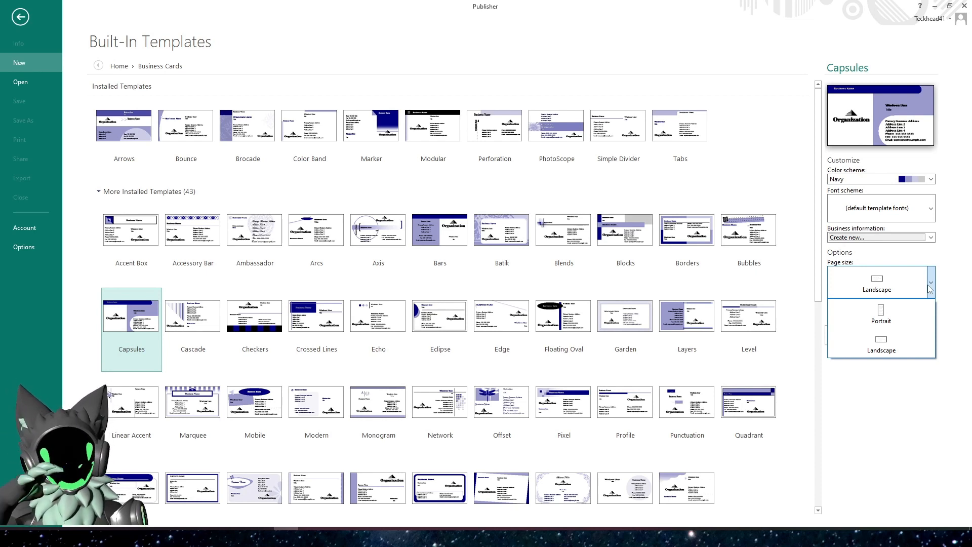
pyautogui.click(930, 285)
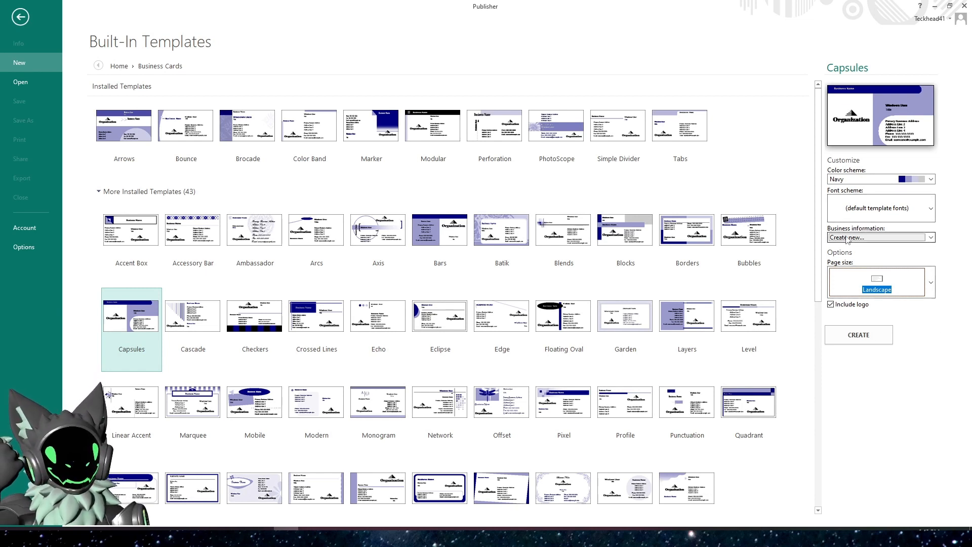
pyautogui.click(861, 335)
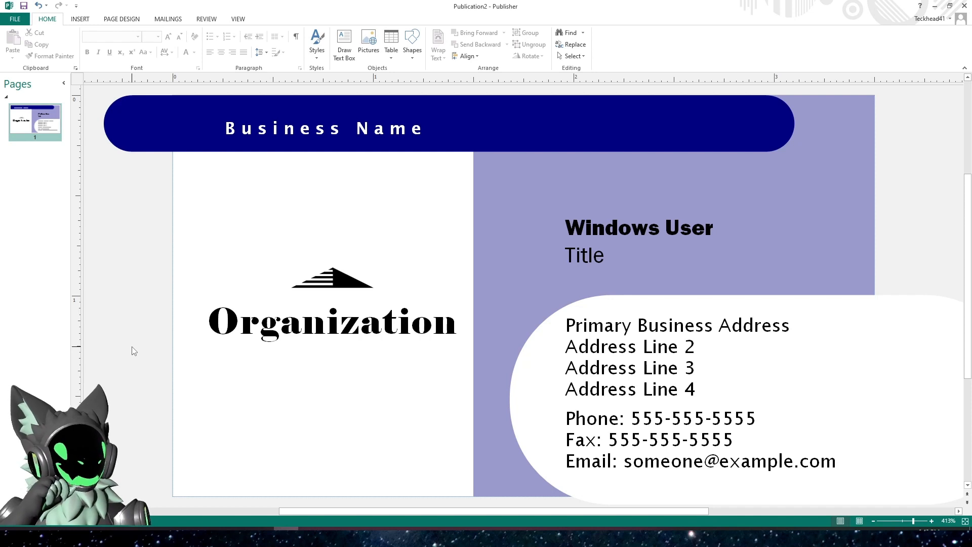
# Step: Examine the print settings and the sheet preview of the business cards, and return to the card layout
pyautogui.click(15, 20)
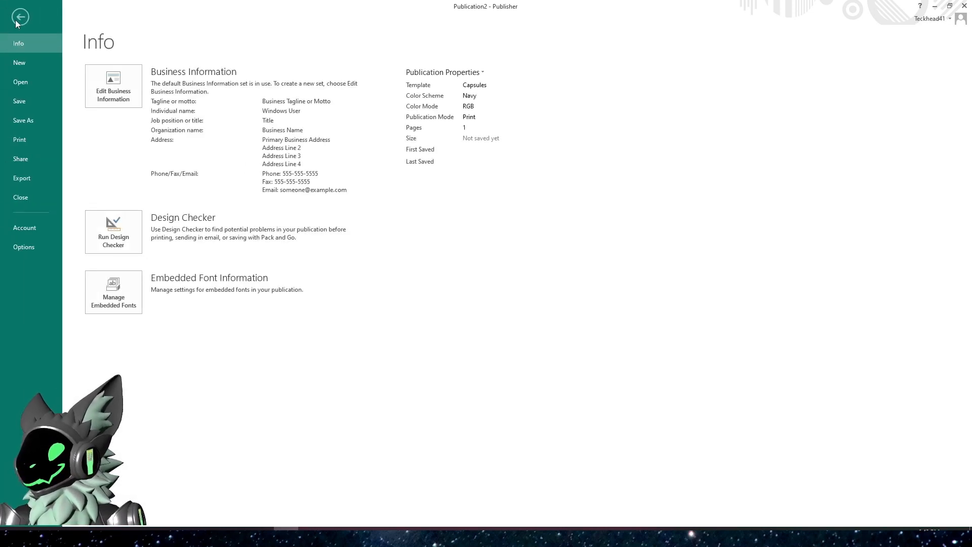
pyautogui.click(23, 138)
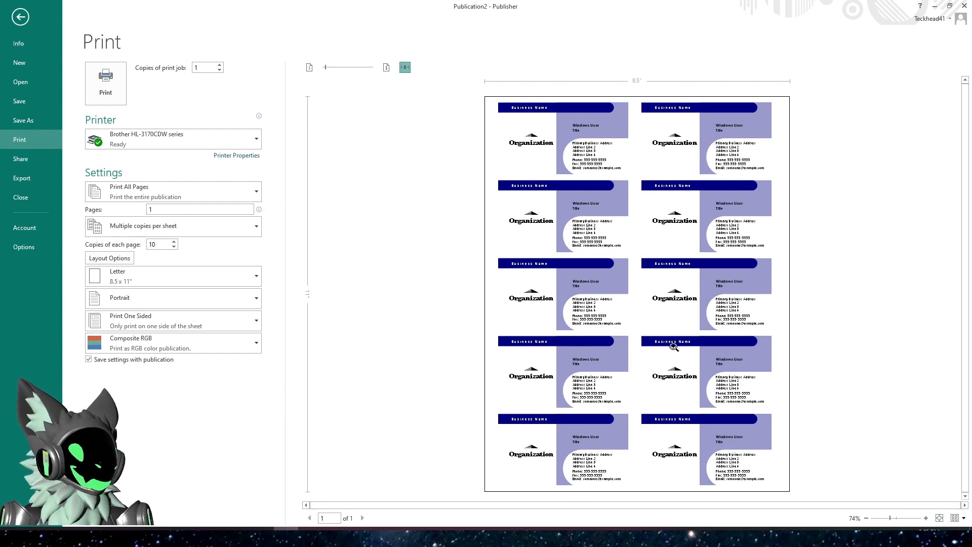
pyautogui.click(20, 17)
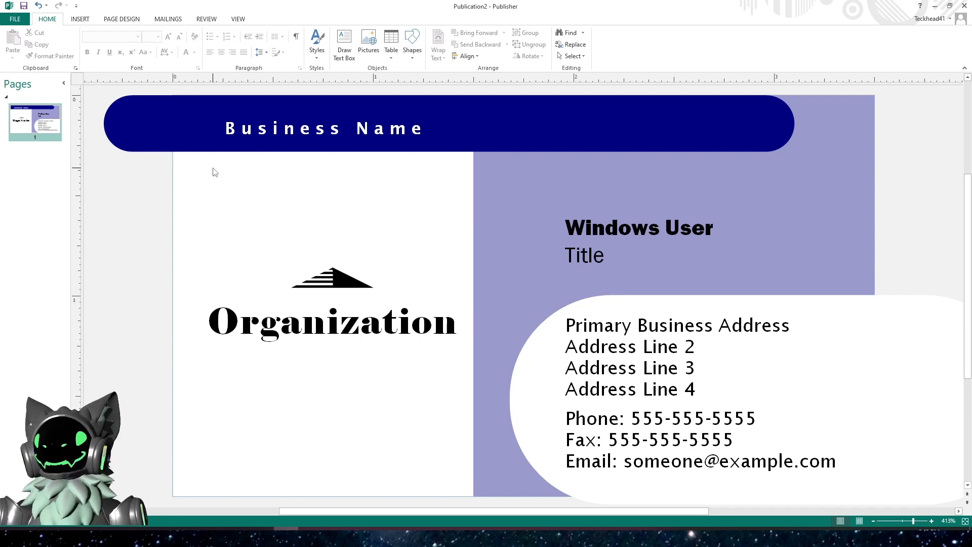
# Step: Replace the Business Name placeholder in the card's dark blue banner with "Teckhead41"
pyautogui.click(455, 128)
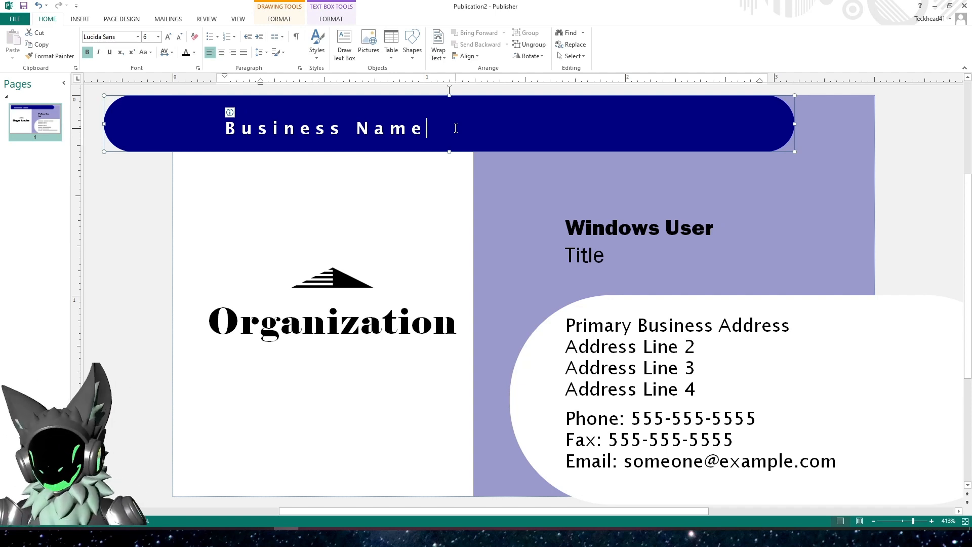
pyautogui.hotkey('ctrl', 'a')
pyautogui.press('Delete')
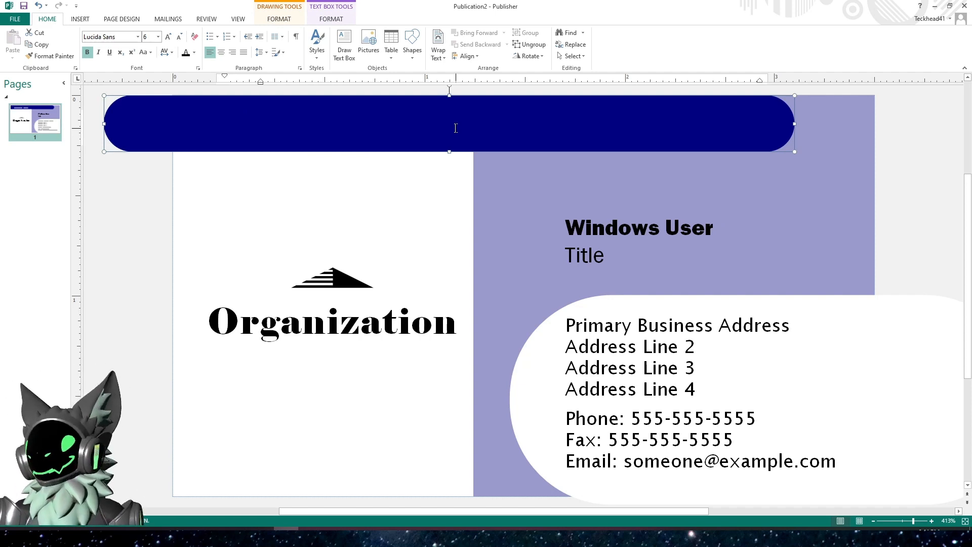
pyautogui.write('T')
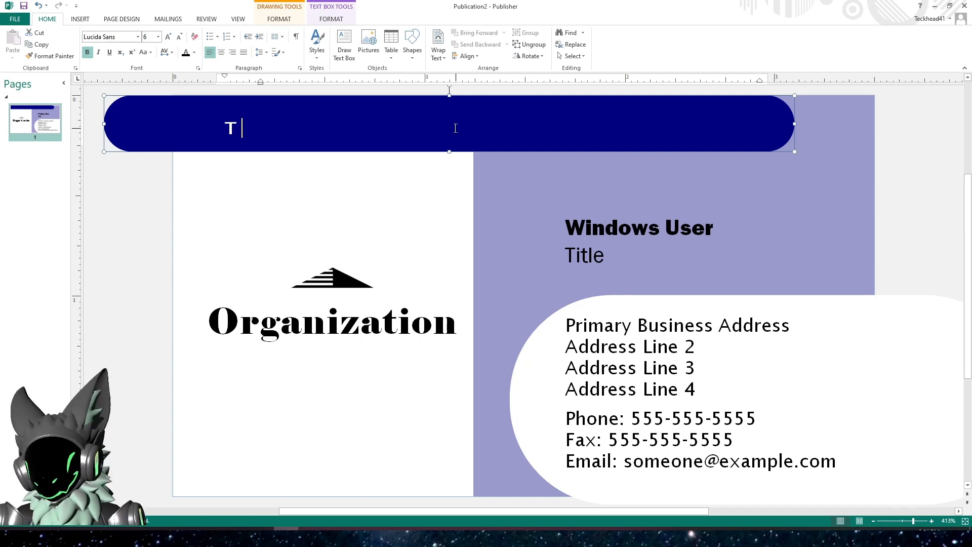
pyautogui.write('eckhea')
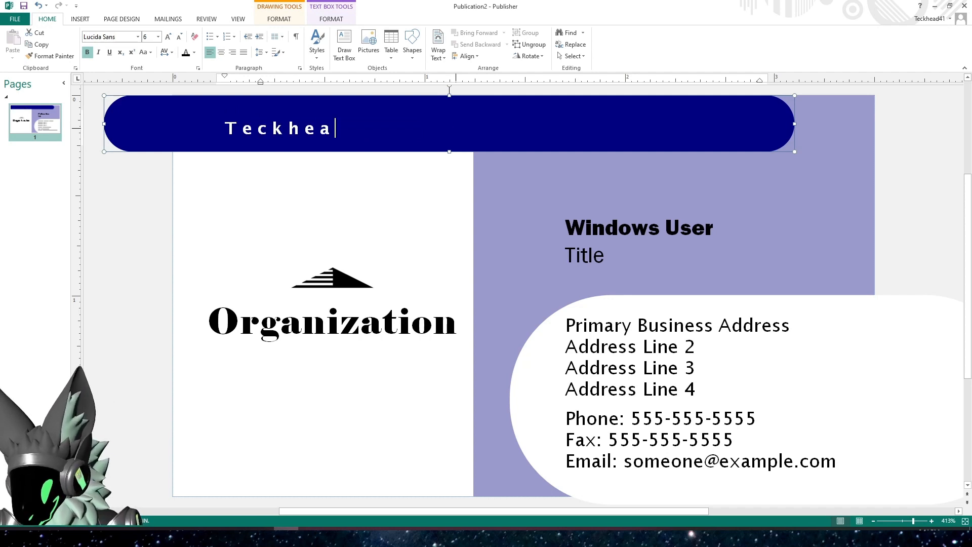
pyautogui.write('d41')
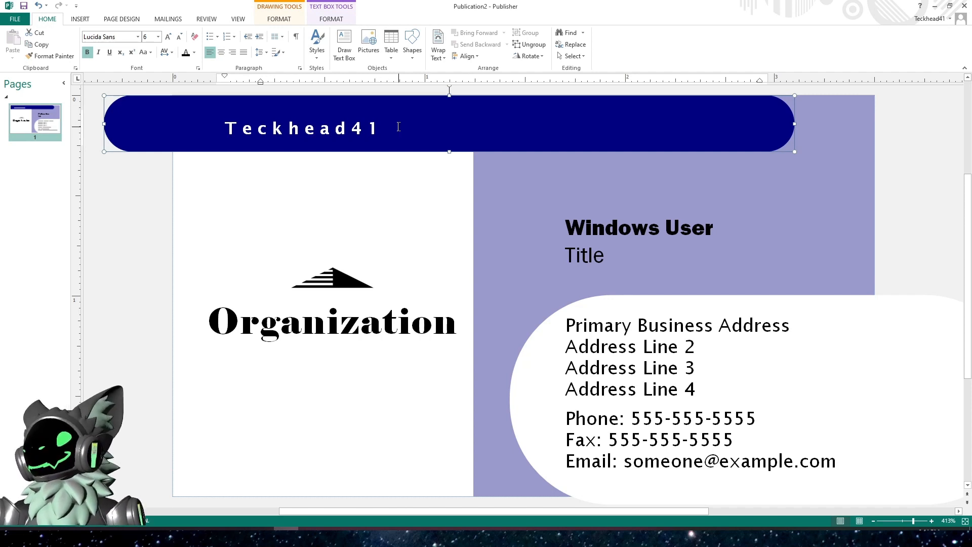
# Step: Center the "Teckhead41" text in the banner and enlarge its font so it fits within the banner's height
pyautogui.moveTo(398, 126); pyautogui.dragTo(230, 128)
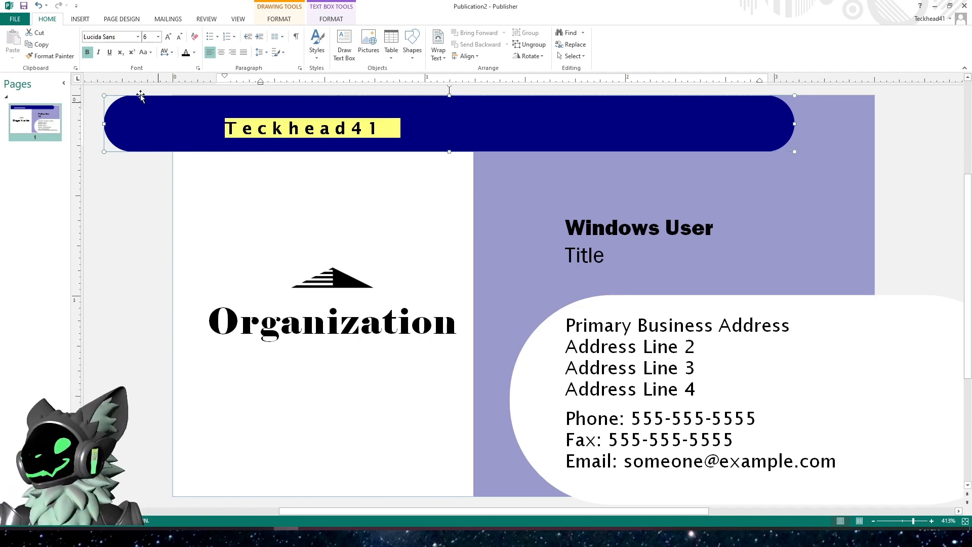
pyautogui.click(221, 53)
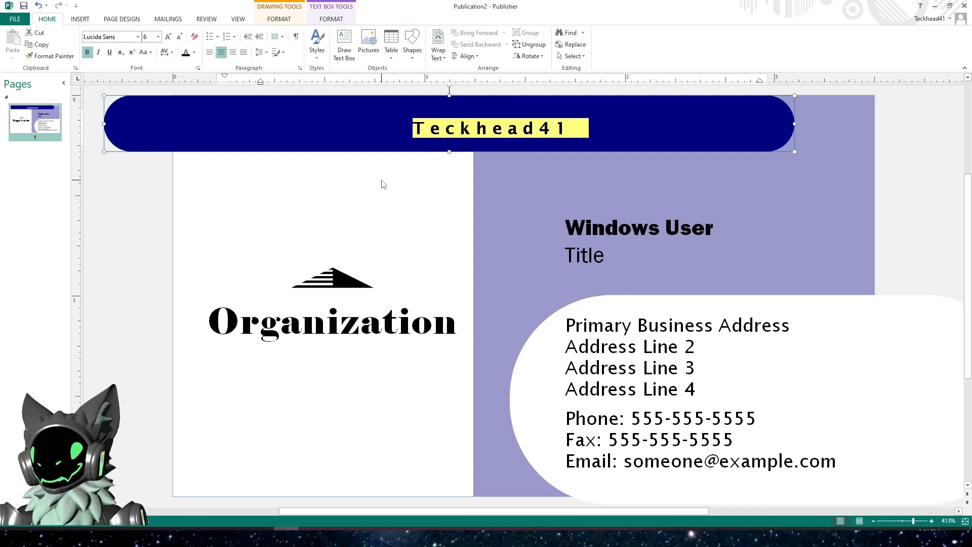
pyautogui.click(169, 38)
pyautogui.click(168, 38)
pyautogui.click(168, 38)
pyautogui.click(168, 38)
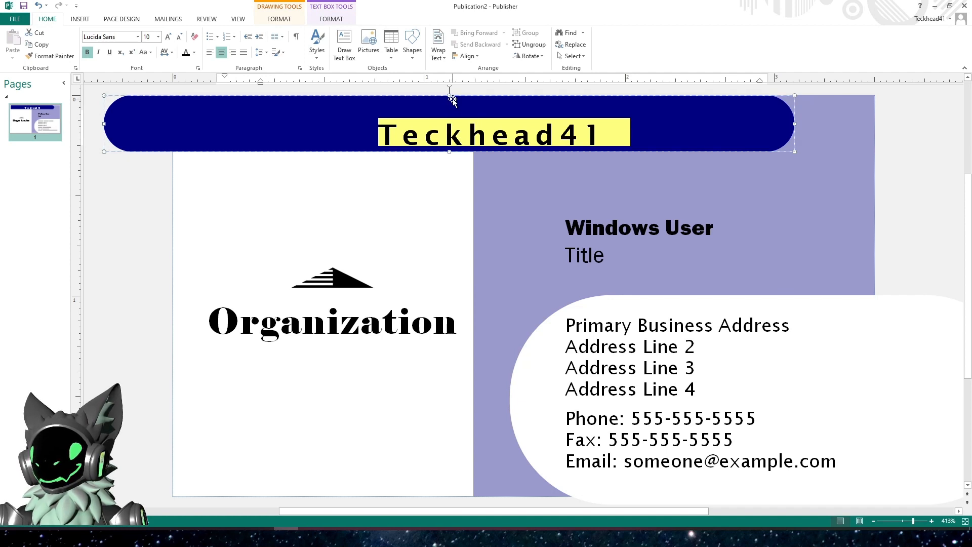
pyautogui.click(179, 37)
pyautogui.click(380, 206)
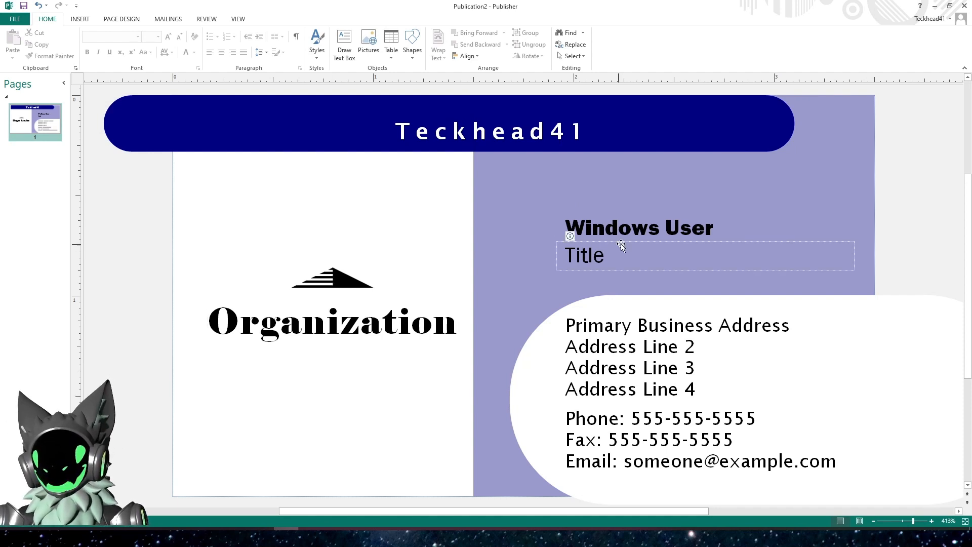
# Step: Delete the person's name and Title text boxes above the white capsule on the card
pyautogui.click(660, 228)
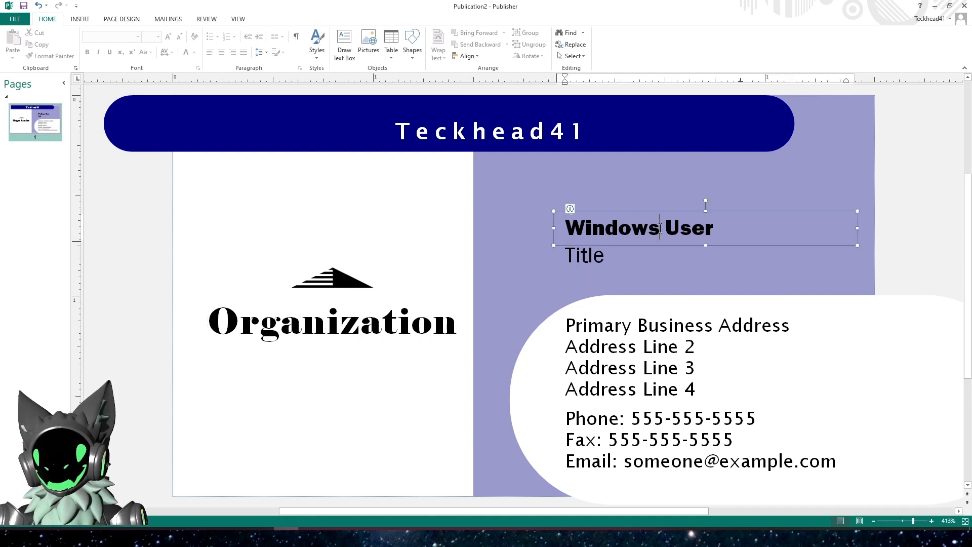
pyautogui.click(743, 211)
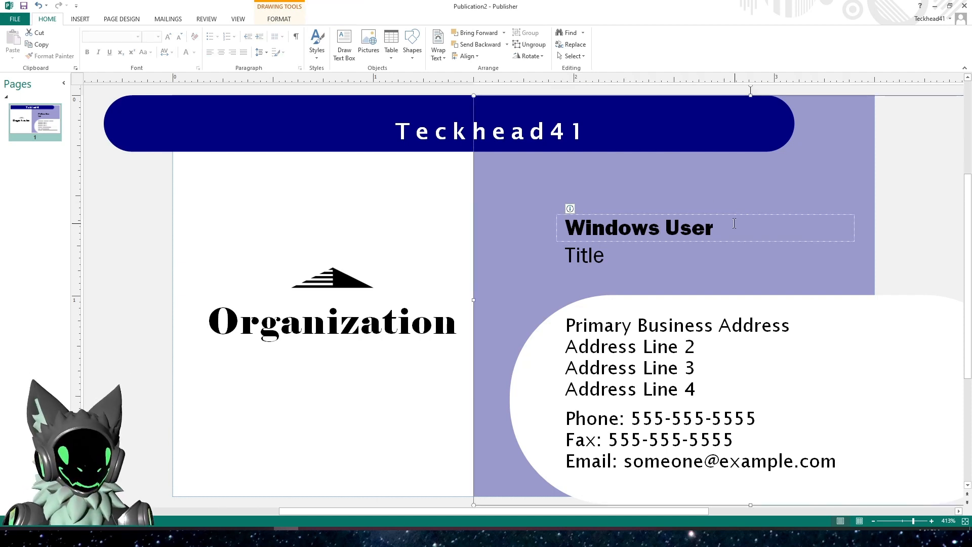
pyautogui.click(741, 213)
pyautogui.click(741, 214)
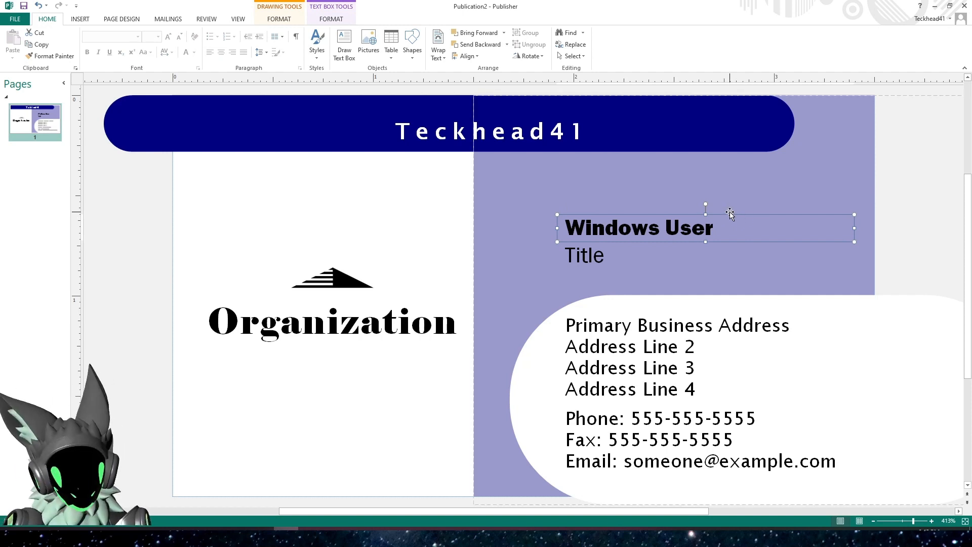
pyautogui.press('Delete')
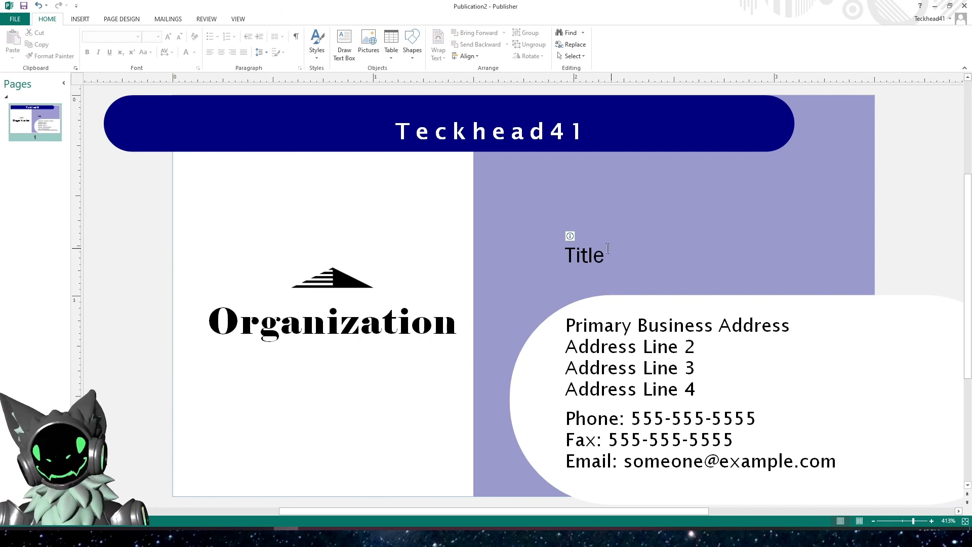
pyautogui.rightClick(589, 242)
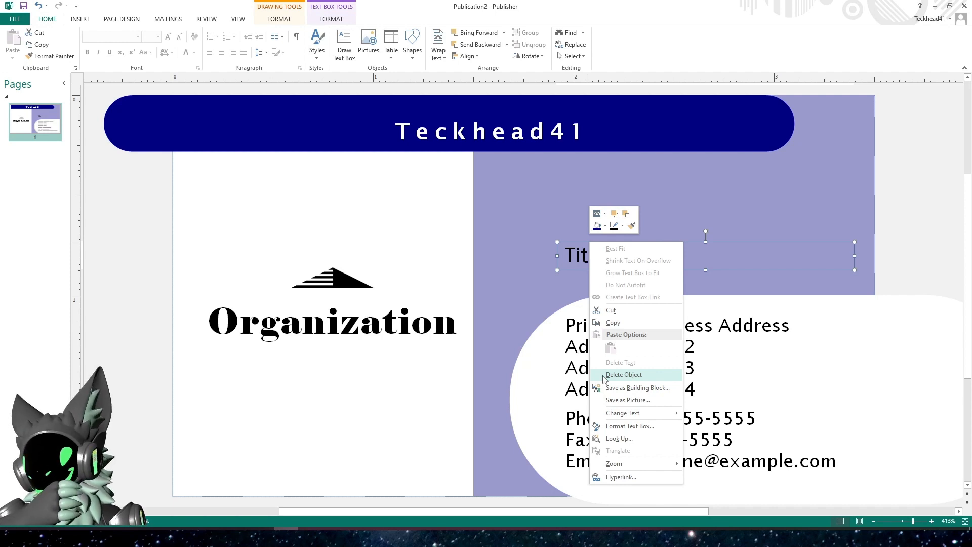
pyautogui.click(604, 376)
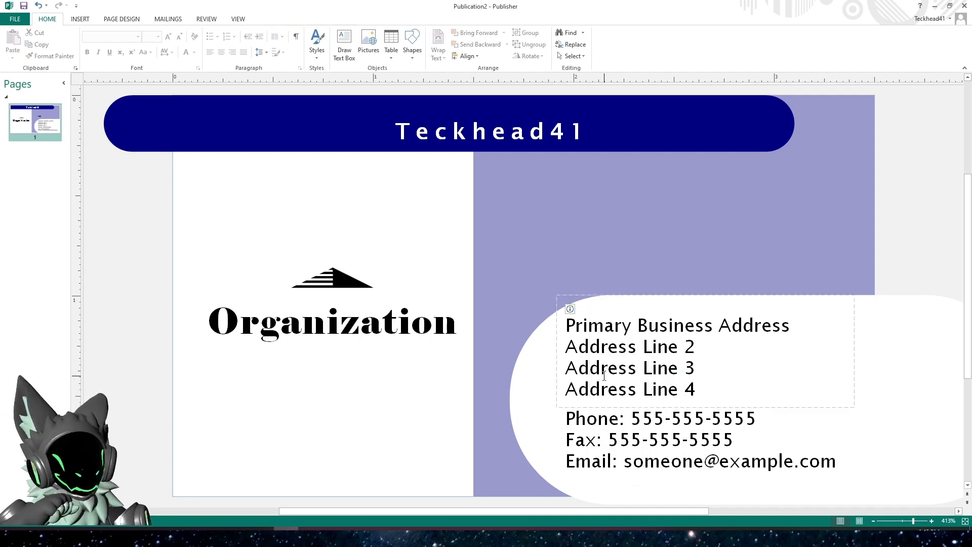
# Step: Delete the Primary Business Address text box from the white capsule
pyautogui.click(632, 458)
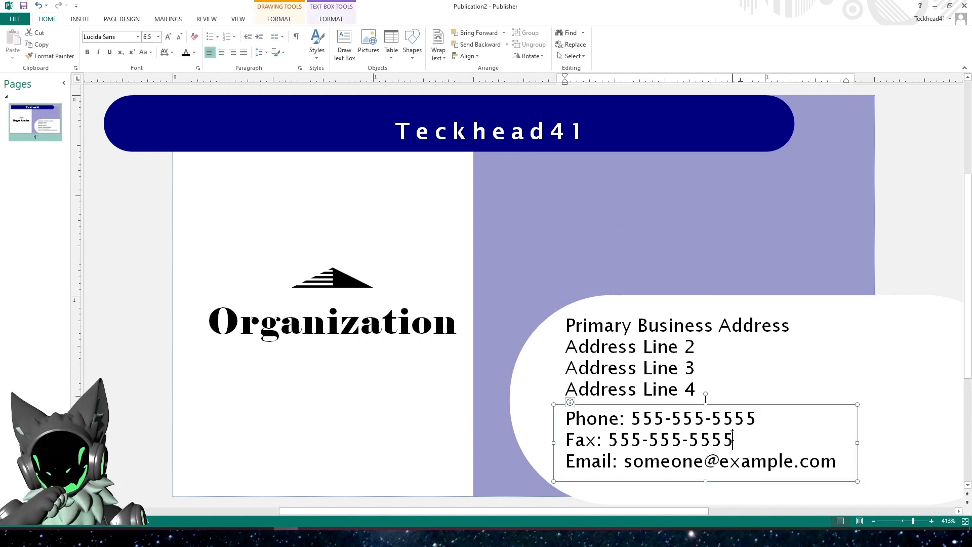
pyautogui.click(718, 489)
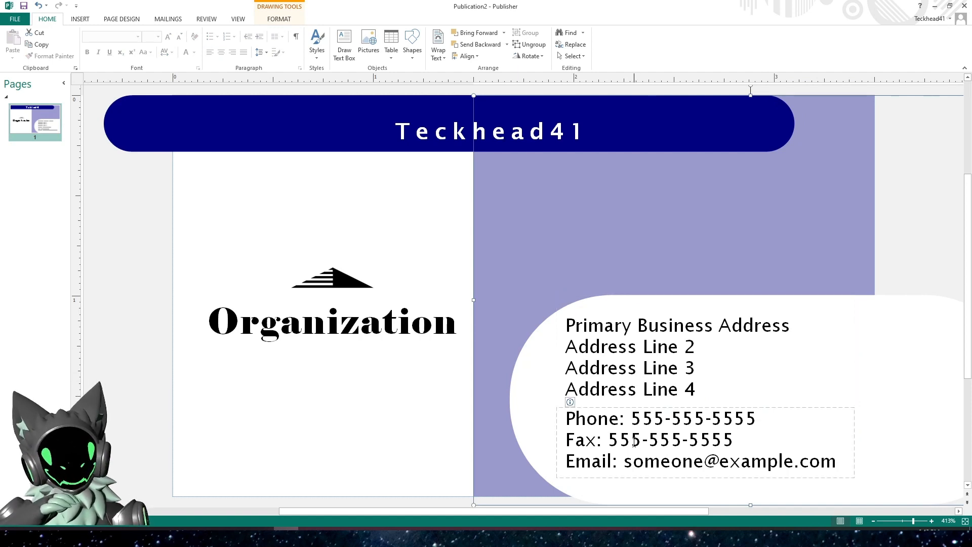
pyautogui.click(690, 346)
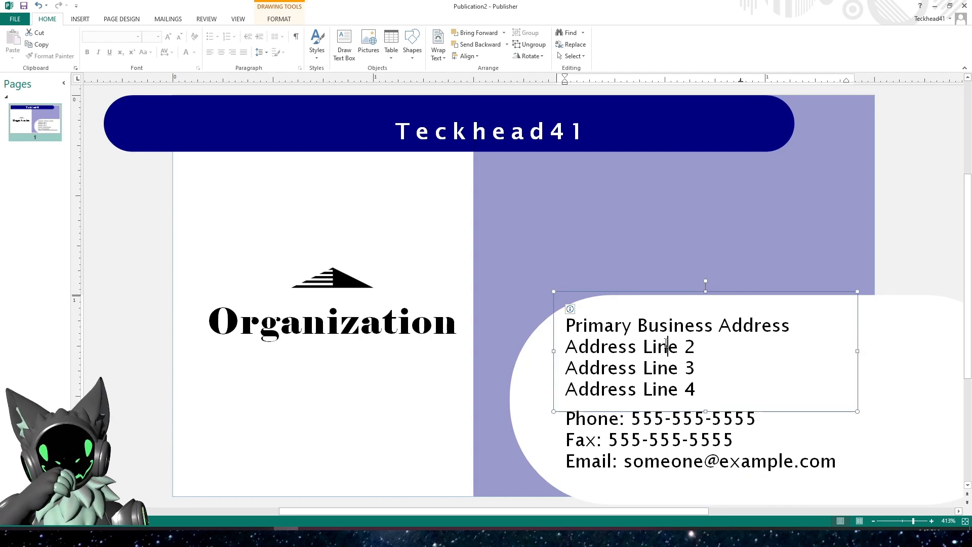
pyautogui.click(733, 420)
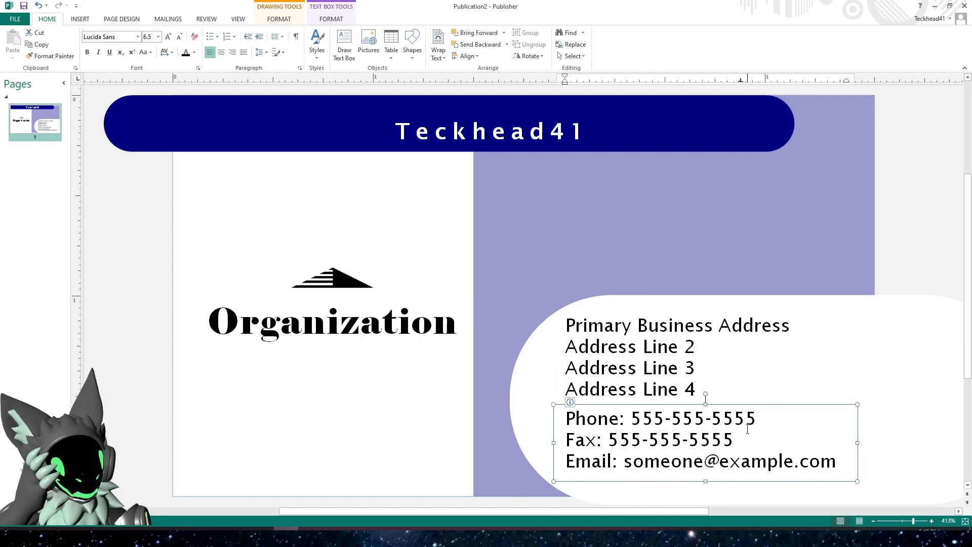
pyautogui.click(701, 390)
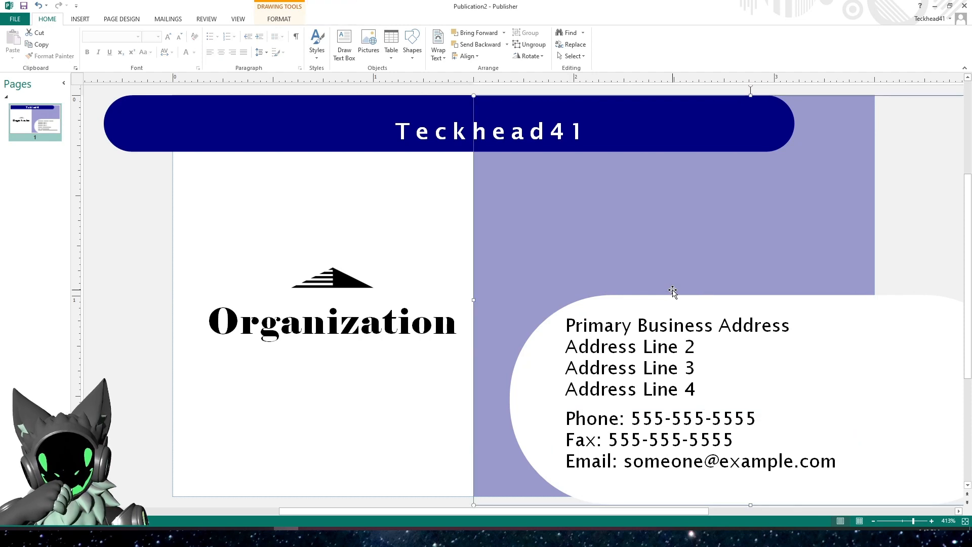
pyautogui.click(670, 347)
pyautogui.press('Delete')
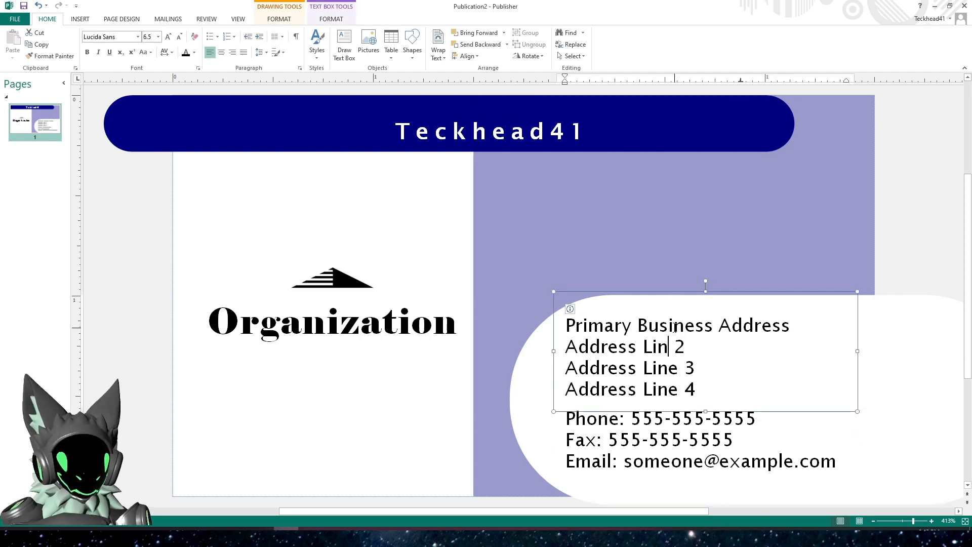
pyautogui.click(741, 293)
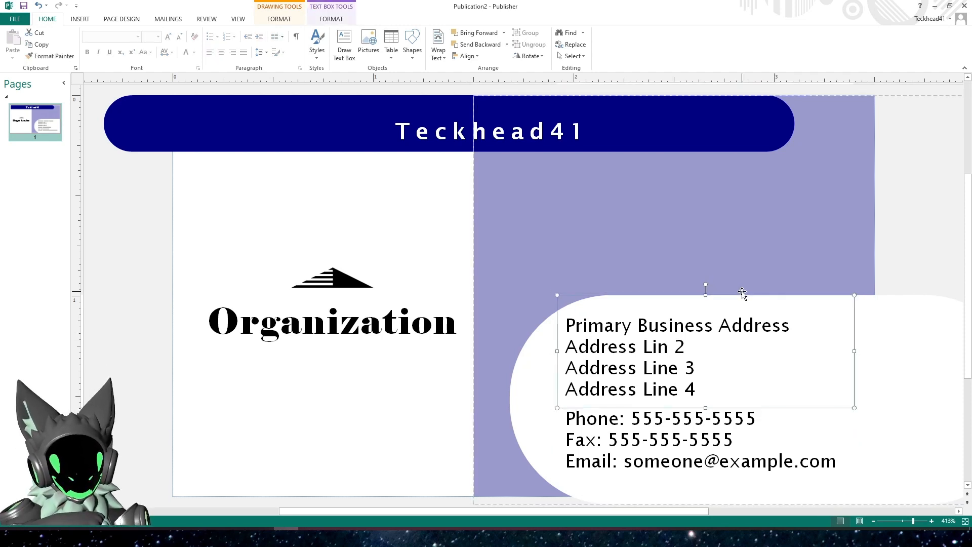
pyautogui.press('Delete')
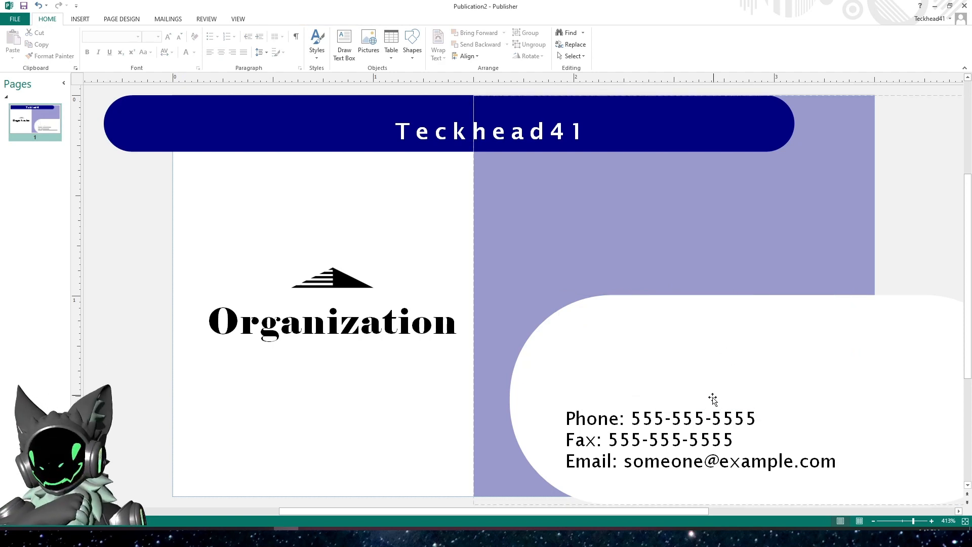
pyautogui.click(727, 436)
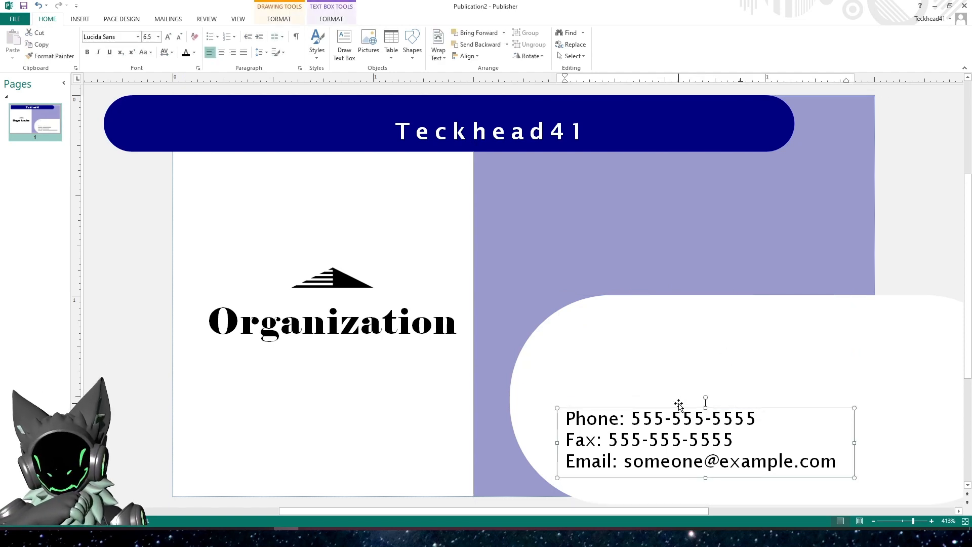
pyautogui.moveTo(679, 405); pyautogui.dragTo(687, 398)
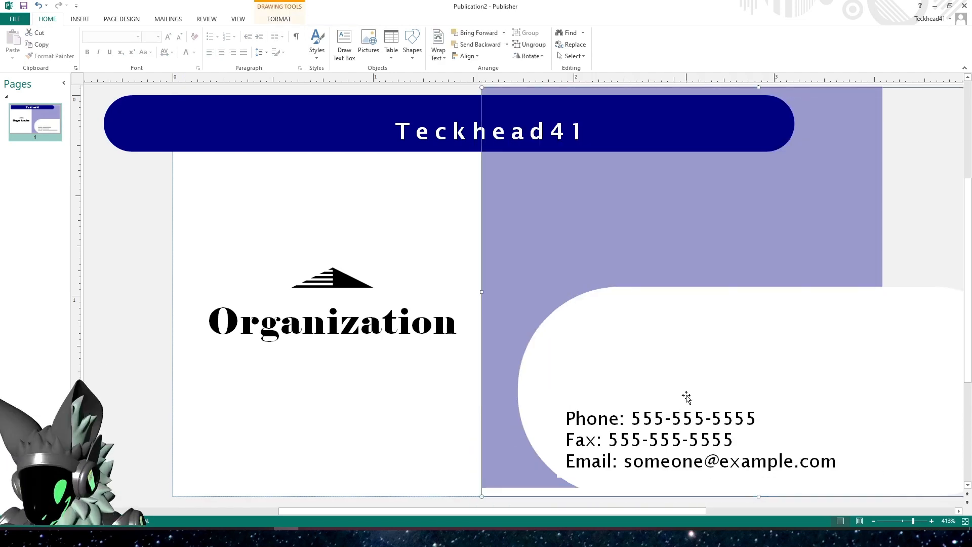
pyautogui.hotkey('ctrl', 'z')
pyautogui.click(671, 419)
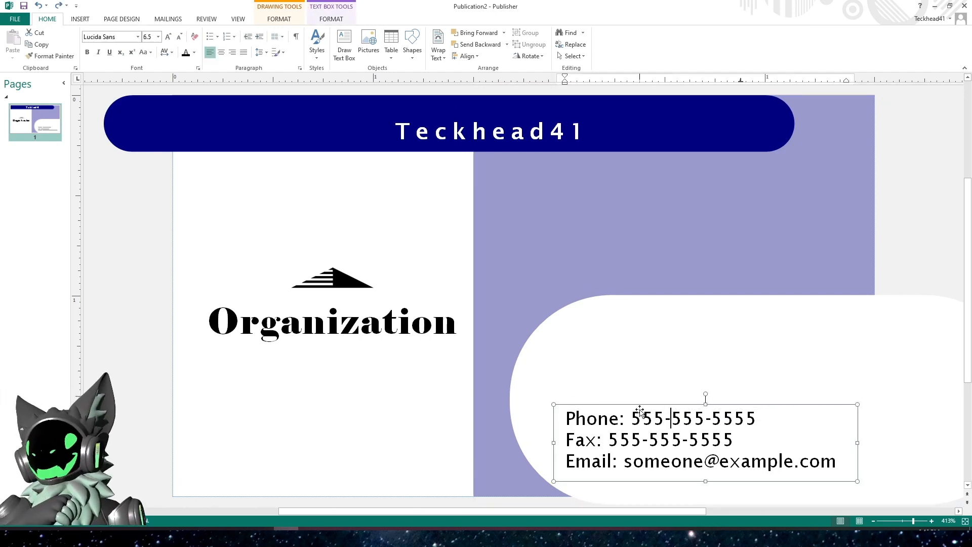
pyautogui.moveTo(534, 280); pyautogui.dragTo(582, 277)
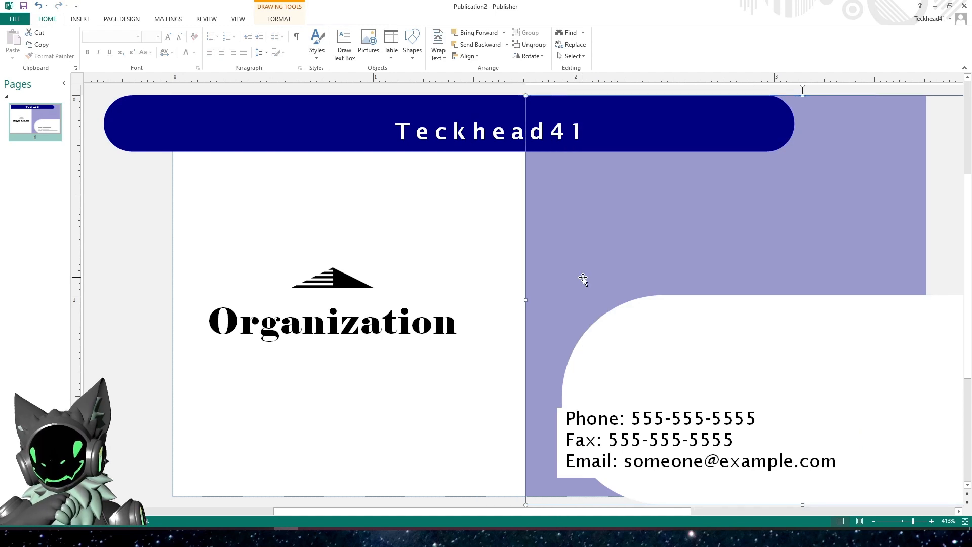
pyautogui.hotkey('ctrl', 'z')
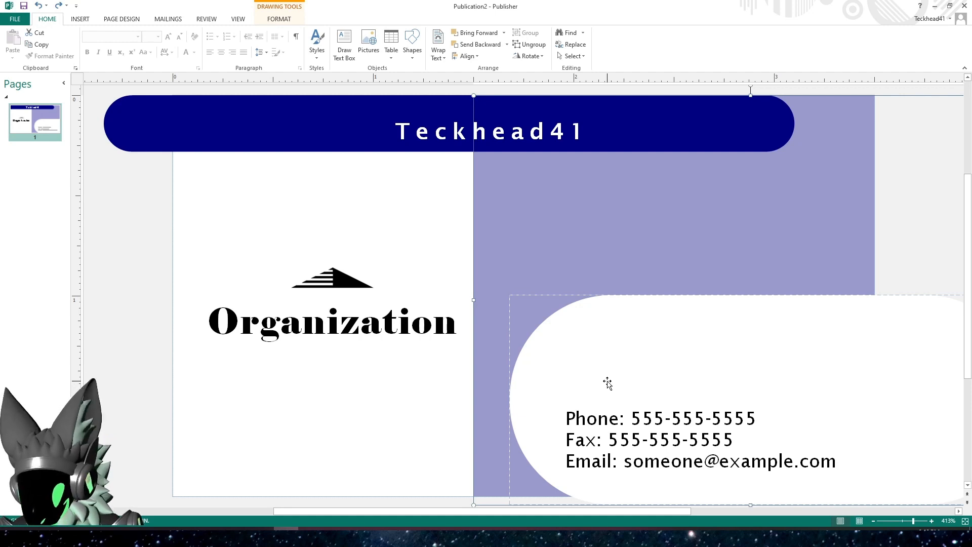
pyautogui.press('Right')
pyautogui.press('Right')
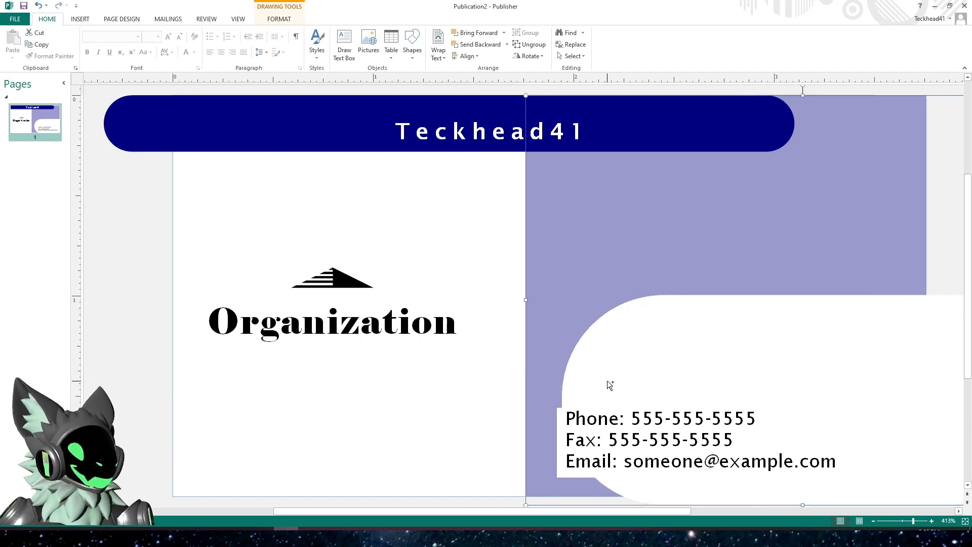
pyautogui.press('Left')
pyautogui.press('Left')
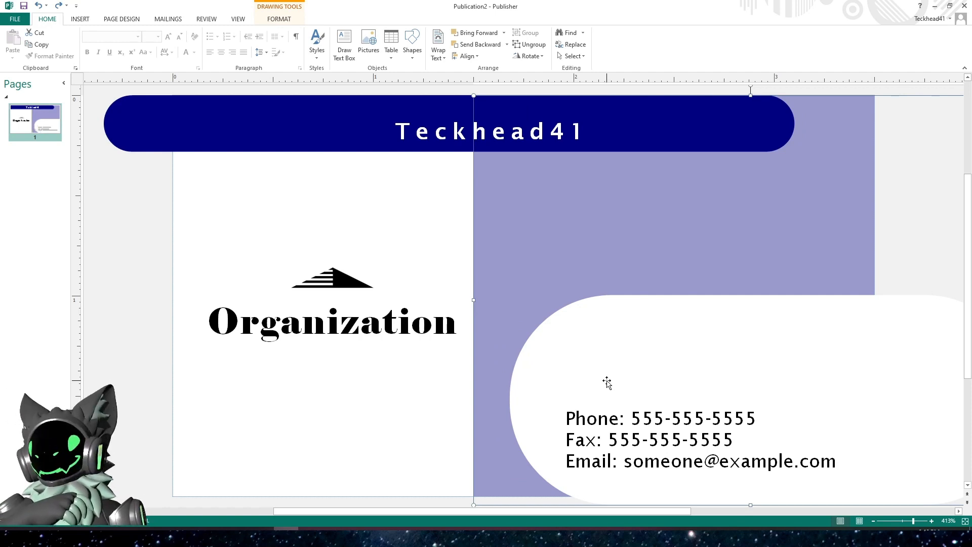
# Step: Move the phone, fax and email text box up into the upper part of the white capsule
pyautogui.click(618, 436)
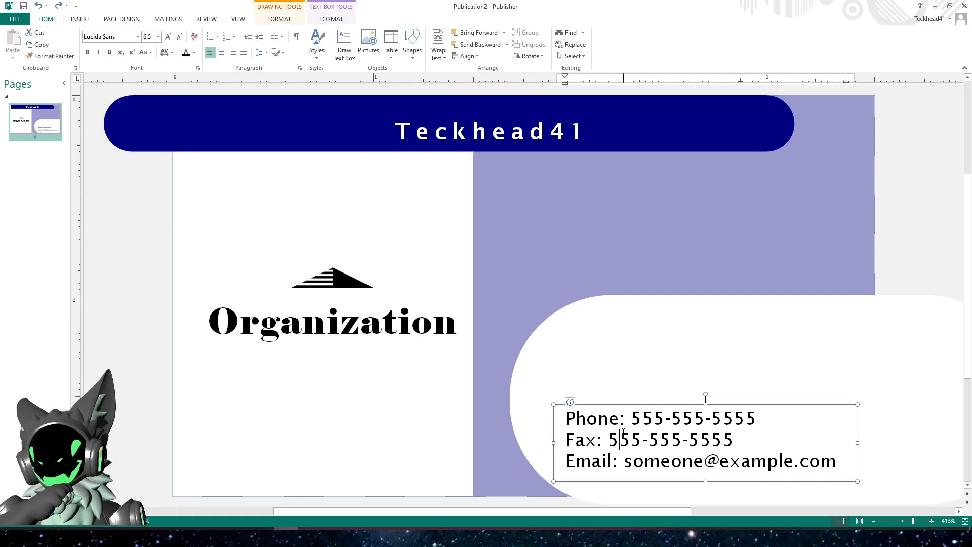
pyautogui.moveTo(633, 405); pyautogui.dragTo(684, 323)
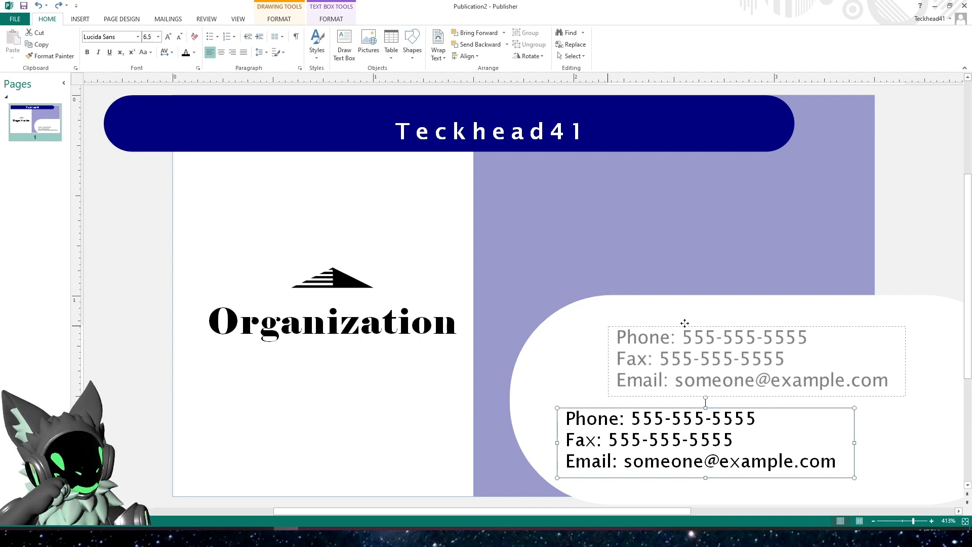
pyautogui.moveTo(684, 323); pyautogui.dragTo(636, 316)
pyautogui.moveTo(633, 315); pyautogui.dragTo(637, 309)
pyautogui.click(665, 427)
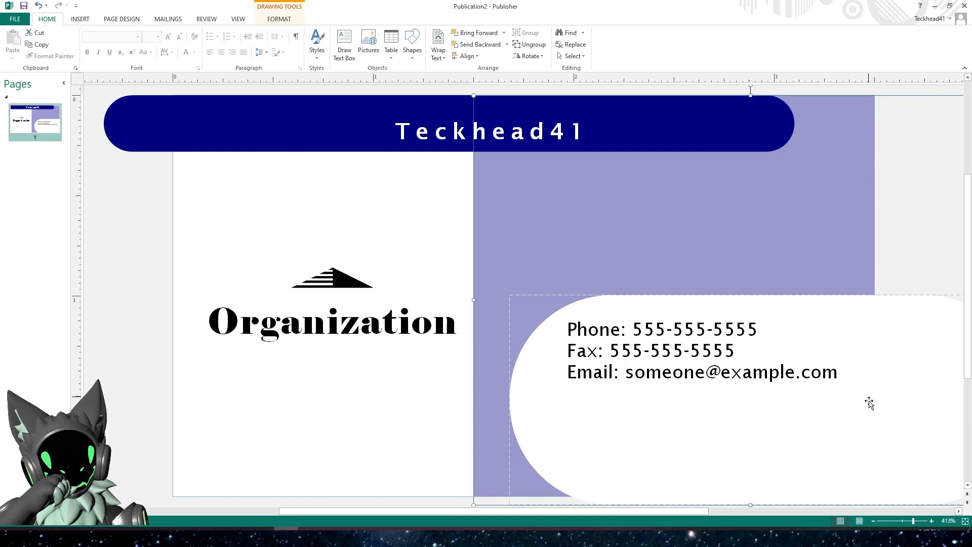
# Step: Move the dark blue Teckhead41 banner to start at the card's left edge and widen it almost to the right edge
pyautogui.click(873, 522)
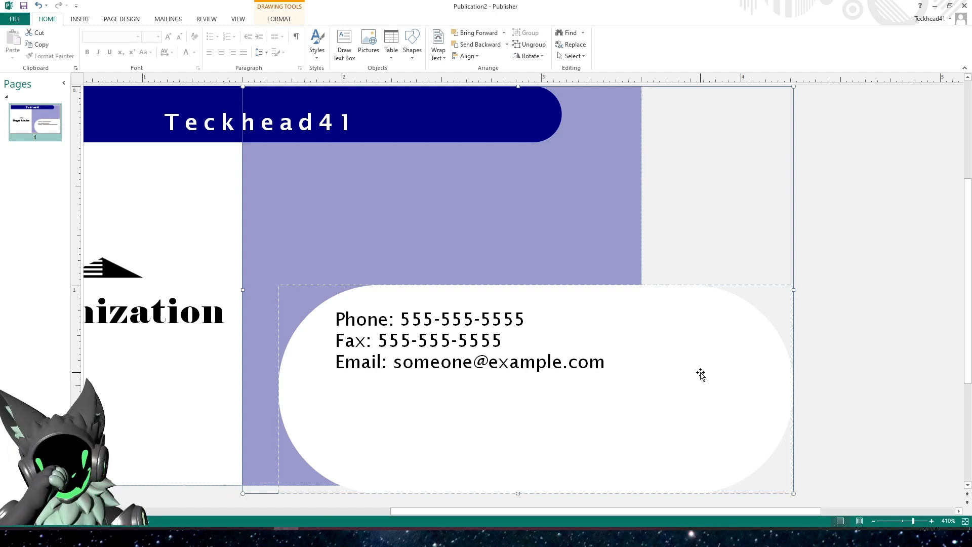
pyautogui.click(932, 521)
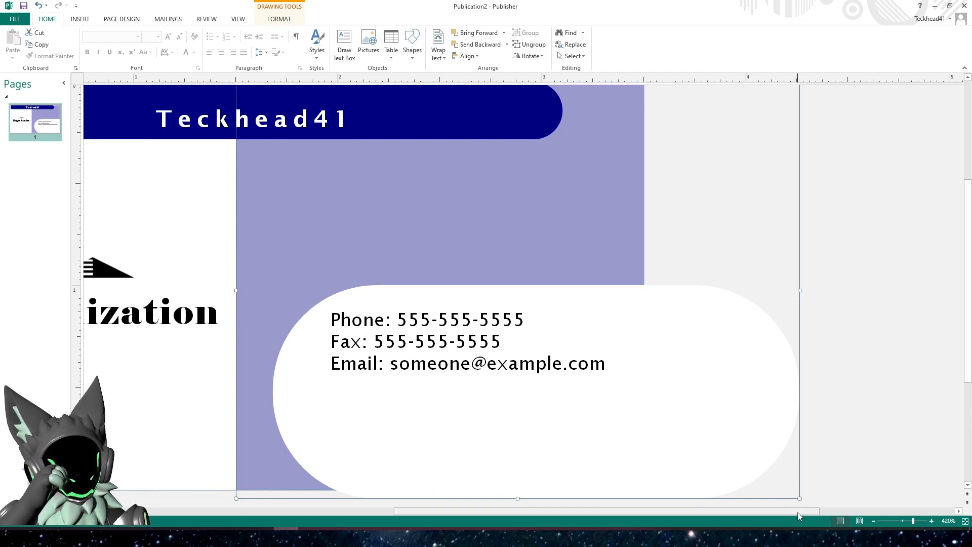
pyautogui.moveTo(798, 515); pyautogui.dragTo(682, 516)
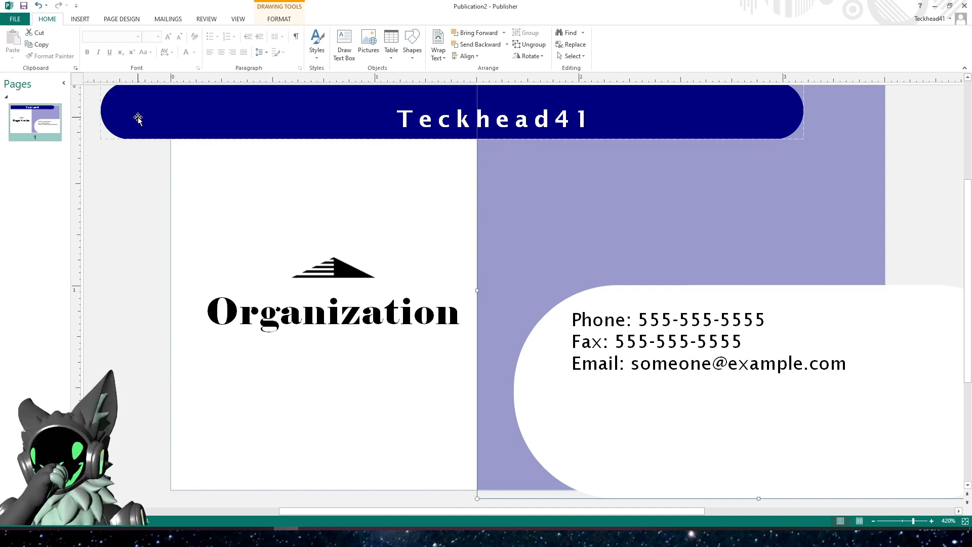
pyautogui.moveTo(138, 119); pyautogui.dragTo(231, 118)
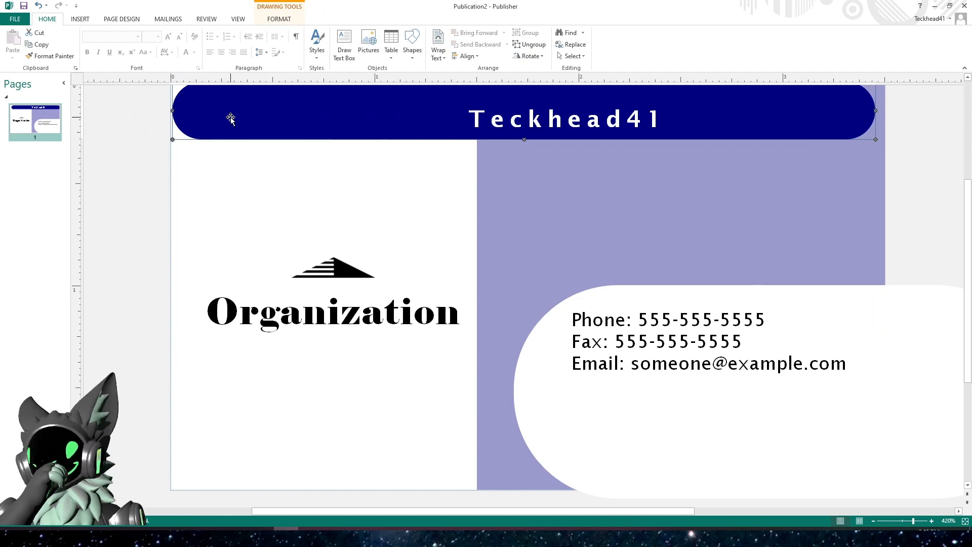
pyautogui.scroll(2, 238, 223)
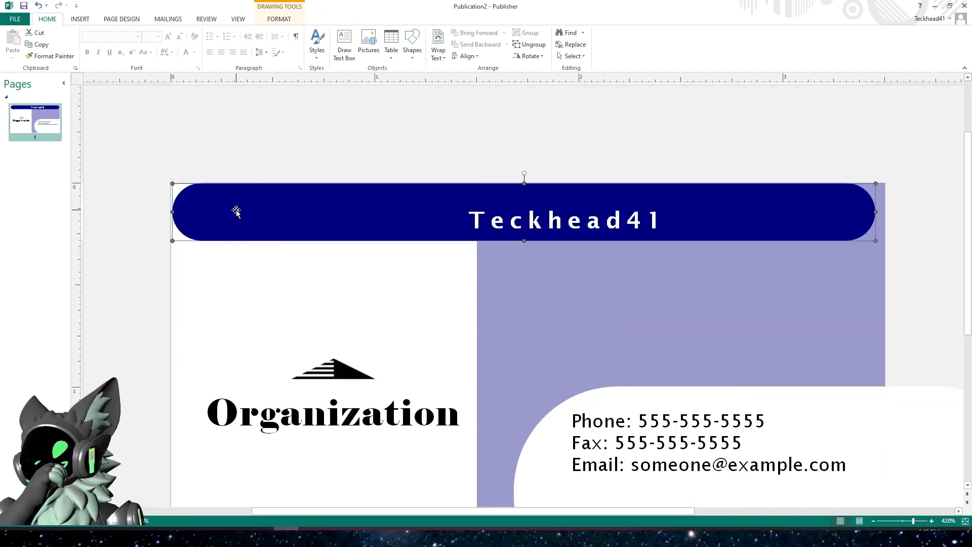
pyautogui.moveTo(874, 241); pyautogui.dragTo(882, 241)
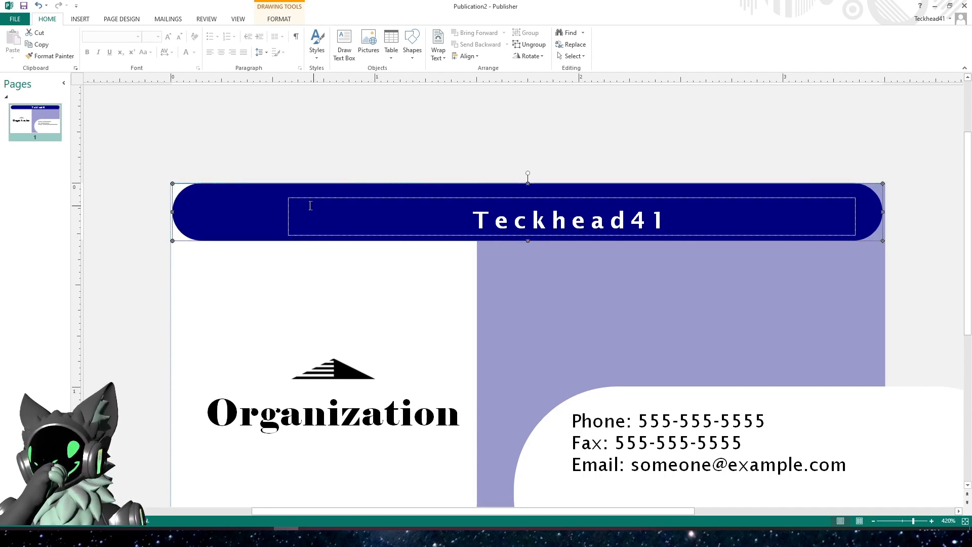
pyautogui.click(281, 312)
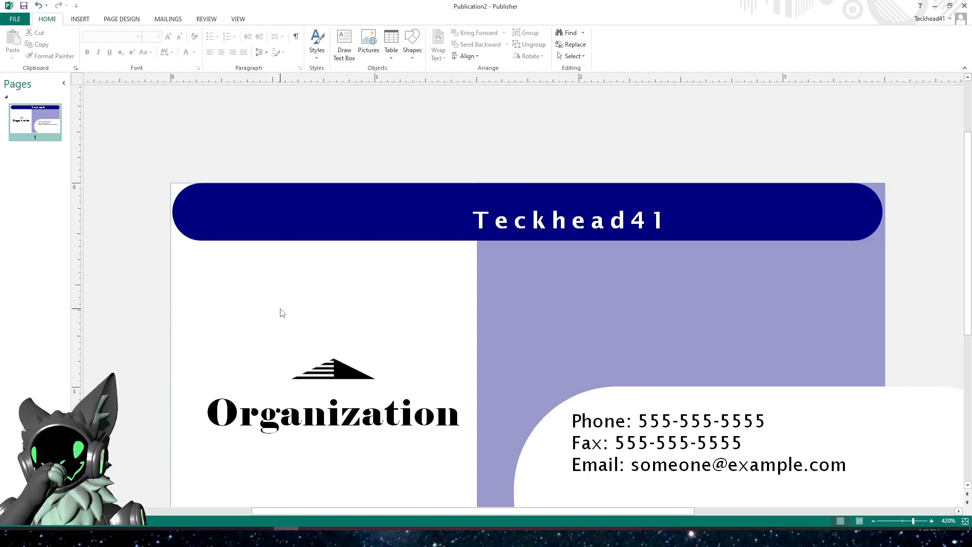
pyautogui.click(508, 221)
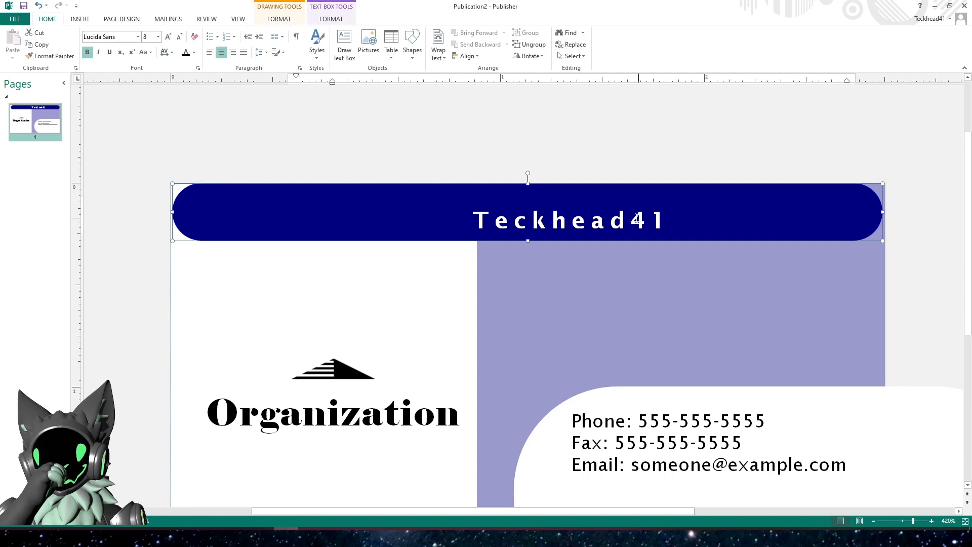
pyautogui.moveTo(656, 217); pyautogui.dragTo(480, 221)
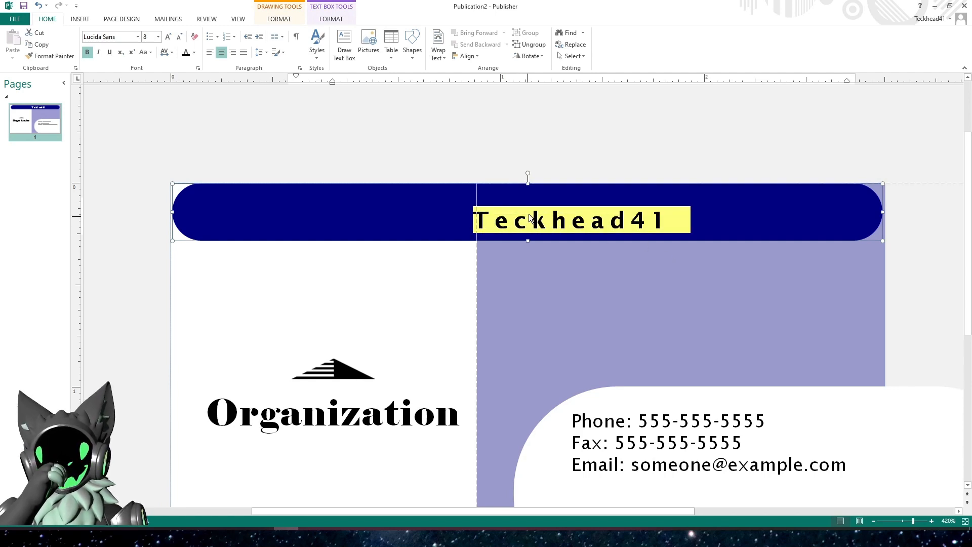
pyautogui.moveTo(528, 186)
pyautogui.mouseDown()
pyautogui.moveTo(423, 189)
pyautogui.moveTo(530, 189)
pyautogui.mouseUp()
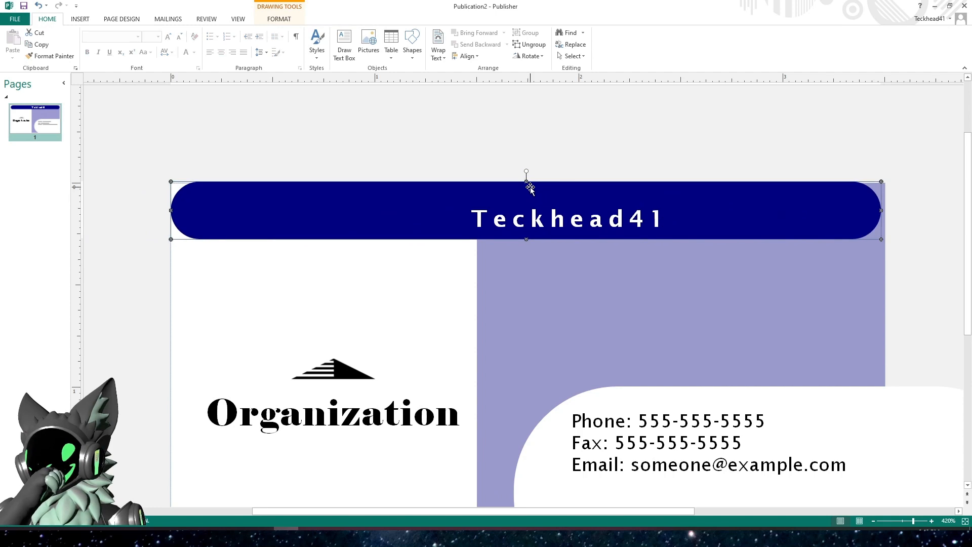
pyautogui.click(574, 219)
pyautogui.moveTo(669, 217); pyautogui.dragTo(471, 219)
pyautogui.click(591, 315)
pyautogui.scroll(-1, 591, 315)
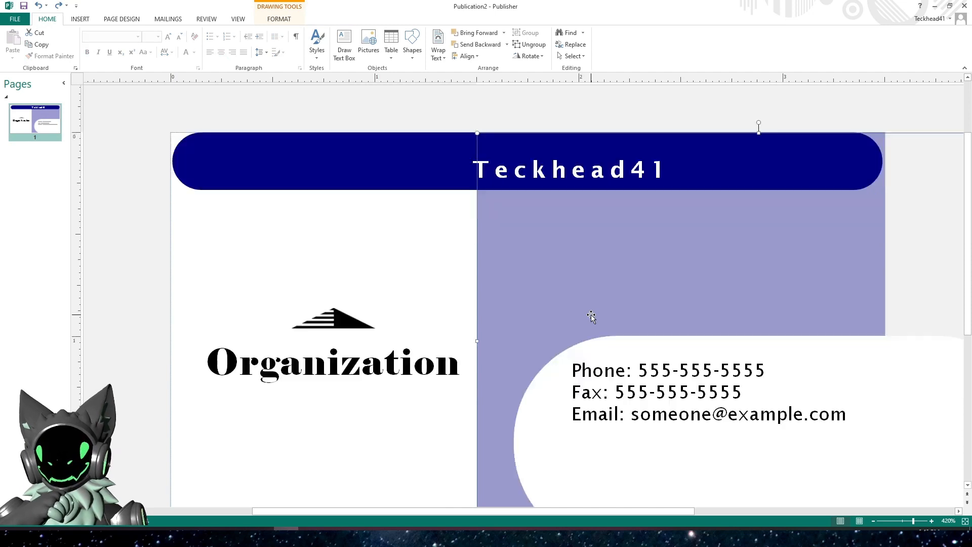
# Step: Try left alignment on the Teckhead41 text in the dark blue banner and switch it back to centred
pyautogui.scroll(-2, 591, 315)
pyautogui.scroll(3, 588, 316)
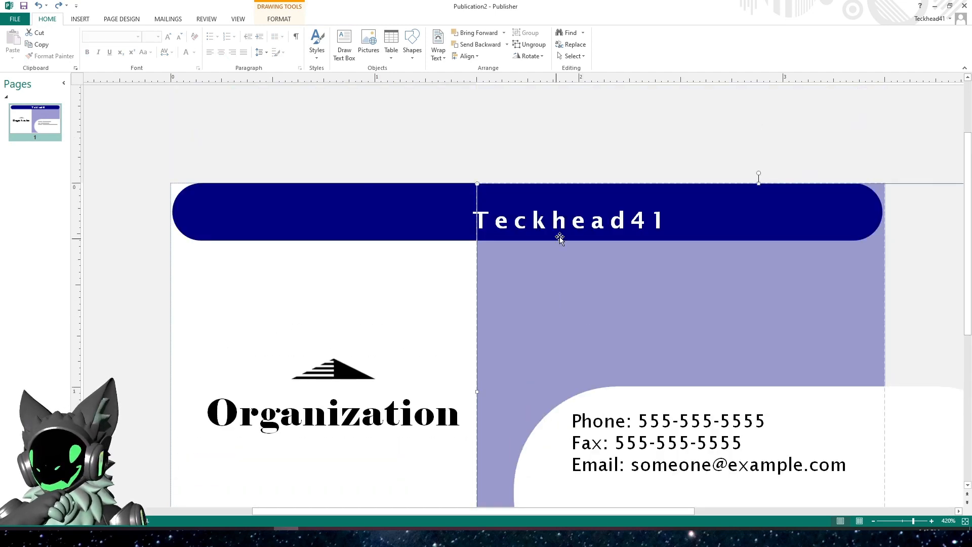
pyautogui.click(671, 220)
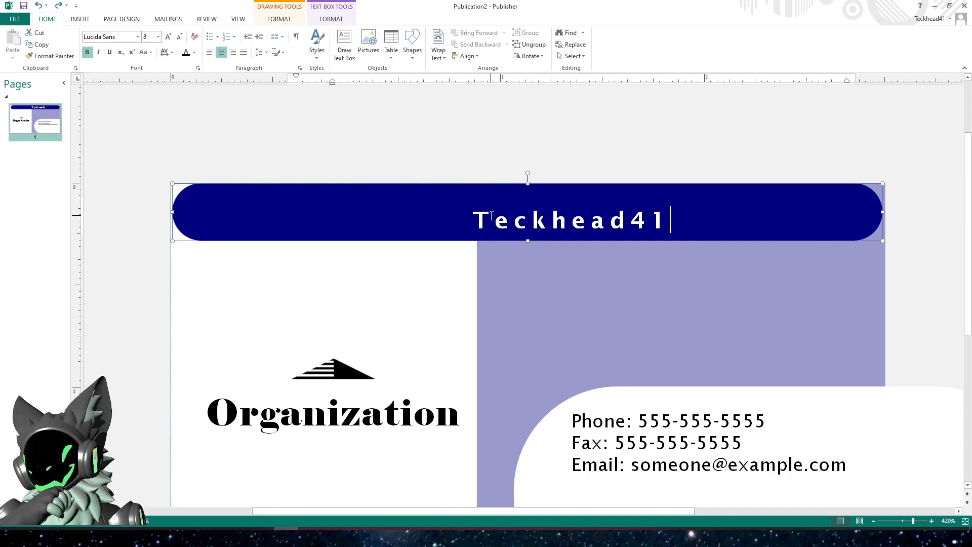
pyautogui.moveTo(662, 220); pyautogui.dragTo(465, 224)
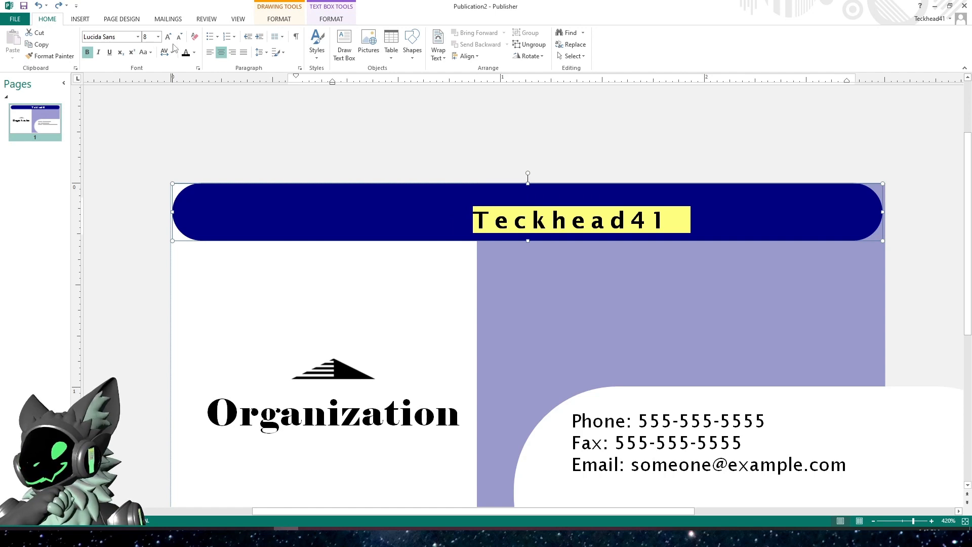
pyautogui.click(210, 52)
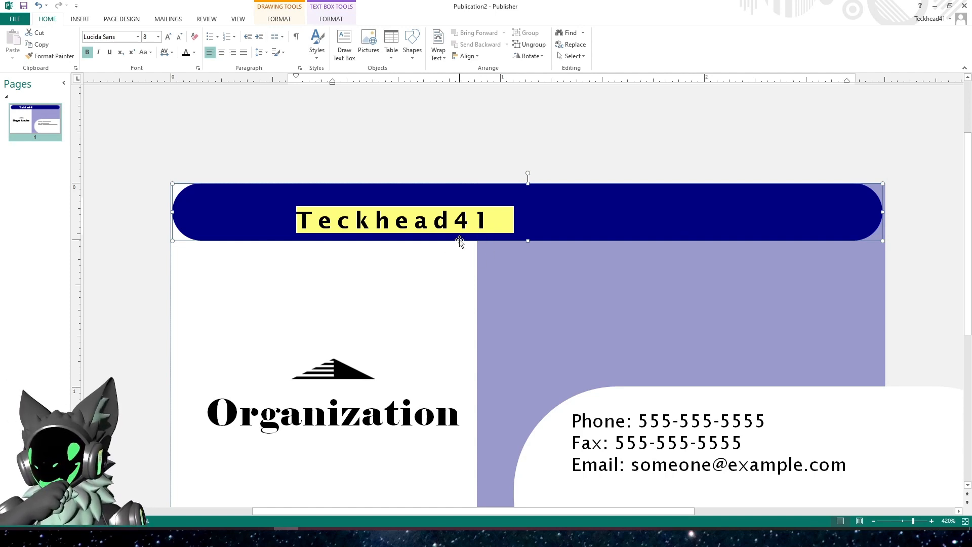
pyautogui.click(221, 52)
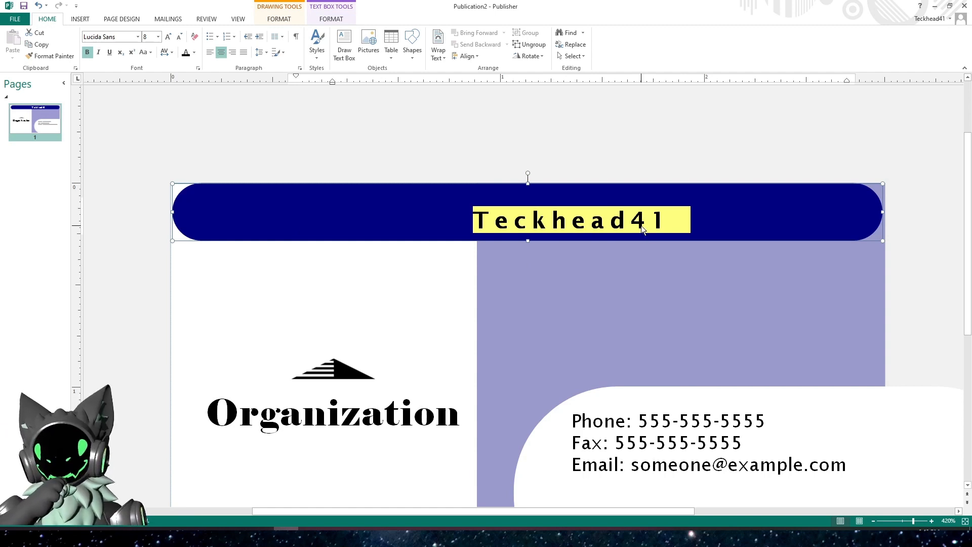
pyautogui.click(406, 216)
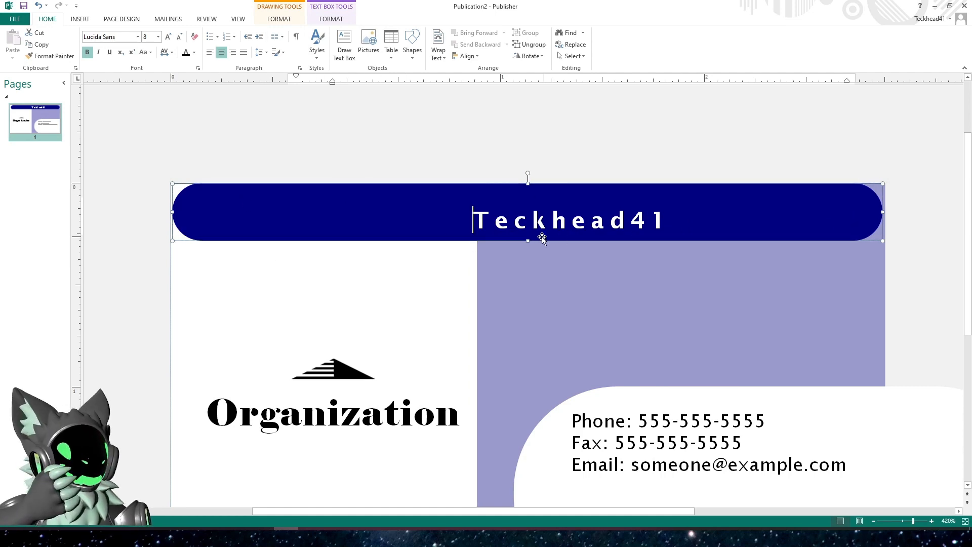
# Step: Delete the Teckhead41 text from the dark blue banner, leaving the banner shape empty
pyautogui.moveTo(684, 224); pyautogui.dragTo(473, 227)
pyautogui.press('Delete')
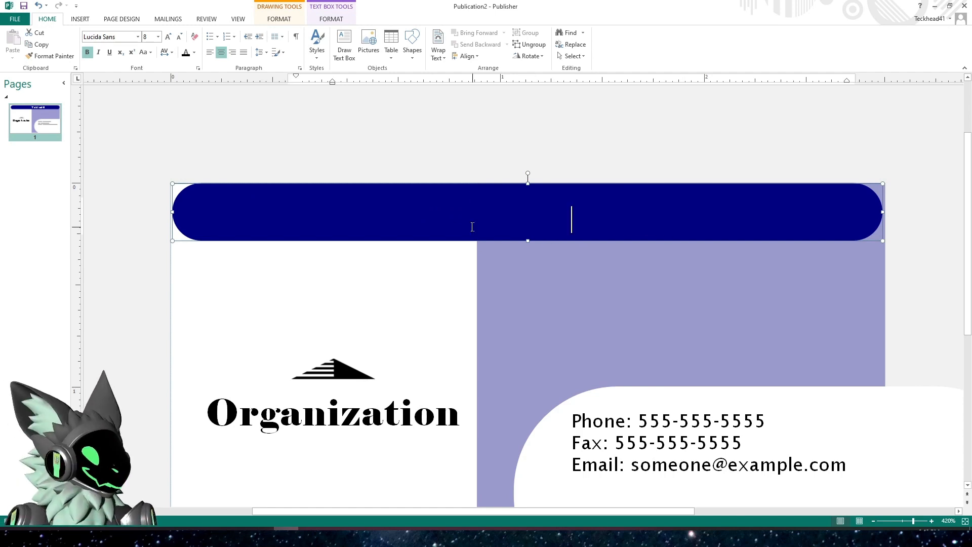
pyautogui.click(447, 255)
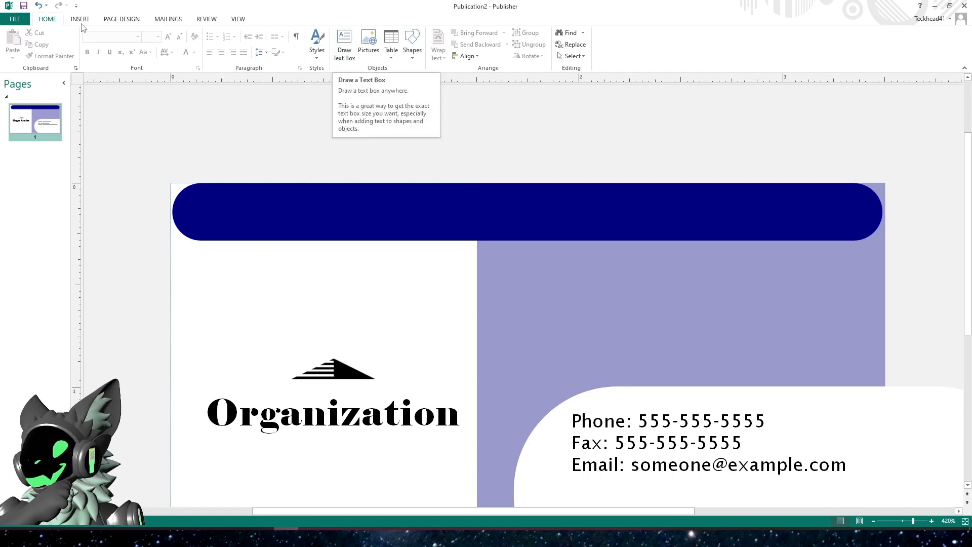
# Step: Draw a new text box inside the dark blue banner, slightly left of its middle, and enter Teckhead41
pyautogui.click(343, 56)
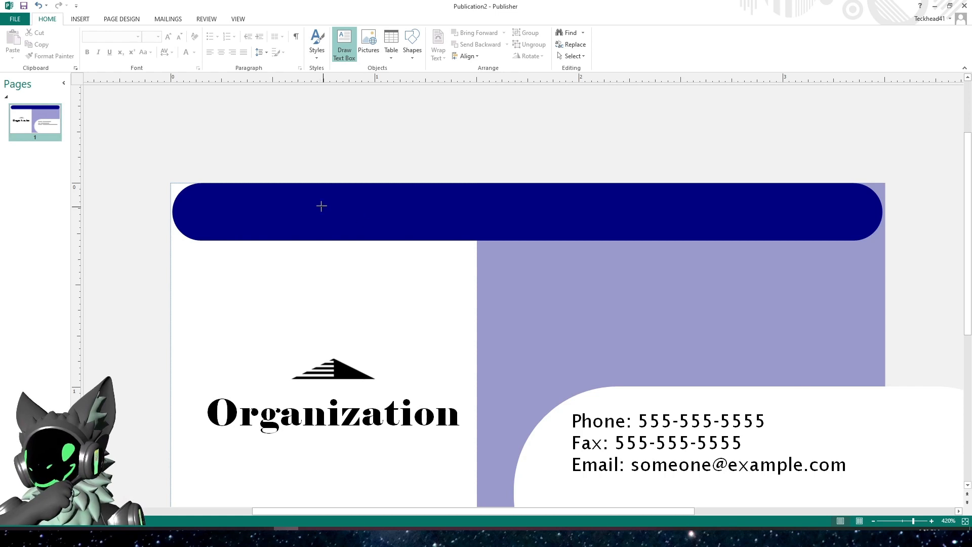
pyautogui.moveTo(354, 194)
pyautogui.mouseDown()
pyautogui.moveTo(403, 236)
pyautogui.moveTo(595, 232)
pyautogui.mouseUp()
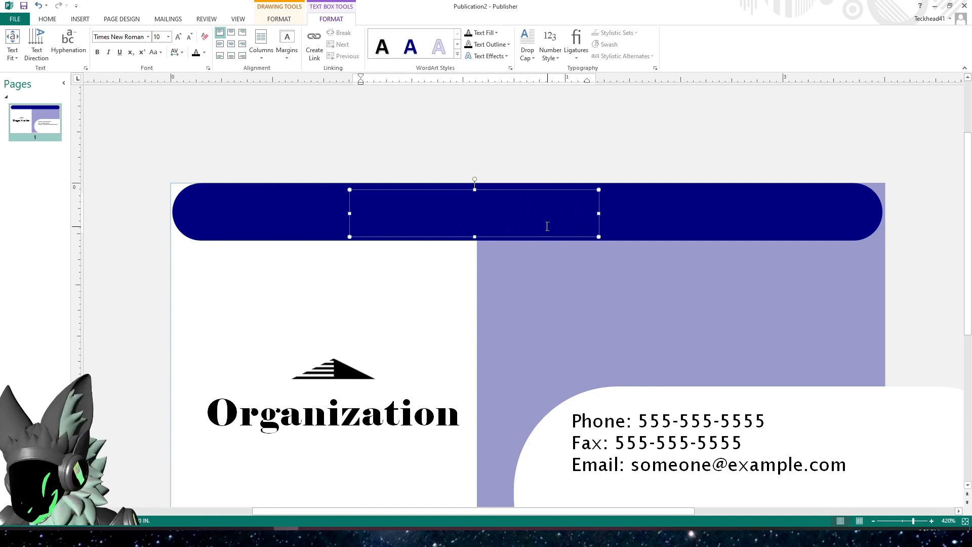
pyautogui.write('Teckhead41')
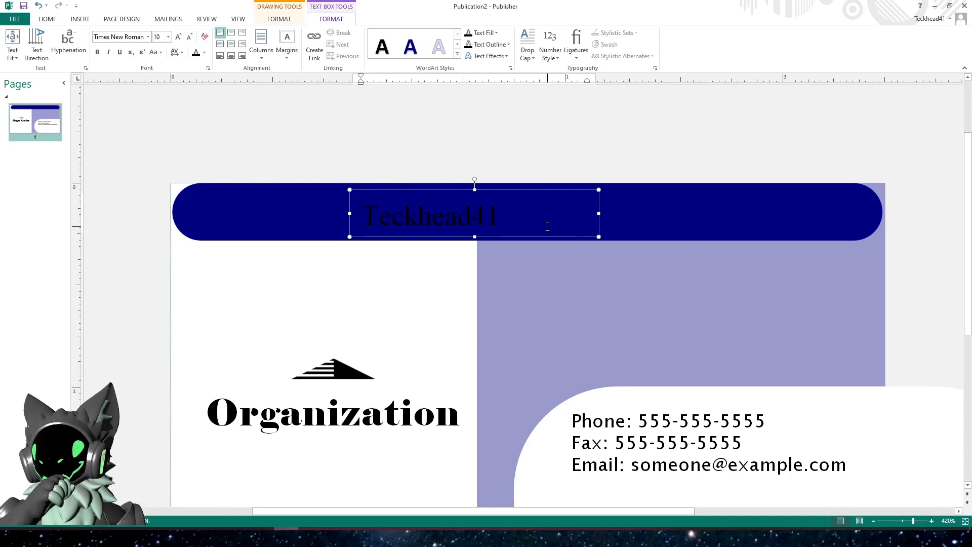
# Step: Centre the Teckhead41 text in its box and move the box to the banner's horizontal centre
pyautogui.hotkey('ctrl', 'e')
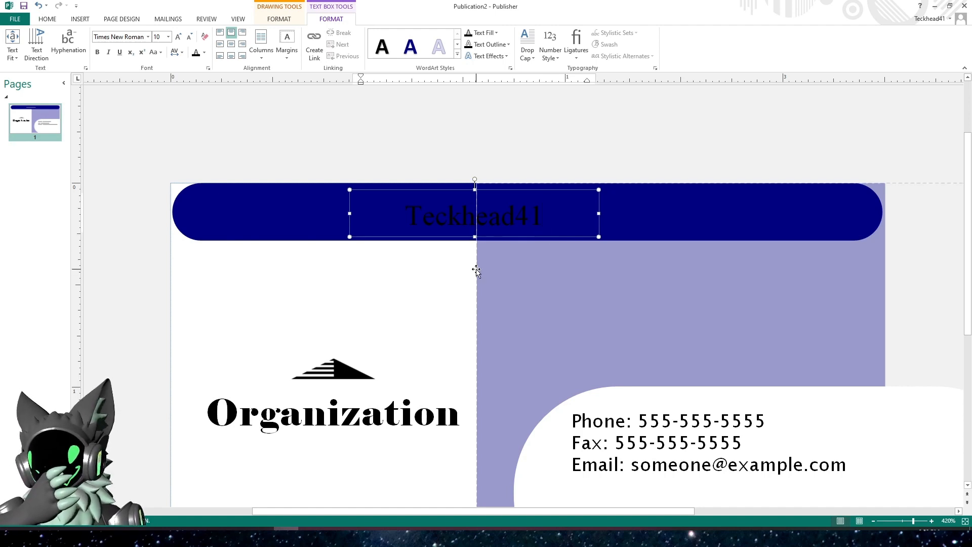
pyautogui.moveTo(427, 190); pyautogui.dragTo(478, 194)
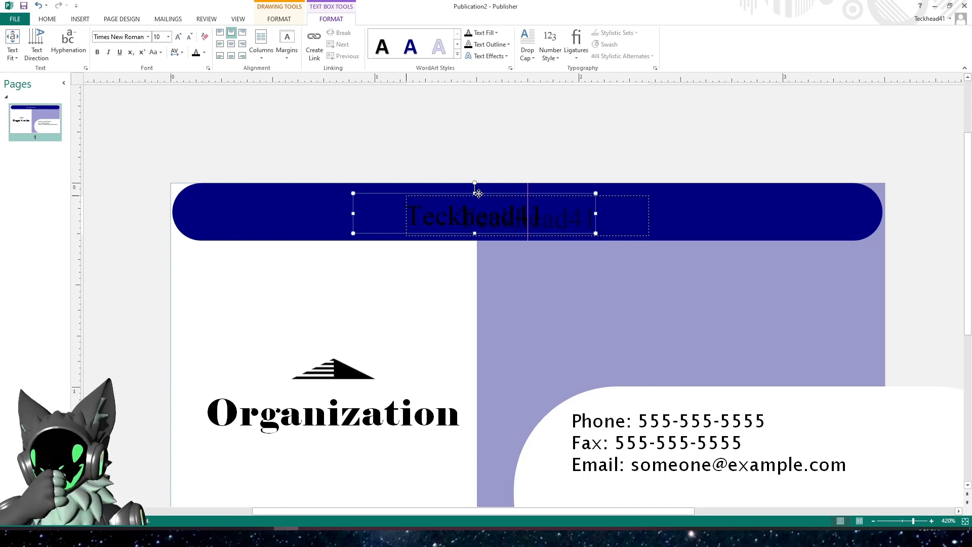
pyautogui.moveTo(478, 193); pyautogui.dragTo(479, 194)
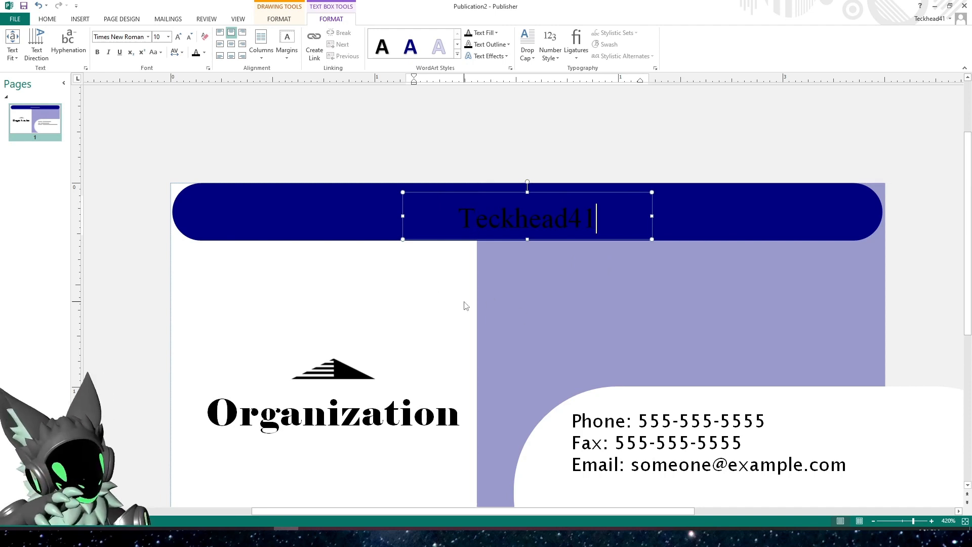
pyautogui.moveTo(479, 191); pyautogui.dragTo(466, 191)
pyautogui.hotkey('ctrl', 'z')
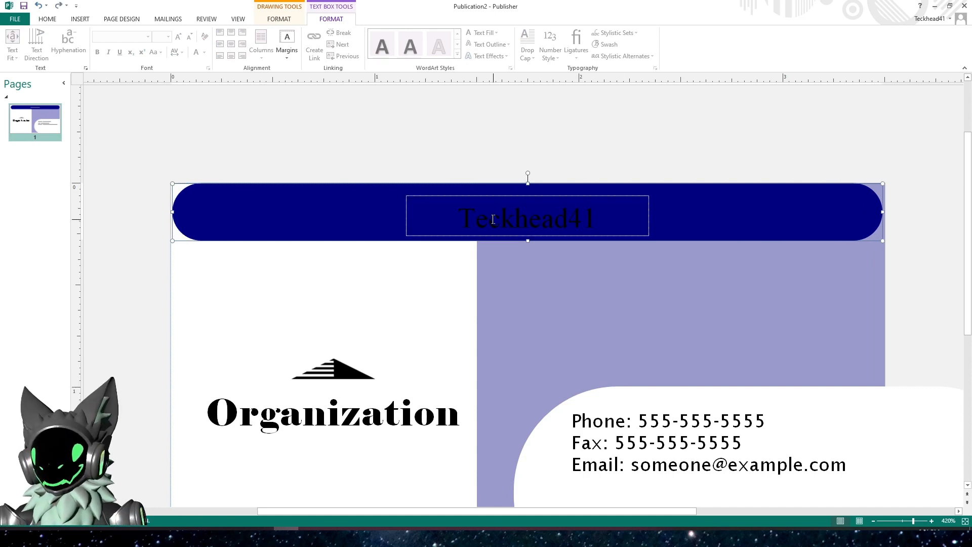
pyautogui.click(485, 192)
pyautogui.moveTo(485, 192); pyautogui.dragTo(469, 191)
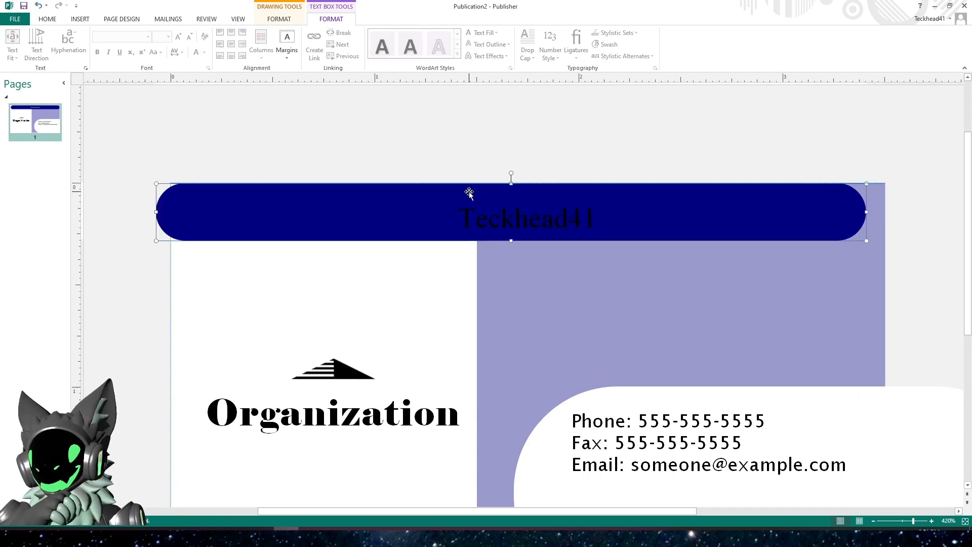
pyautogui.hotkey('ctrl', 'z')
# Step: Move the Teckhead41 text box slightly left of the banner's centre, keeping the banner itself in place
pyautogui.click(471, 193)
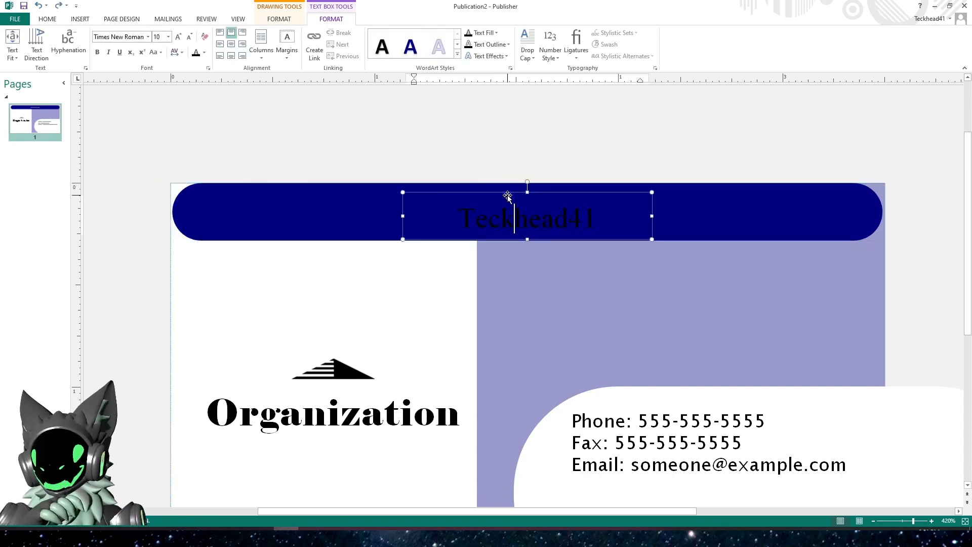
pyautogui.moveTo(507, 192); pyautogui.dragTo(474, 191)
pyautogui.click(475, 191)
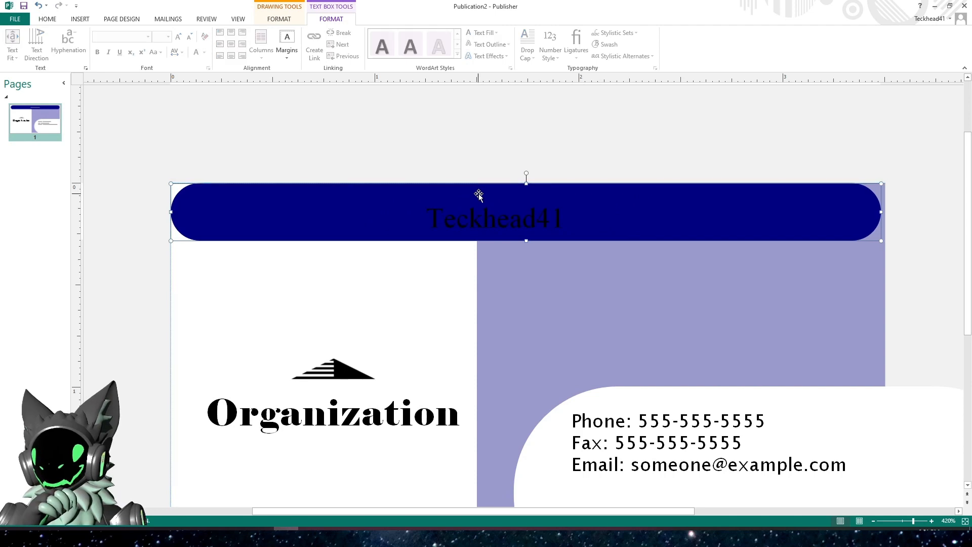
pyautogui.hotkey('ctrl', 'z')
pyautogui.click(489, 224)
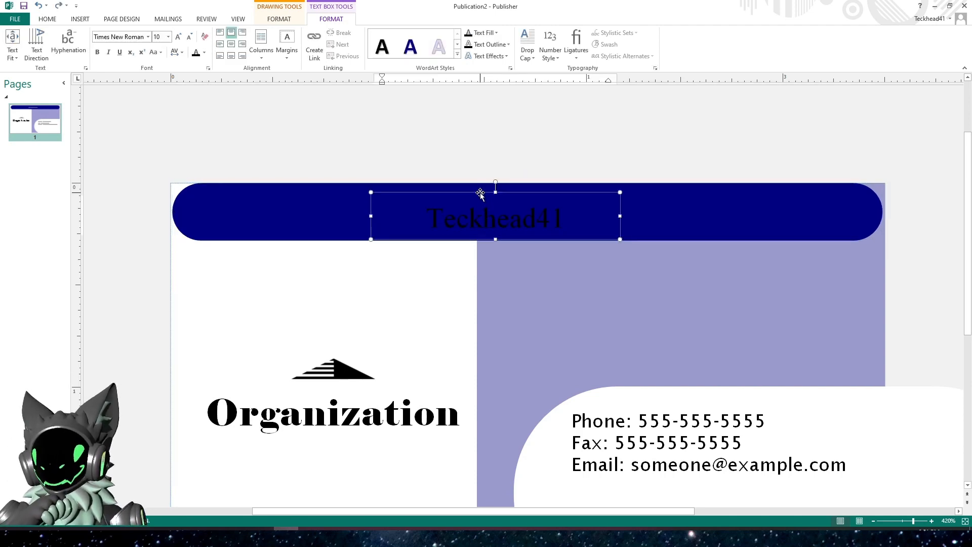
pyautogui.moveTo(480, 193); pyautogui.dragTo(473, 193)
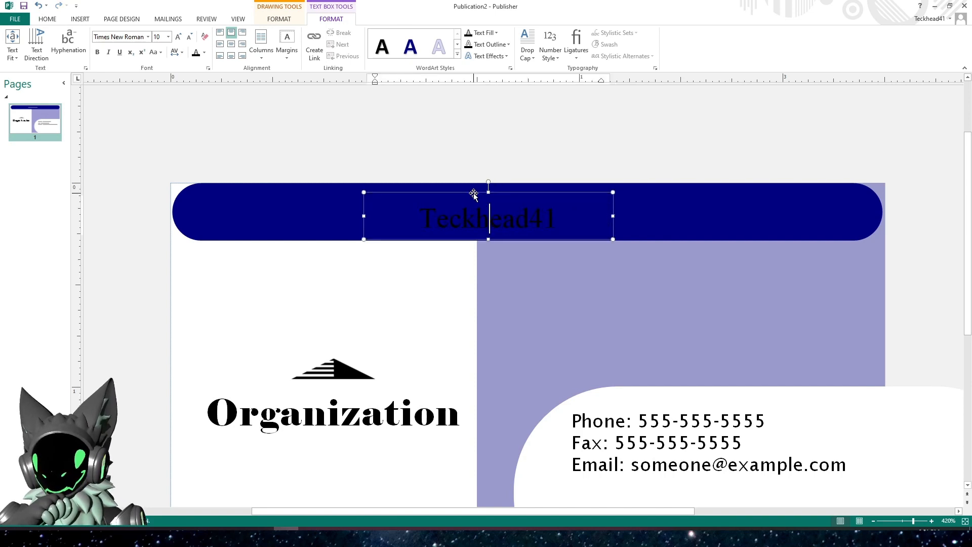
# Step: Extend the top edge of the Teckhead41 text box up to the banner's top edge
pyautogui.click(447, 295)
pyautogui.click(489, 218)
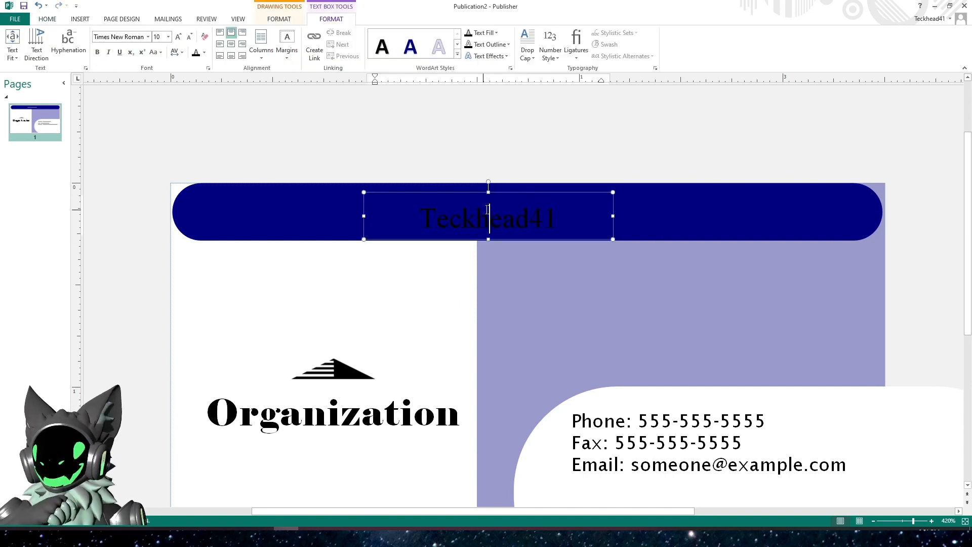
pyautogui.click(489, 193)
pyautogui.moveTo(489, 193); pyautogui.dragTo(487, 183)
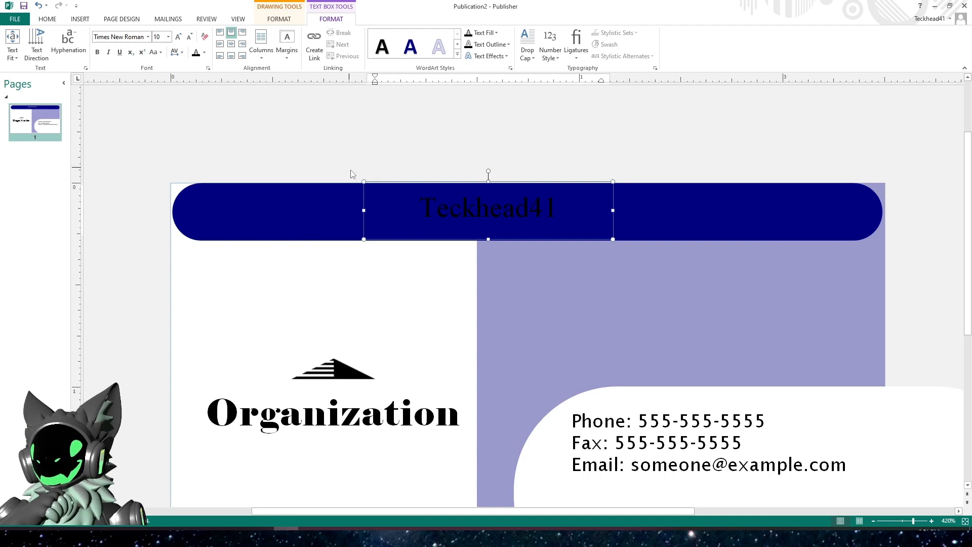
# Step: Increase the font size of the Teckhead41 text in the banner to 12
pyautogui.click(417, 208)
pyautogui.moveTo(417, 208); pyautogui.dragTo(569, 210)
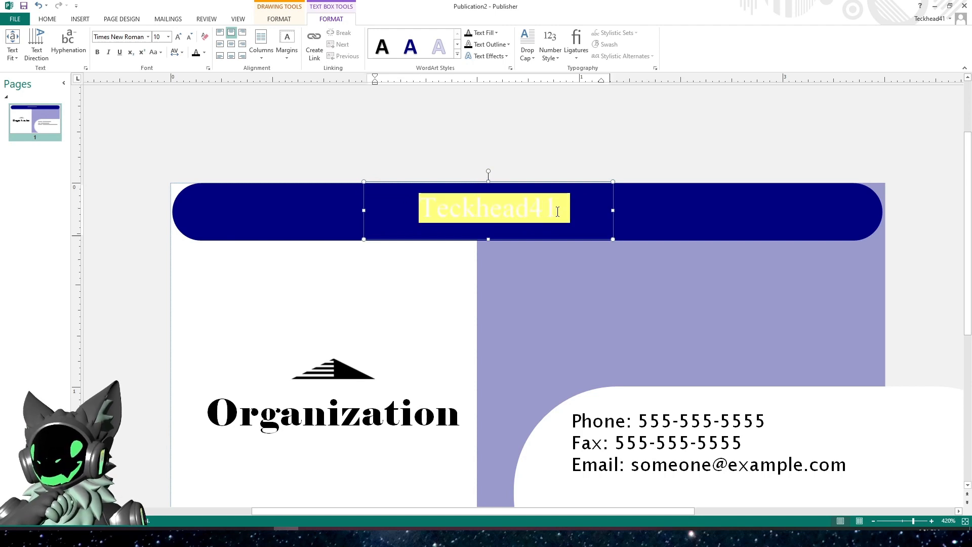
pyautogui.click(178, 37)
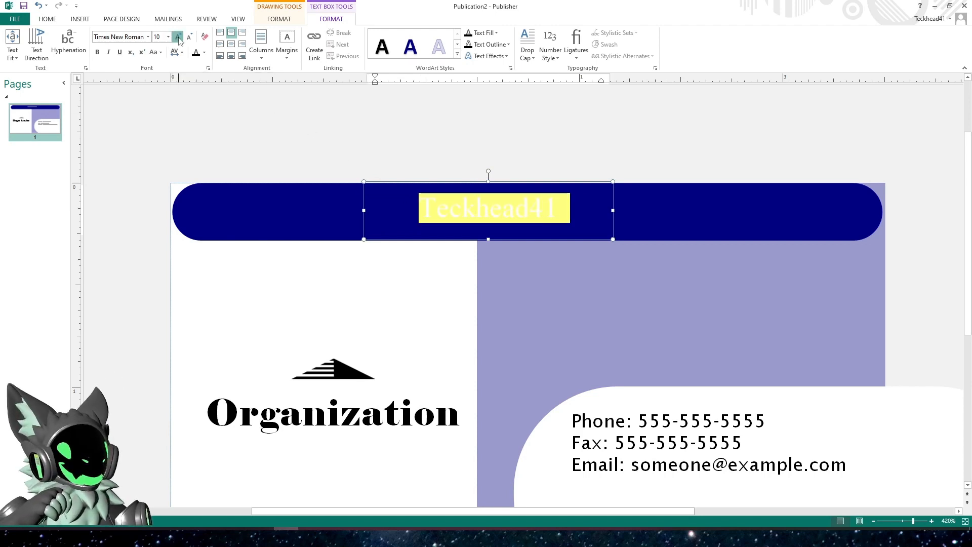
pyautogui.click(178, 38)
pyautogui.click(366, 282)
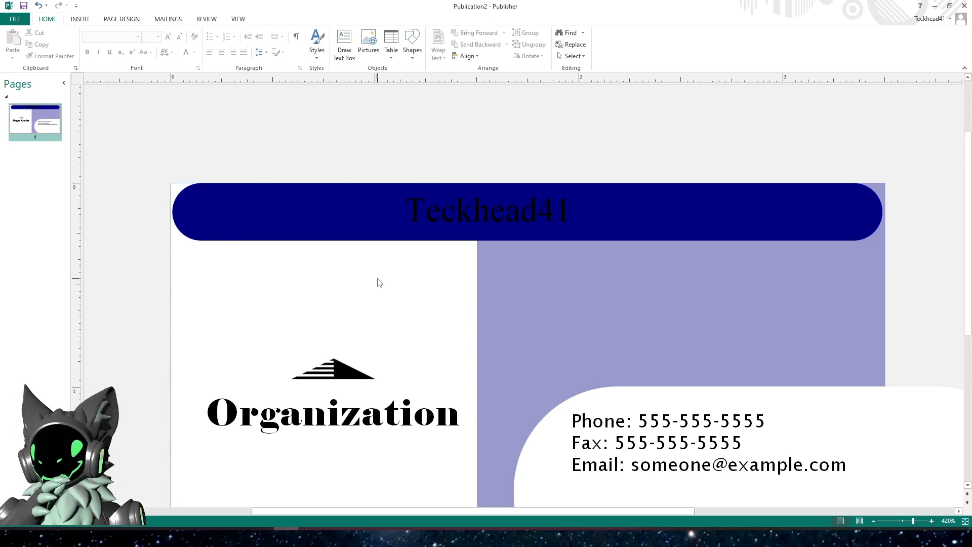
# Step: Change the font colour of the Teckhead41 banner text to white
pyautogui.click(405, 212)
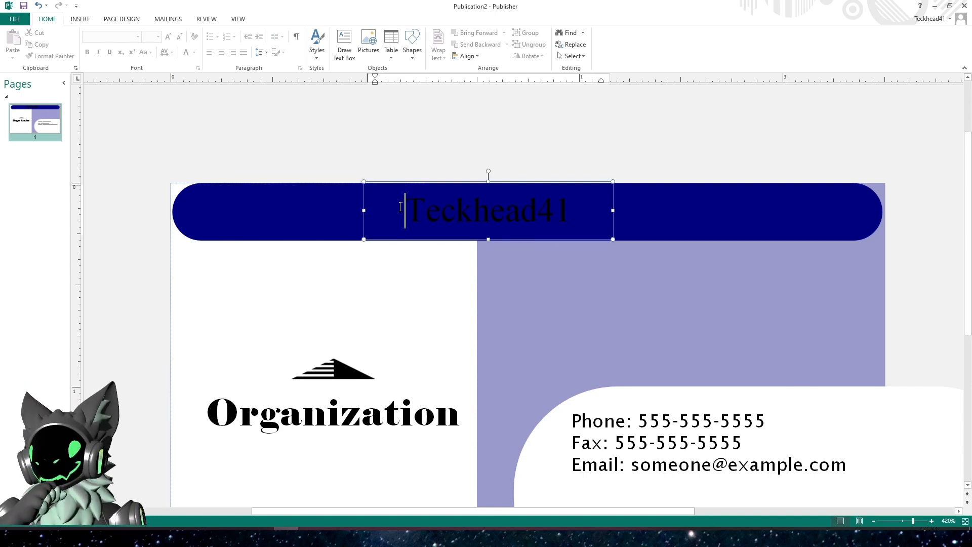
pyautogui.moveTo(405, 213); pyautogui.dragTo(575, 217)
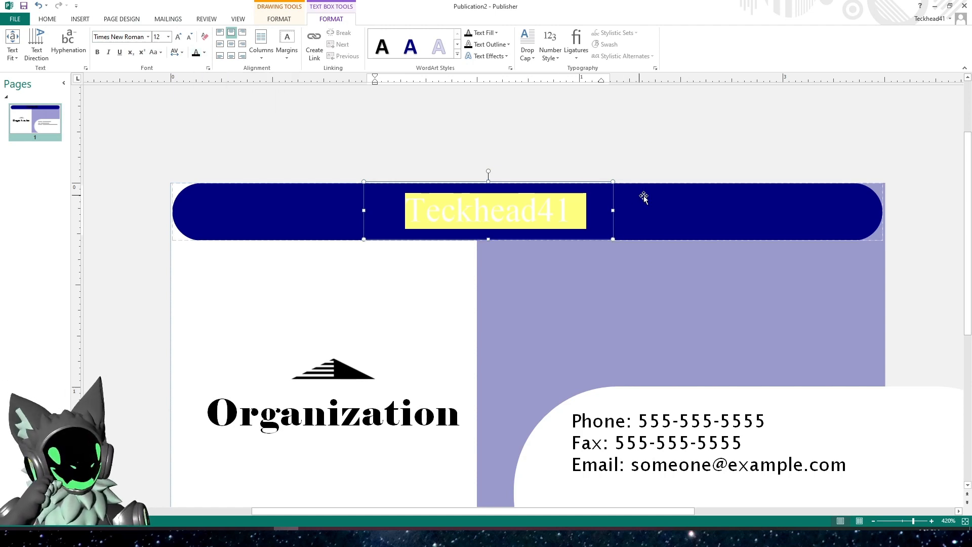
pyautogui.moveTo(386, 210); pyautogui.dragTo(564, 227)
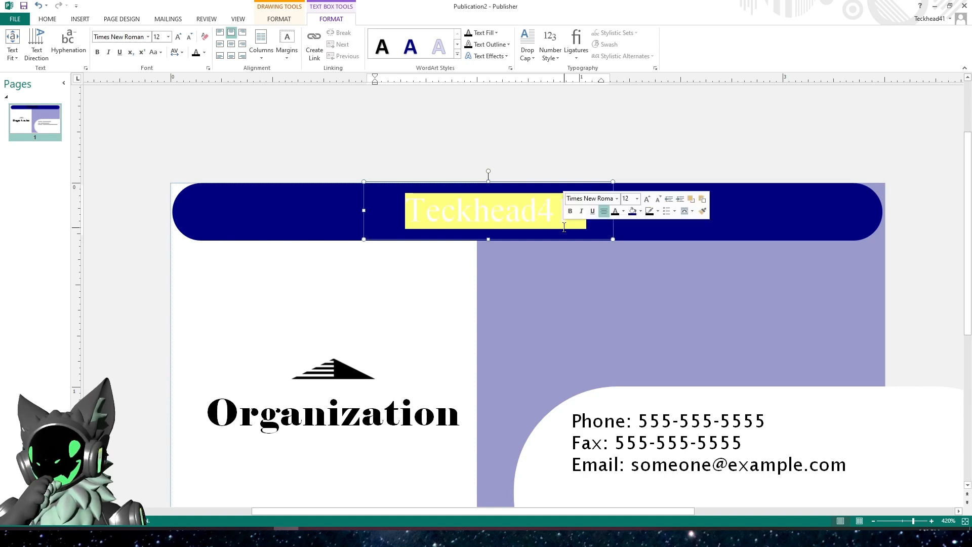
pyautogui.click(624, 212)
pyautogui.click(675, 234)
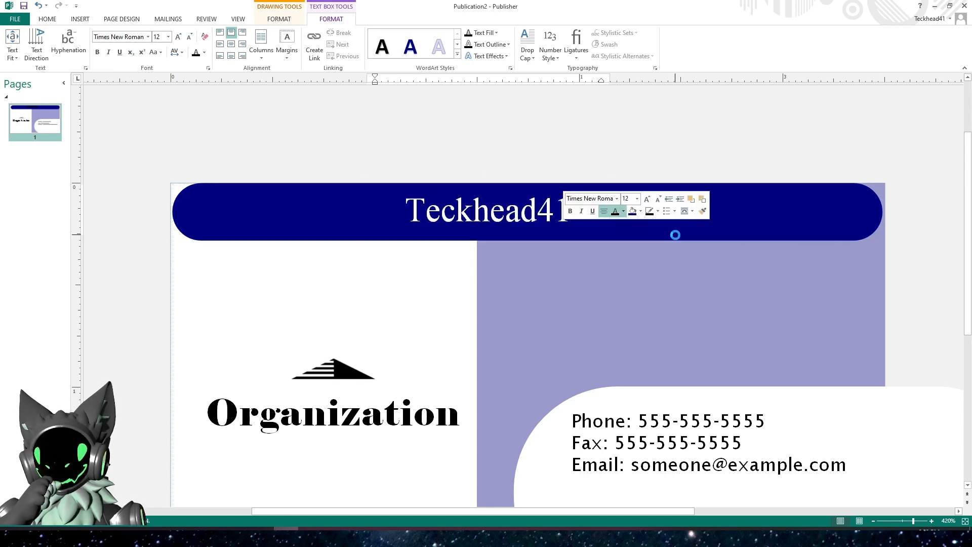
pyautogui.click(555, 293)
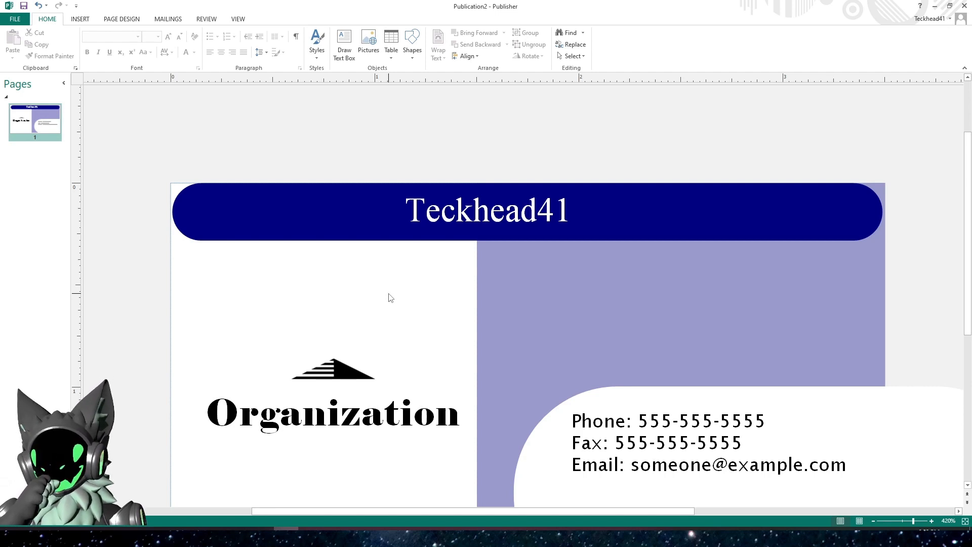
# Step: Set the font of the Teckhead41 banner text to Segoe UI Semibold
pyautogui.scroll(-2, 391, 297)
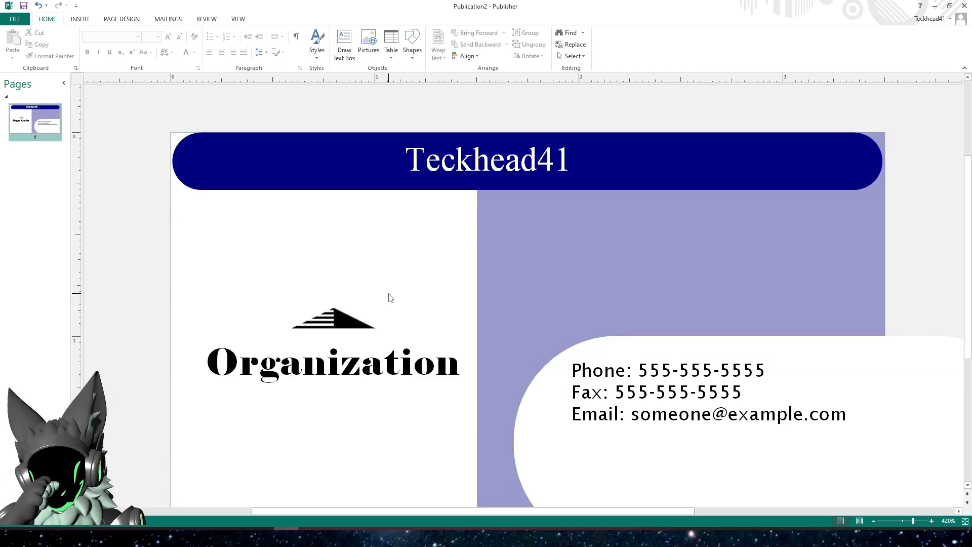
pyautogui.moveTo(570, 160); pyautogui.dragTo(405, 160)
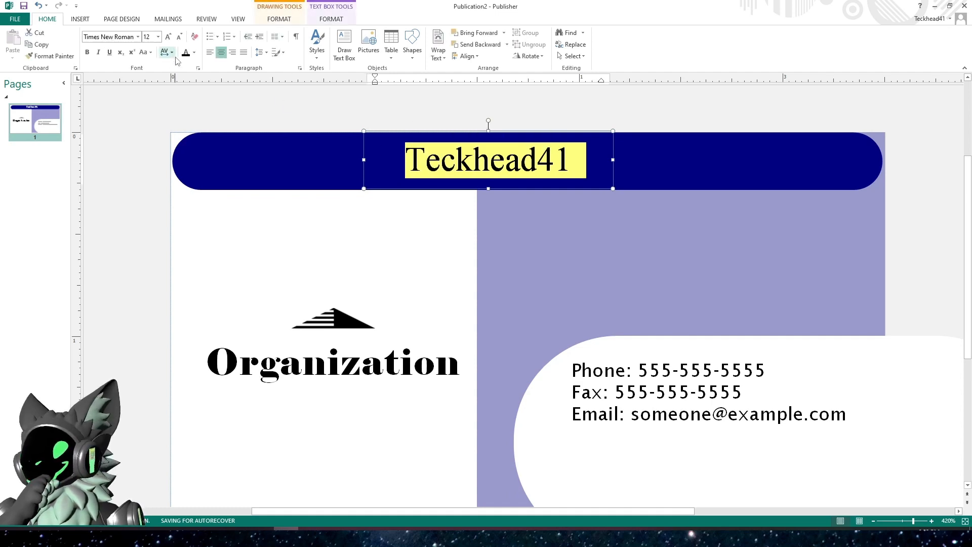
pyautogui.click(138, 36)
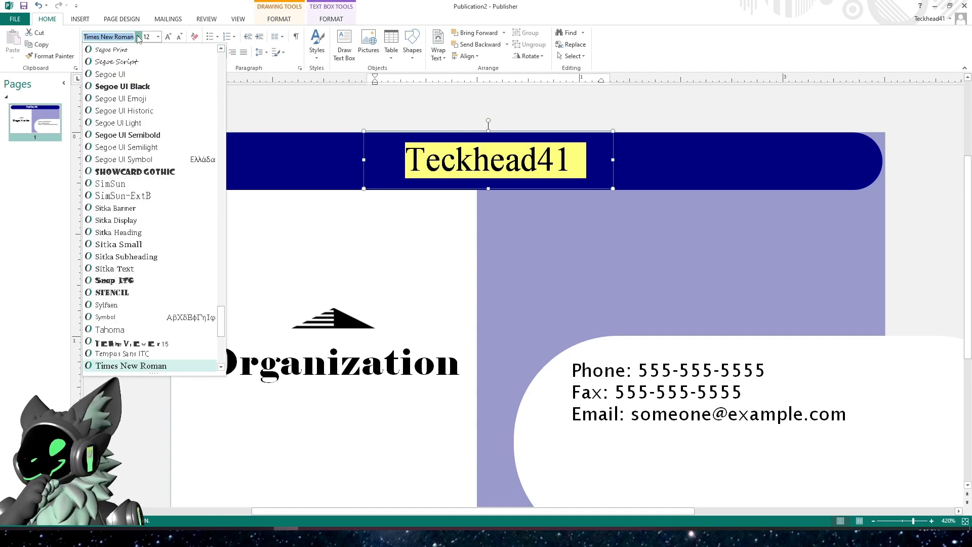
pyautogui.click(142, 135)
pyautogui.click(399, 246)
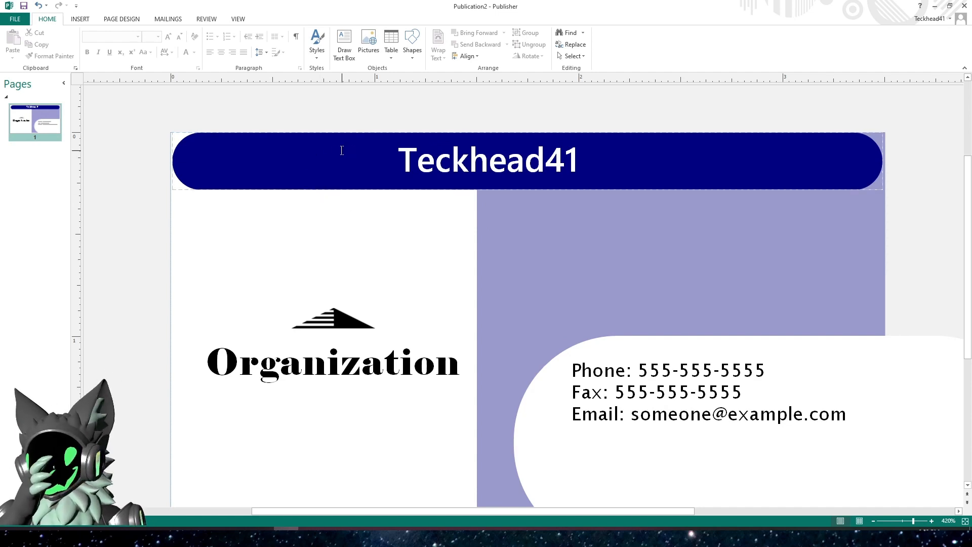
pyautogui.click(323, 152)
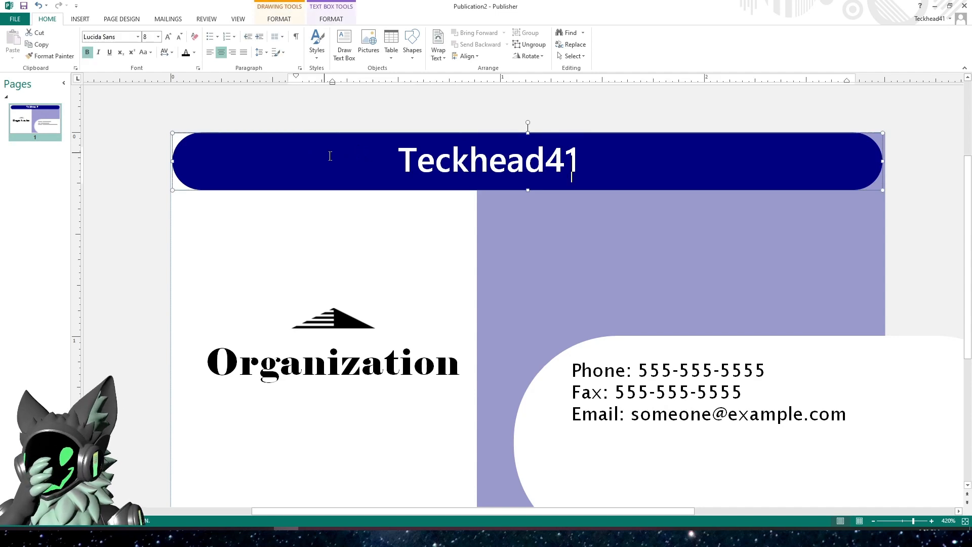
pyautogui.click(516, 232)
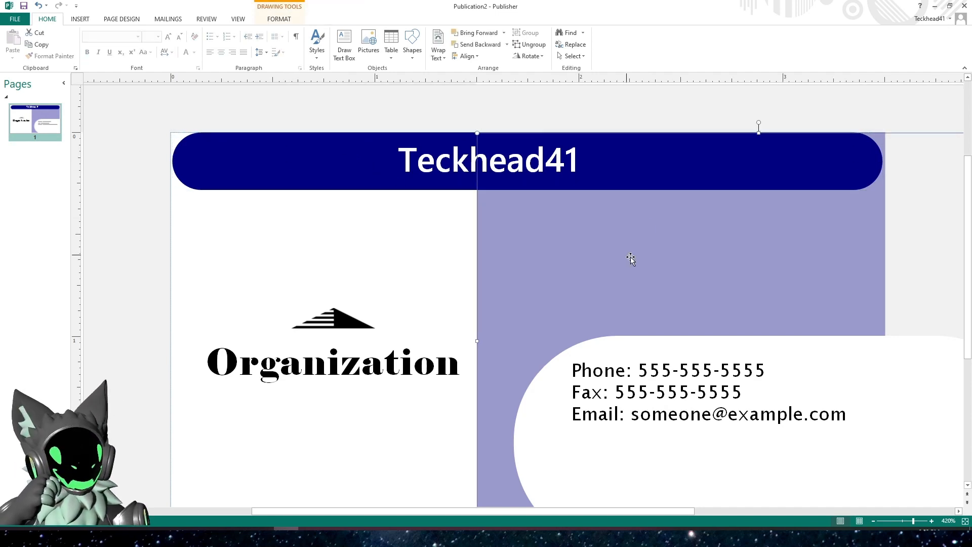
pyautogui.click(322, 160)
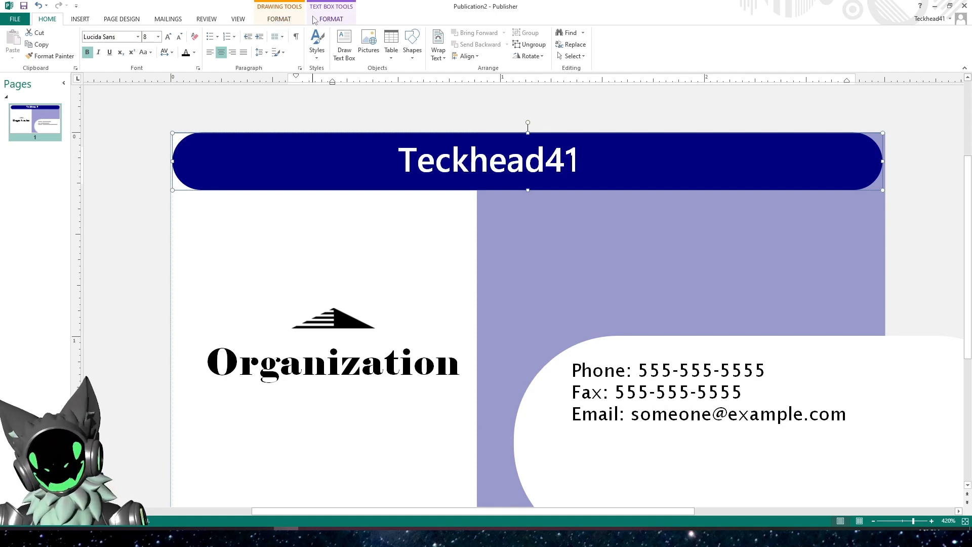
pyautogui.click(328, 224)
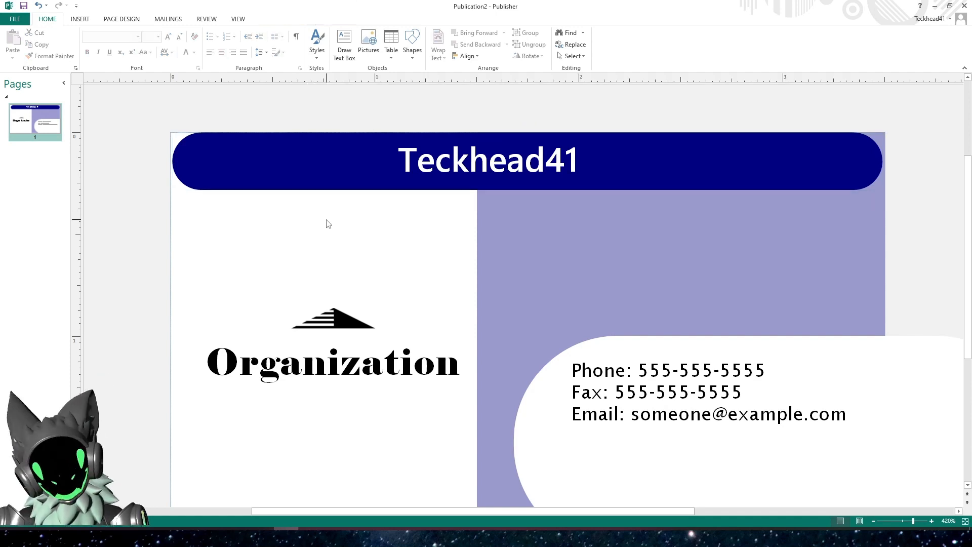
# Step: Try a light-variation gradient fill on the Teckhead41 banner and undo it
pyautogui.click(350, 146)
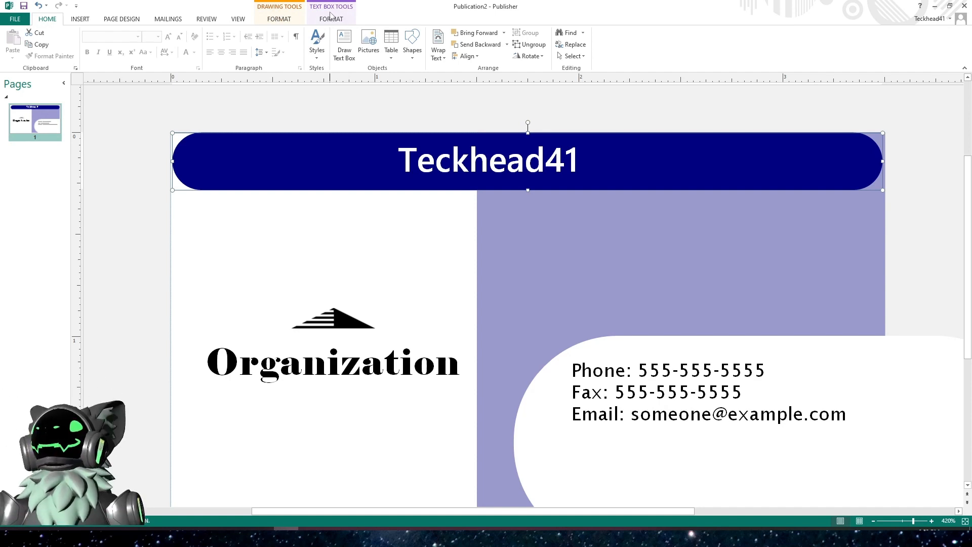
pyautogui.click(279, 19)
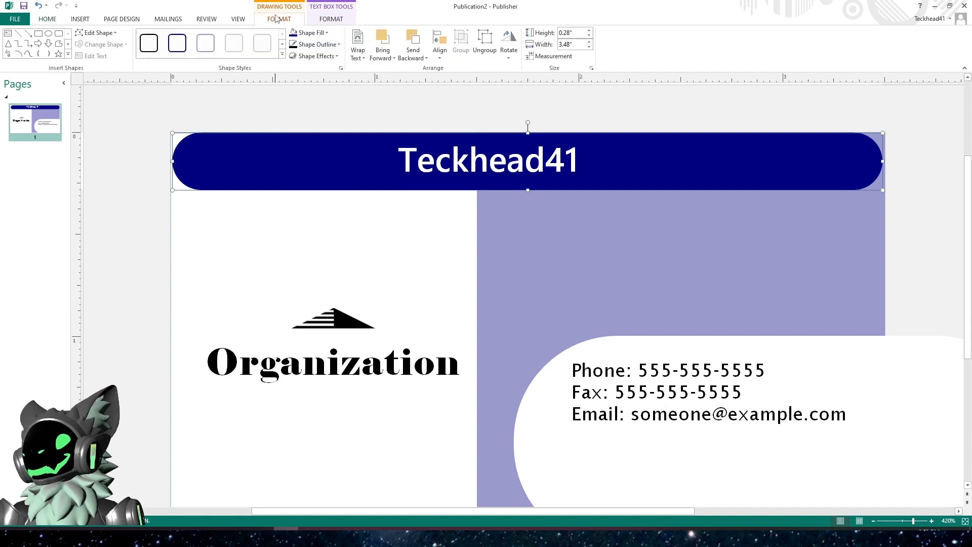
pyautogui.click(324, 22)
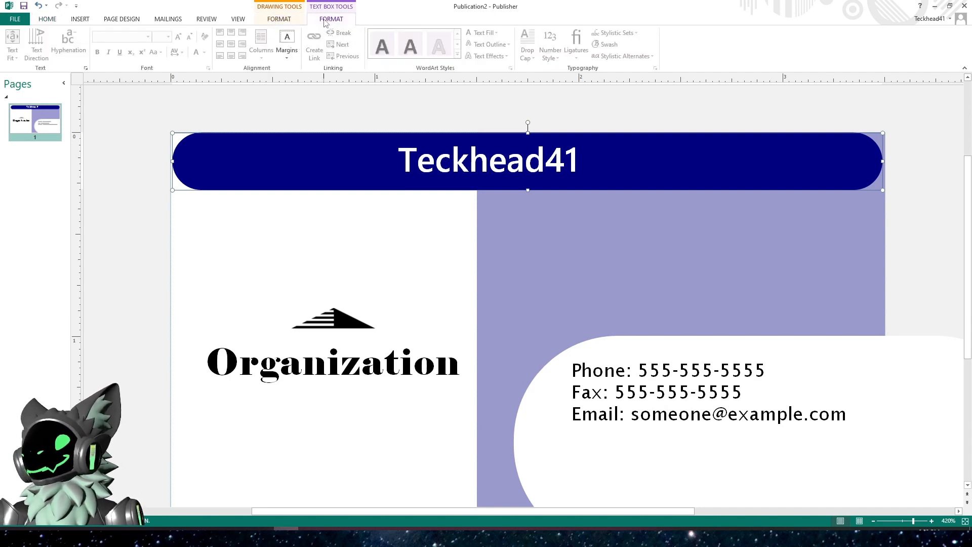
pyautogui.click(287, 21)
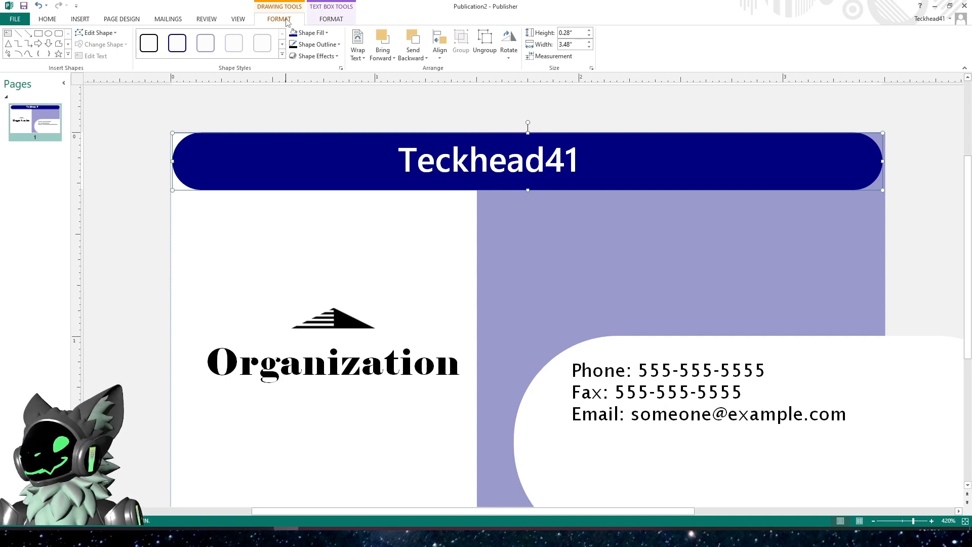
pyautogui.click(111, 33)
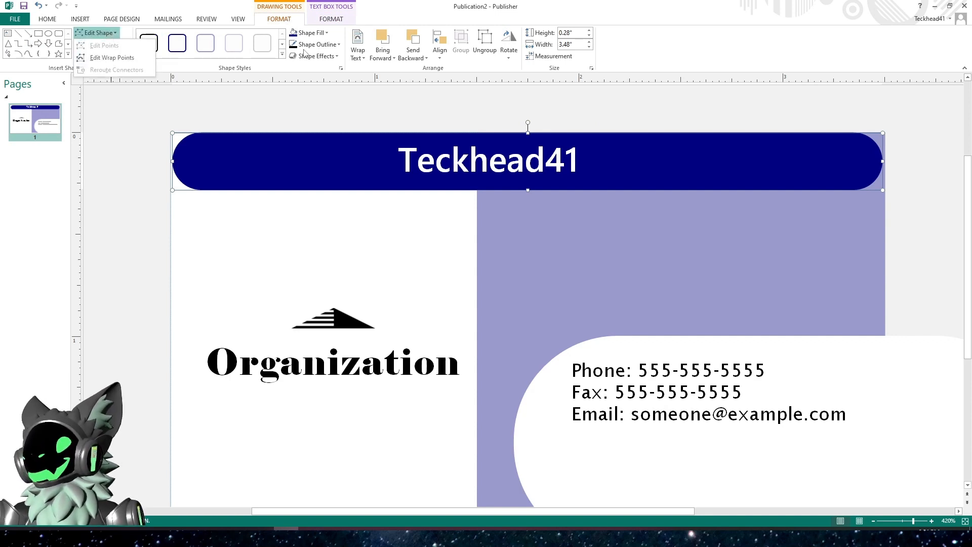
pyautogui.click(324, 34)
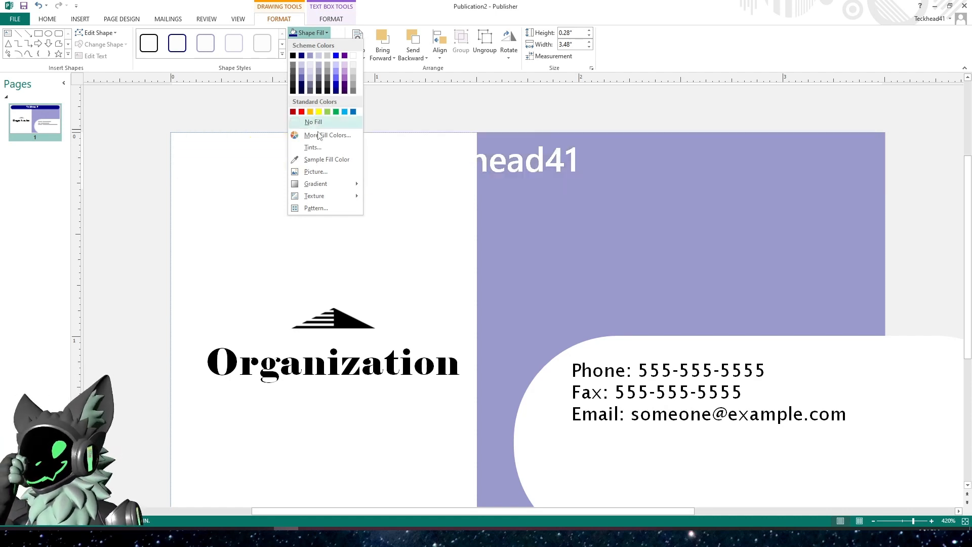
pyautogui.moveTo(319, 189)
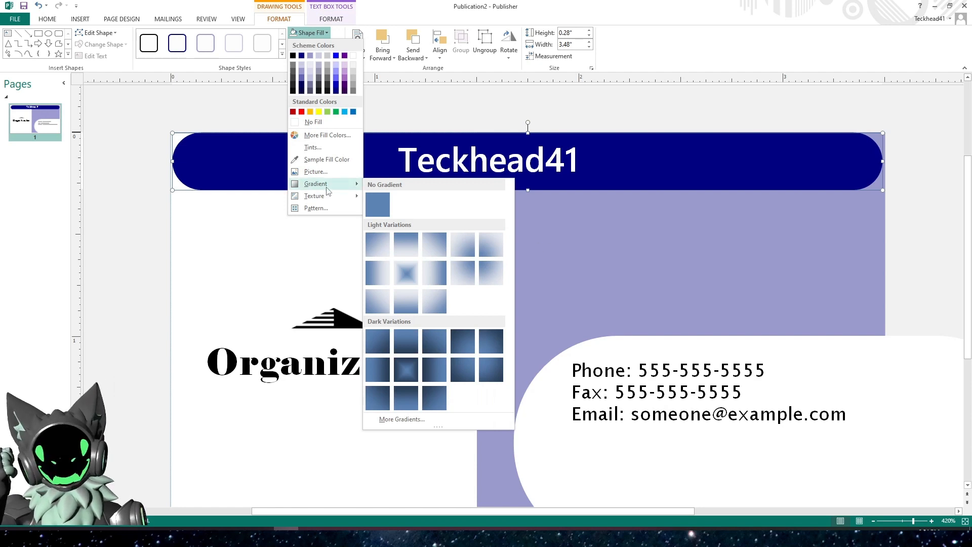
pyautogui.click(408, 249)
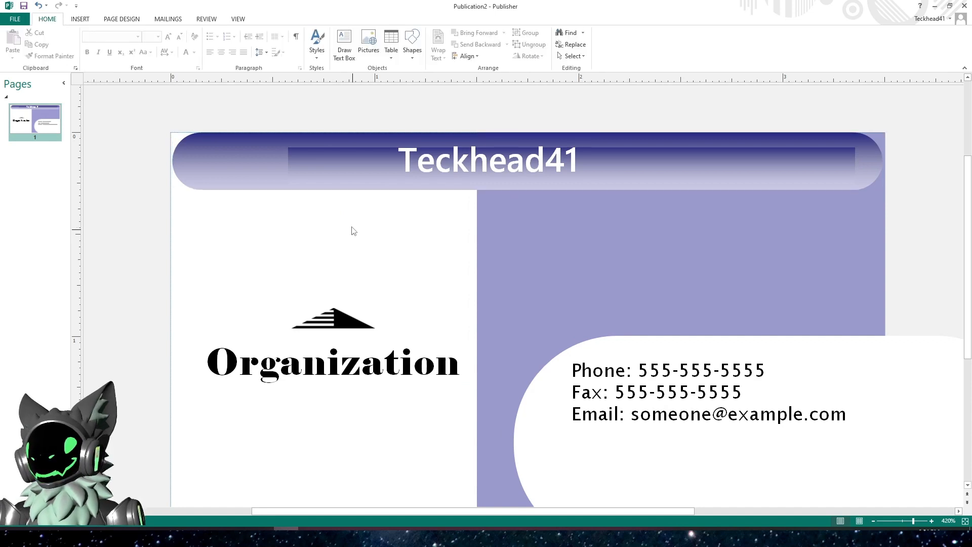
pyautogui.click(332, 161)
pyautogui.click(307, 223)
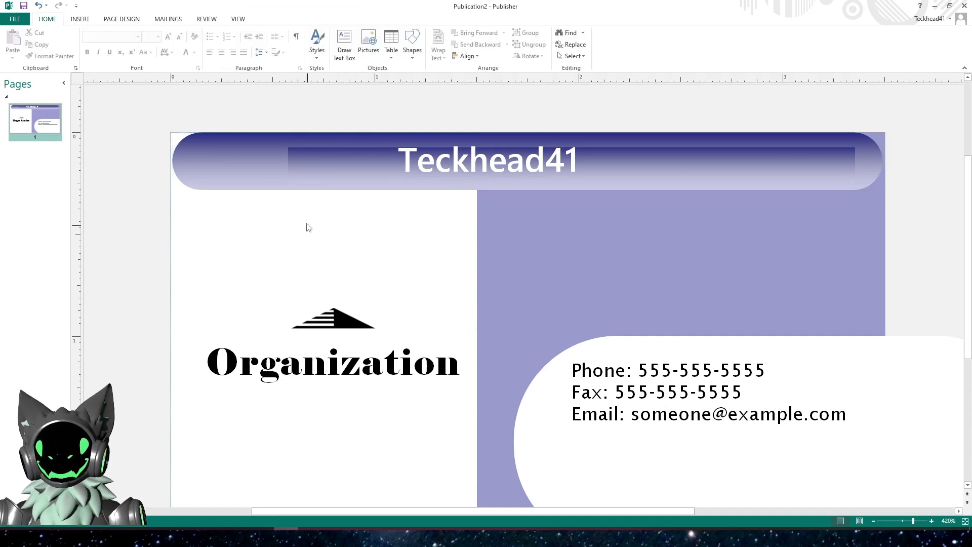
pyautogui.click(261, 169)
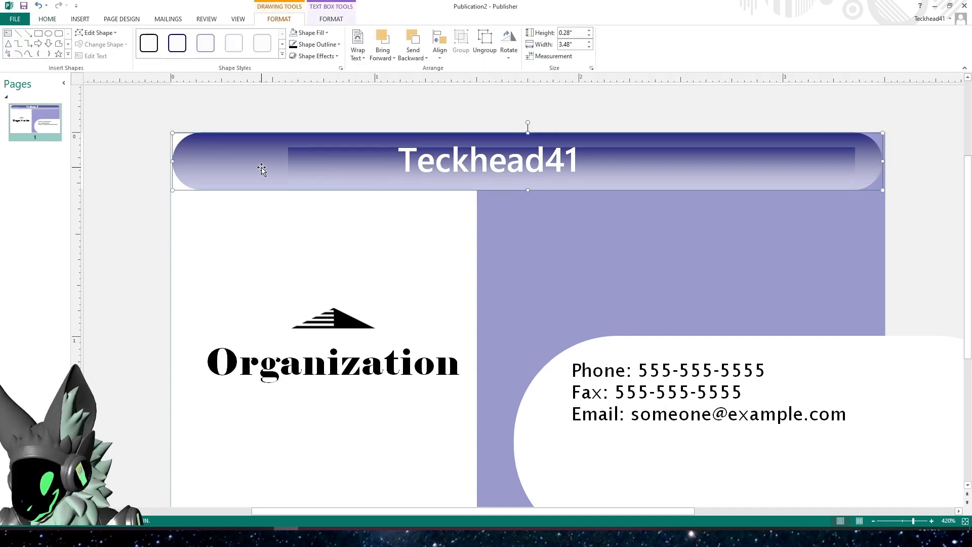
pyautogui.hotkey('ctrl', 'z')
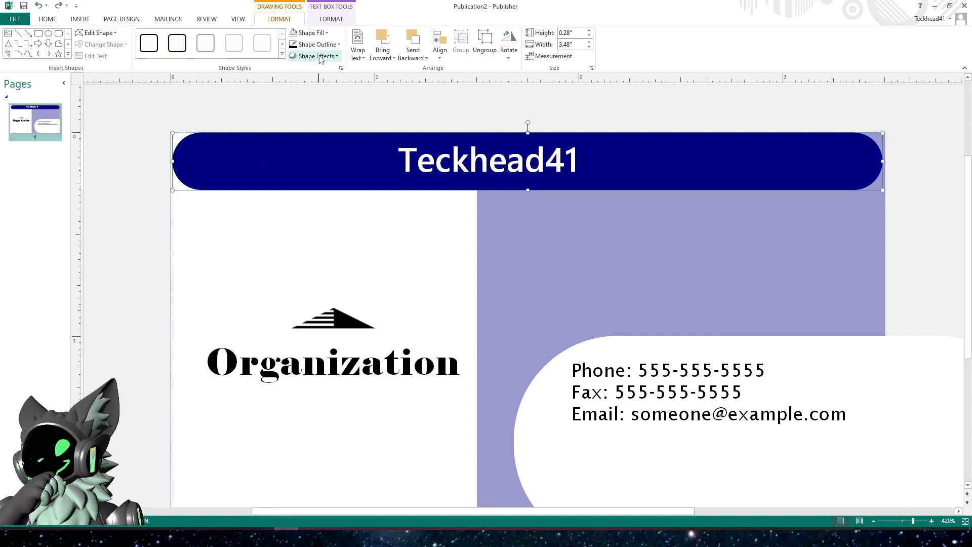
# Step: Open the custom fill colour settings for the Teckhead41 banner
pyautogui.click(324, 33)
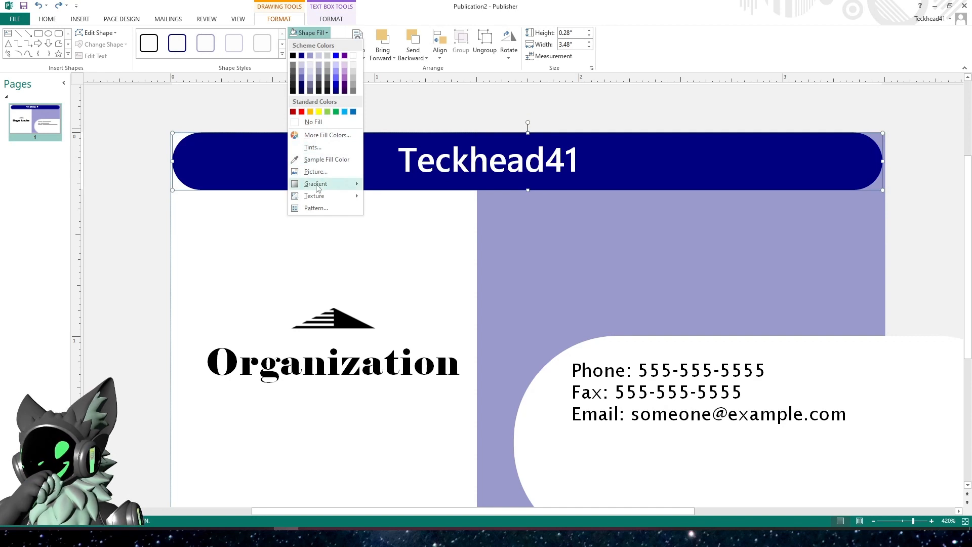
pyautogui.click(317, 136)
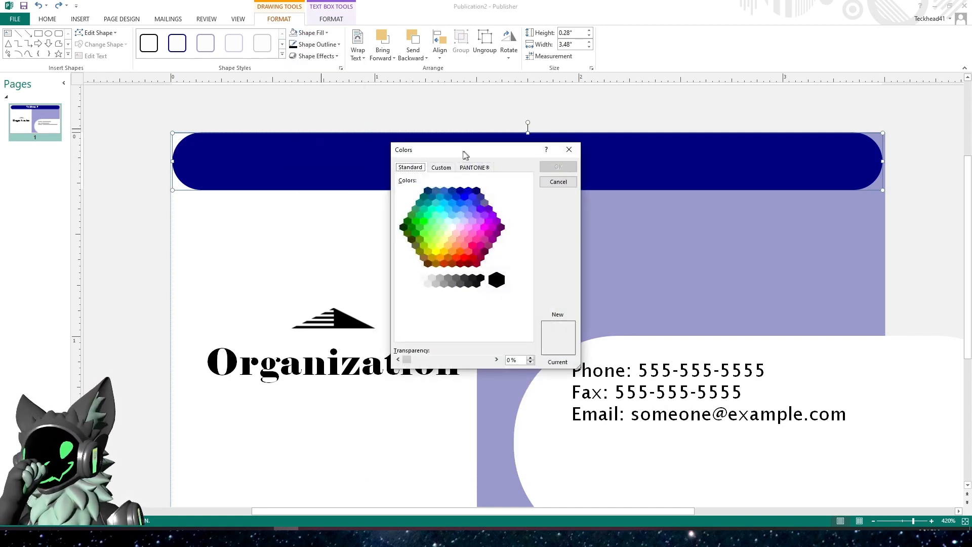
pyautogui.moveTo(467, 152); pyautogui.dragTo(263, 117)
pyautogui.click(239, 131)
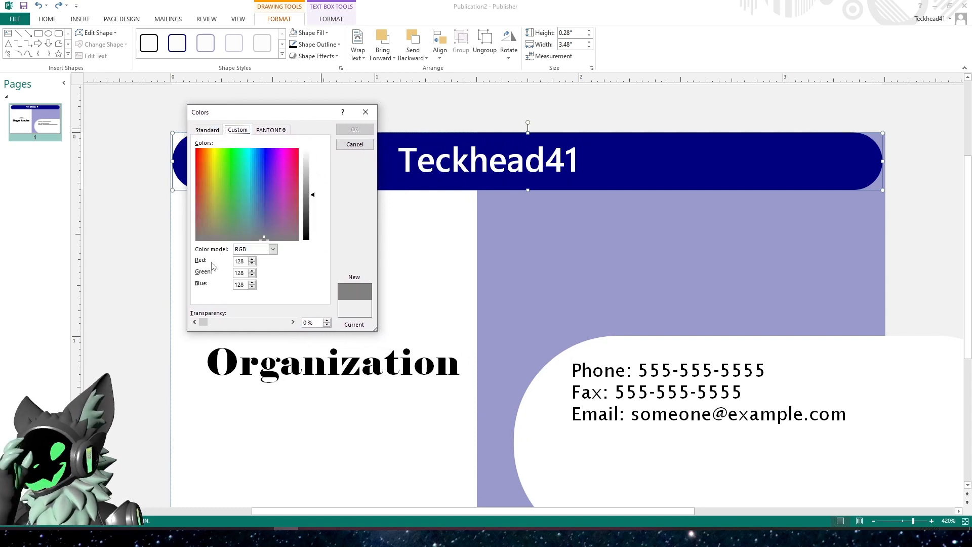
# Step: Try out green and purple shades from the colour spectrum for the banner's fill
pyautogui.moveTo(229, 218); pyautogui.dragTo(226, 168)
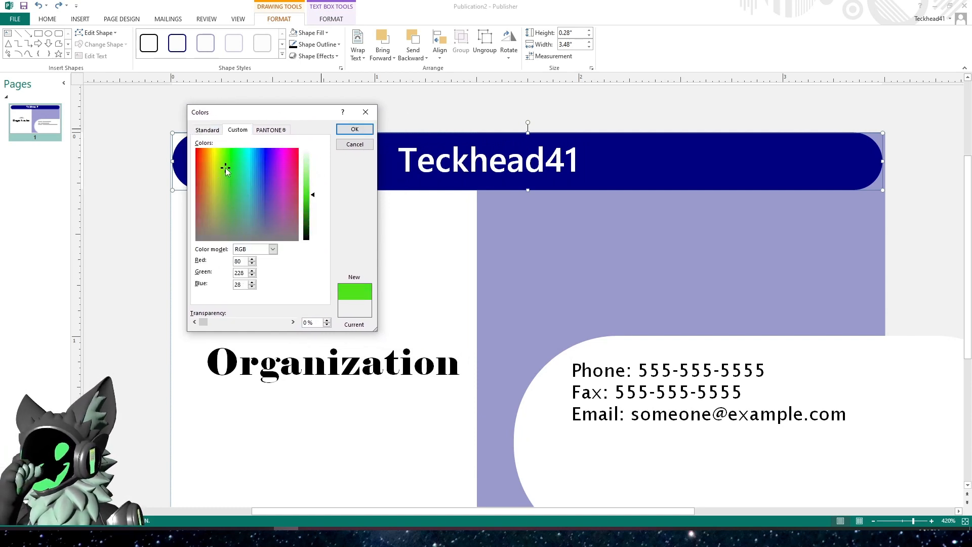
pyautogui.moveTo(310, 192)
pyautogui.mouseDown()
pyautogui.moveTo(310, 202)
pyautogui.moveTo(311, 193)
pyautogui.mouseUp()
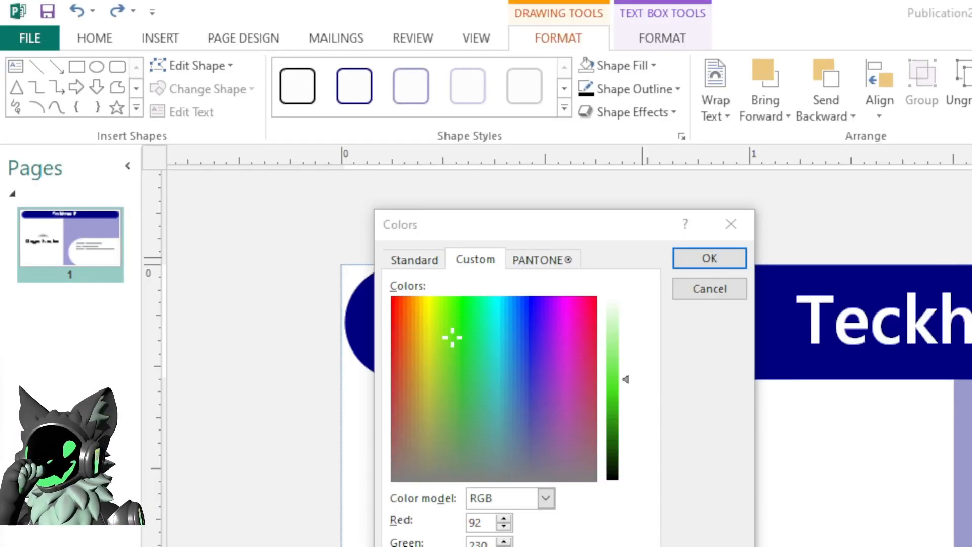
pyautogui.moveTo(565, 226); pyautogui.dragTo(390, 40)
pyautogui.moveTo(308, 215); pyautogui.dragTo(363, 173)
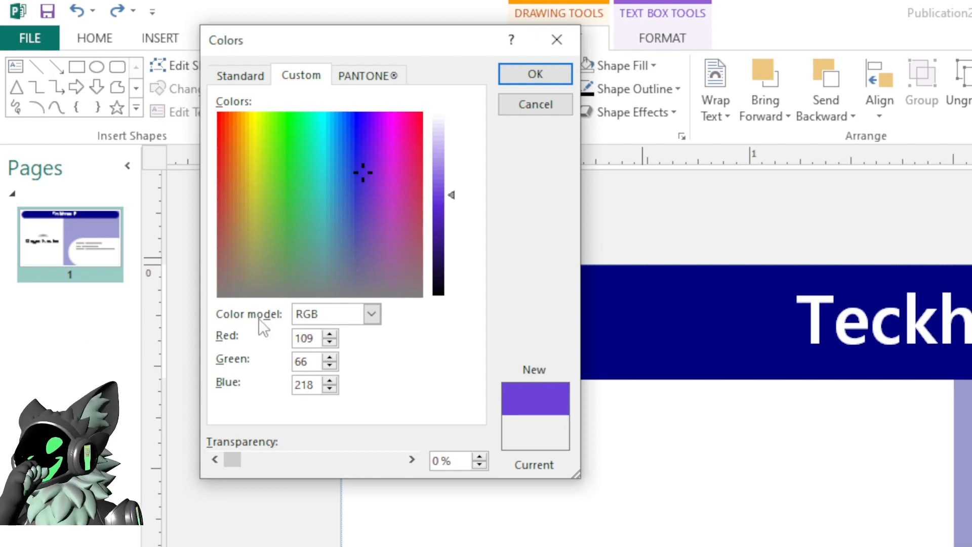
# Step: Set the Teckhead41 banner's fill to the custom RGB colour red 73, green 78, blue 93 and deselect it
pyautogui.moveTo(312, 339); pyautogui.dragTo(250, 334)
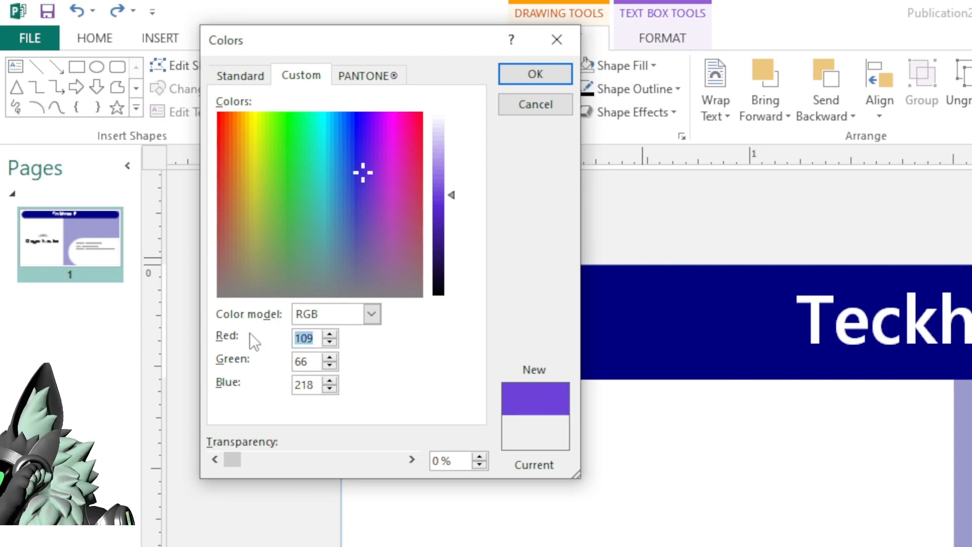
pyautogui.write('73')
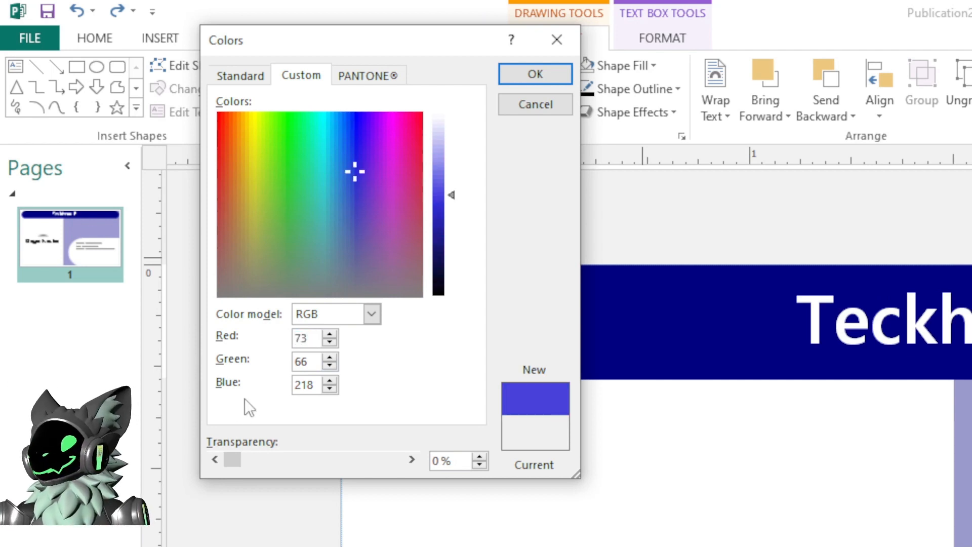
pyautogui.moveTo(317, 362); pyautogui.dragTo(205, 357)
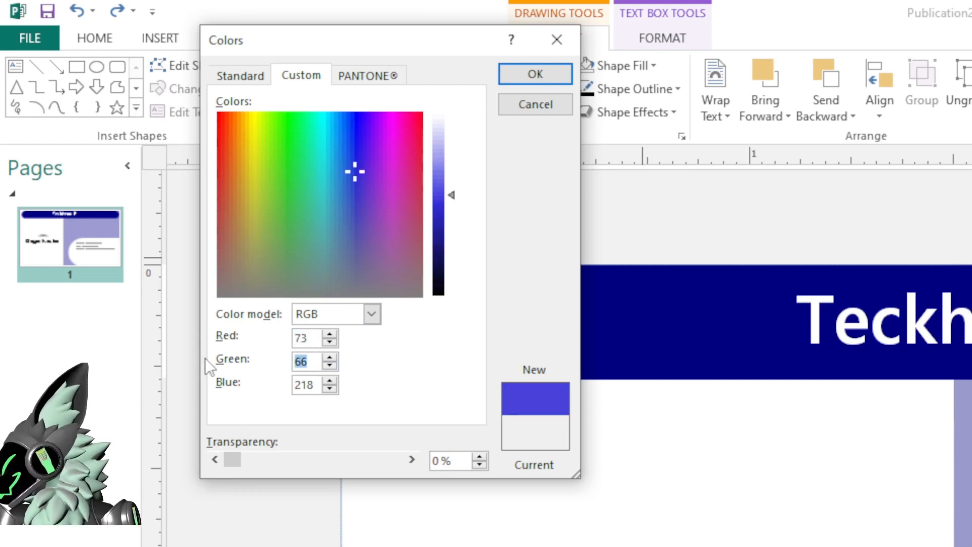
pyautogui.write('78')
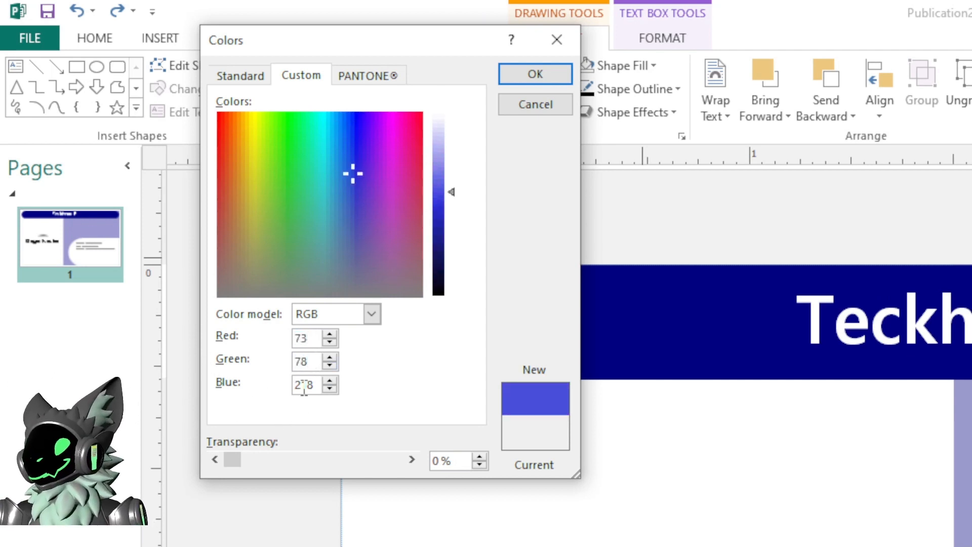
pyautogui.click(314, 385)
pyautogui.moveTo(314, 385); pyautogui.dragTo(255, 385)
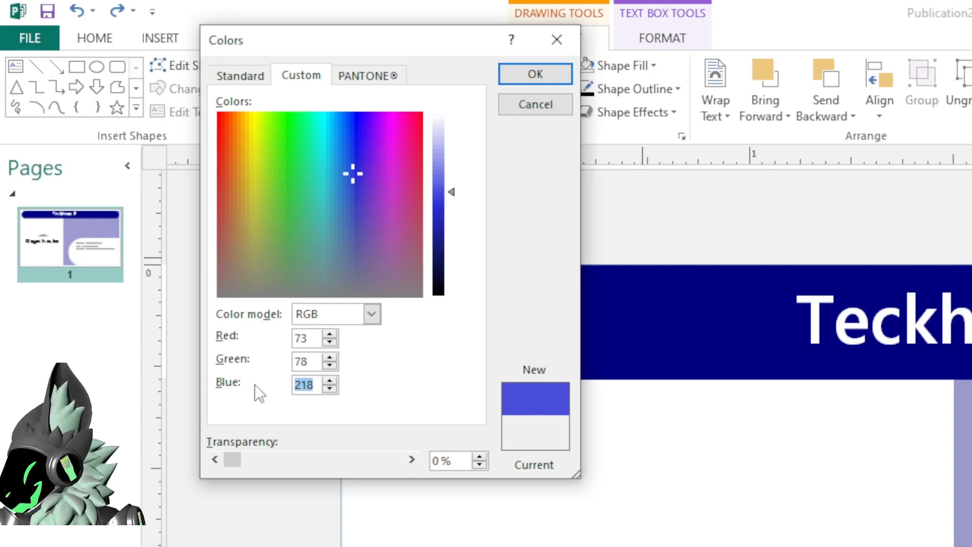
pyautogui.write('93')
pyautogui.click(529, 75)
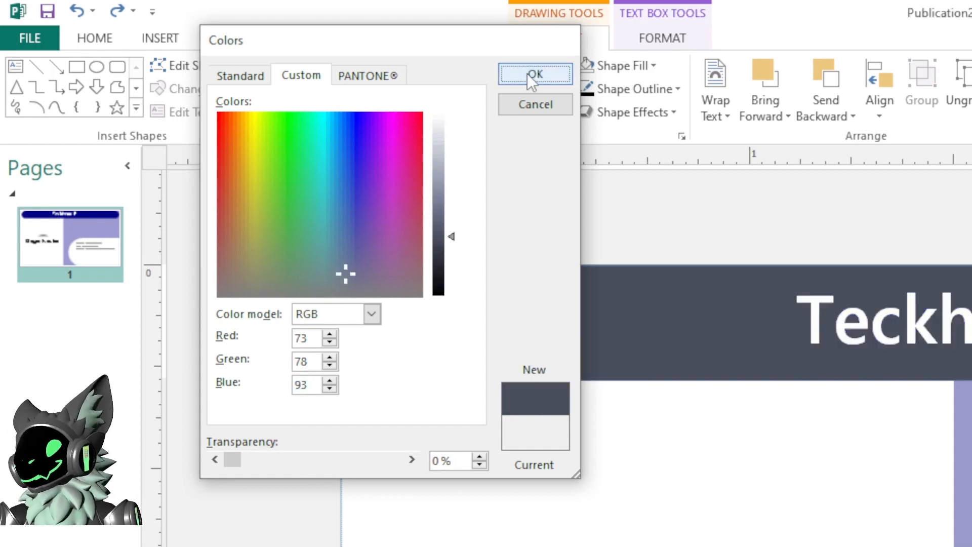
pyautogui.click(615, 479)
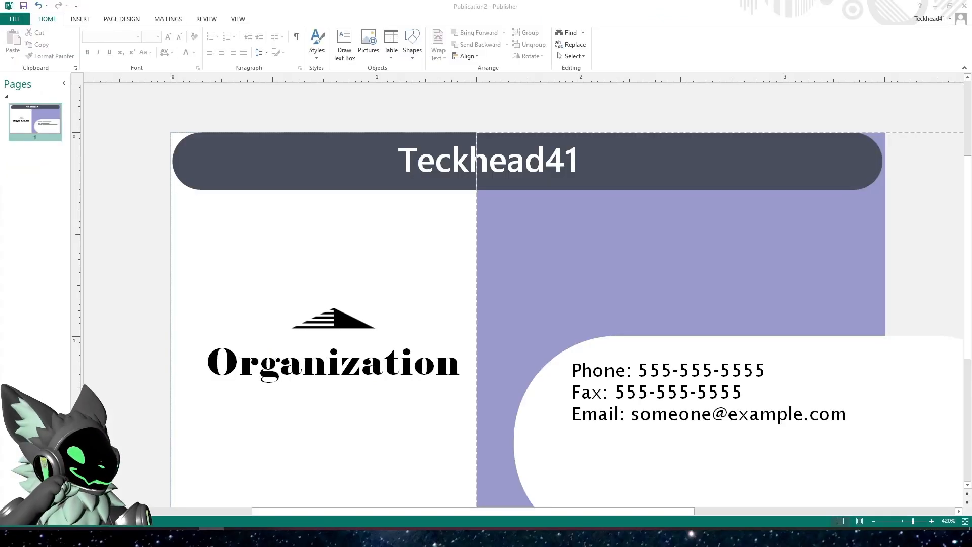
pyautogui.click(398, 227)
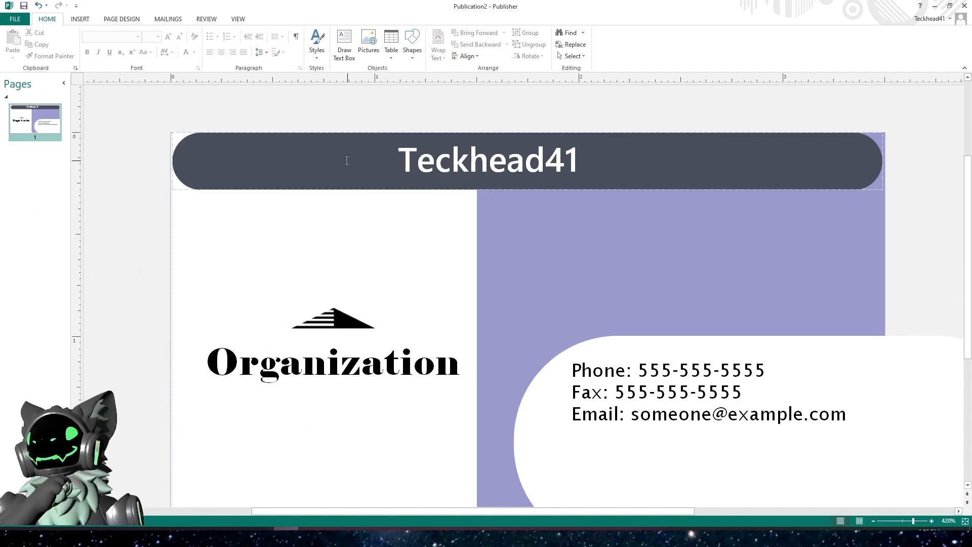
pyautogui.click(552, 243)
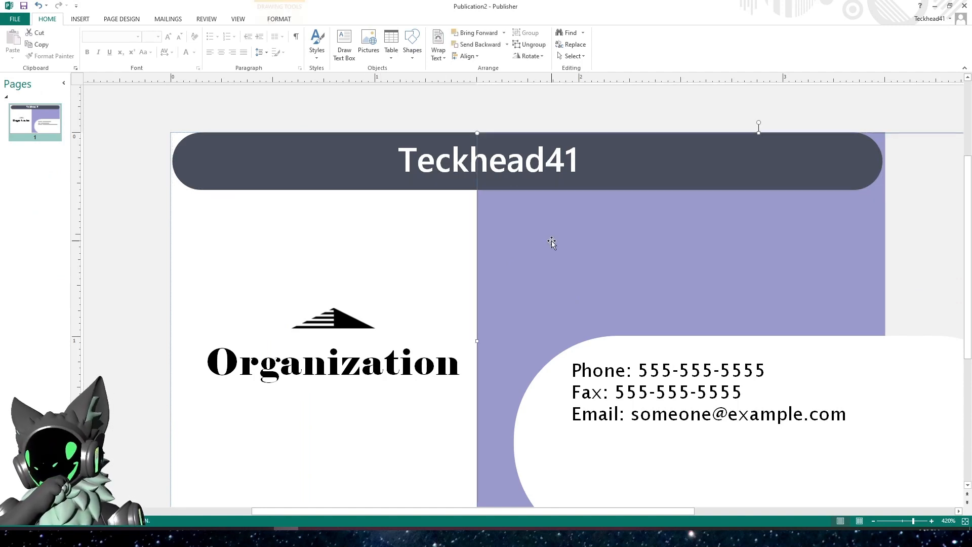
pyautogui.rightClick(648, 256)
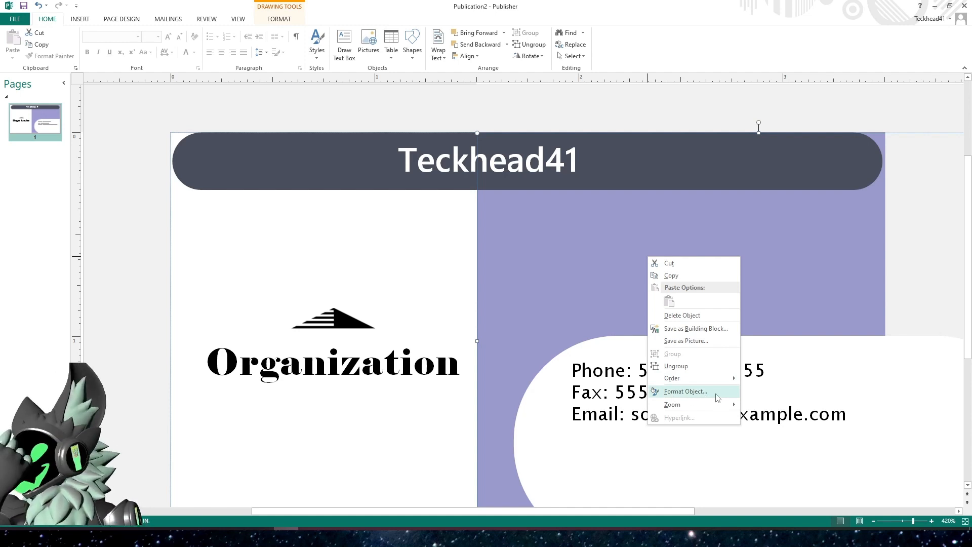
pyautogui.click(690, 391)
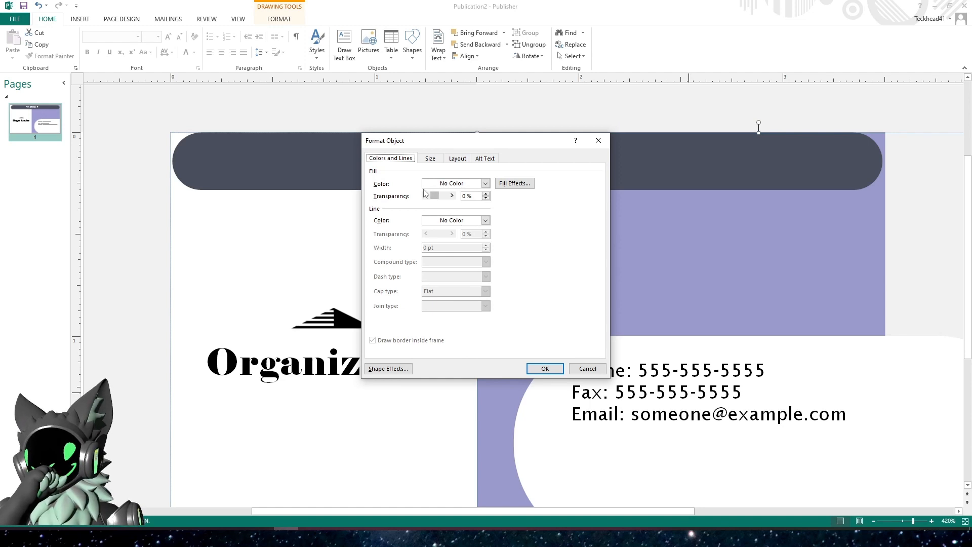
pyautogui.click(485, 183)
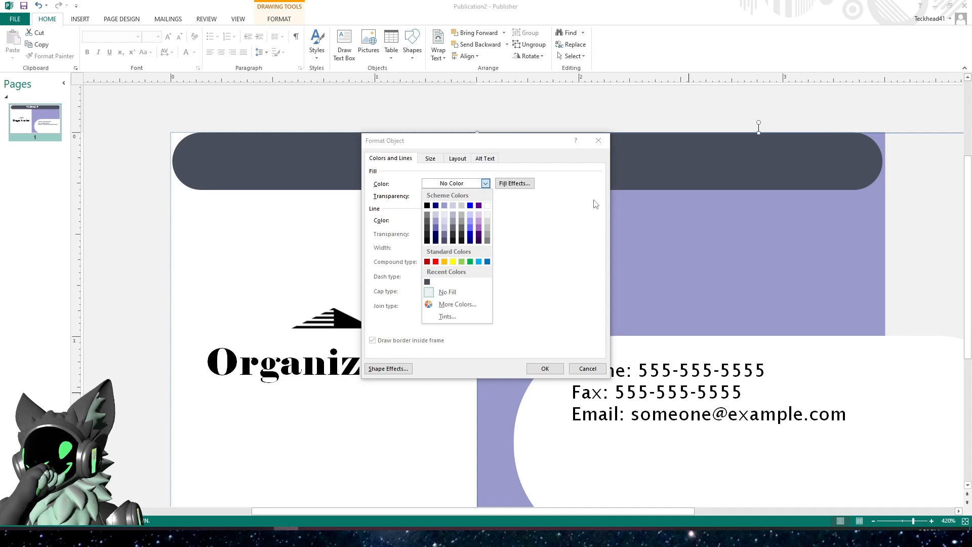
pyautogui.click(599, 140)
pyautogui.click(598, 141)
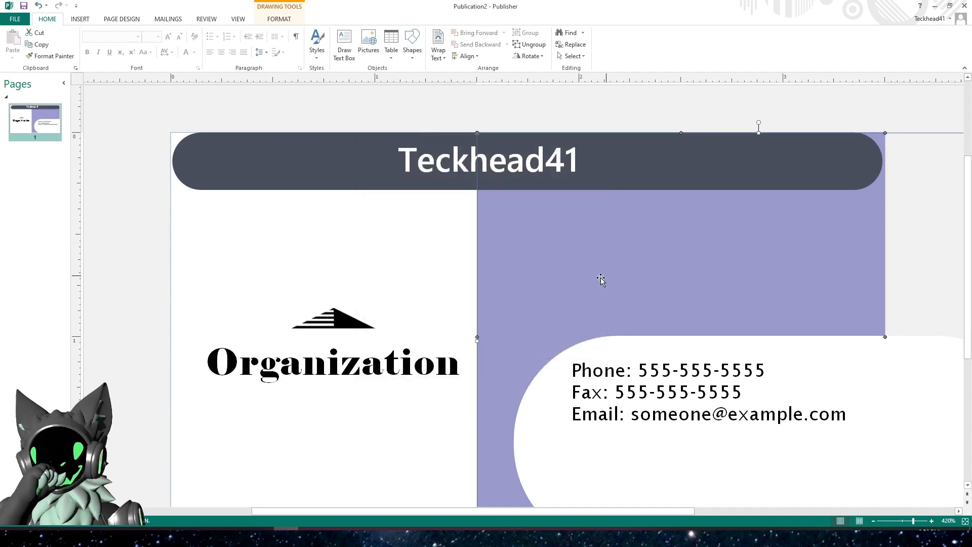
# Step: Set the purple background shape's solid fill to the custom RGB colour red 171, green 242, blue 214 and deselect it
pyautogui.rightClick(555, 299)
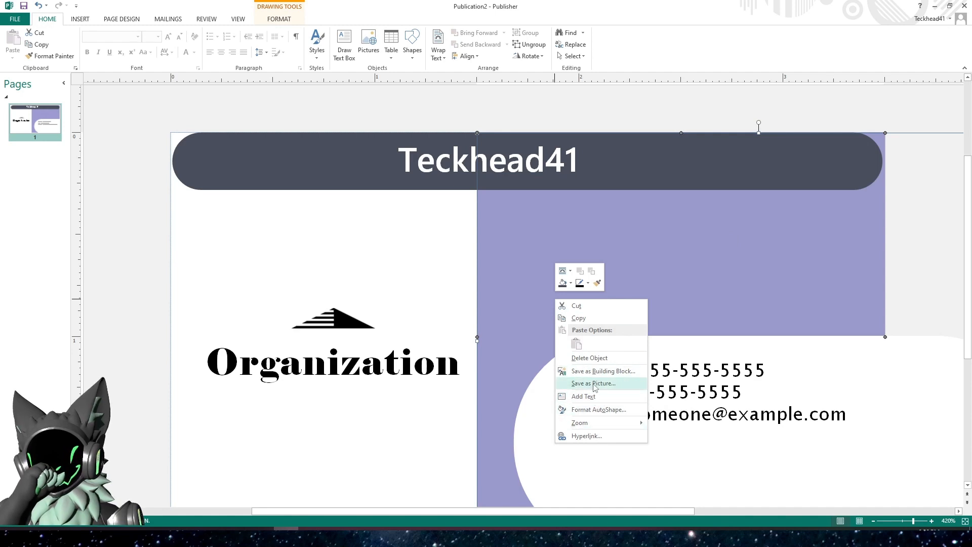
pyautogui.click(594, 410)
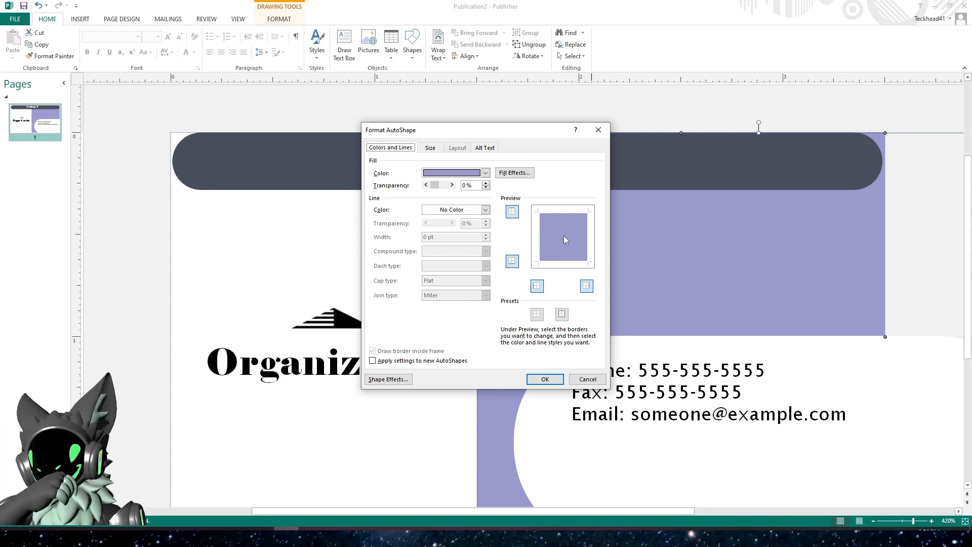
pyautogui.click(518, 174)
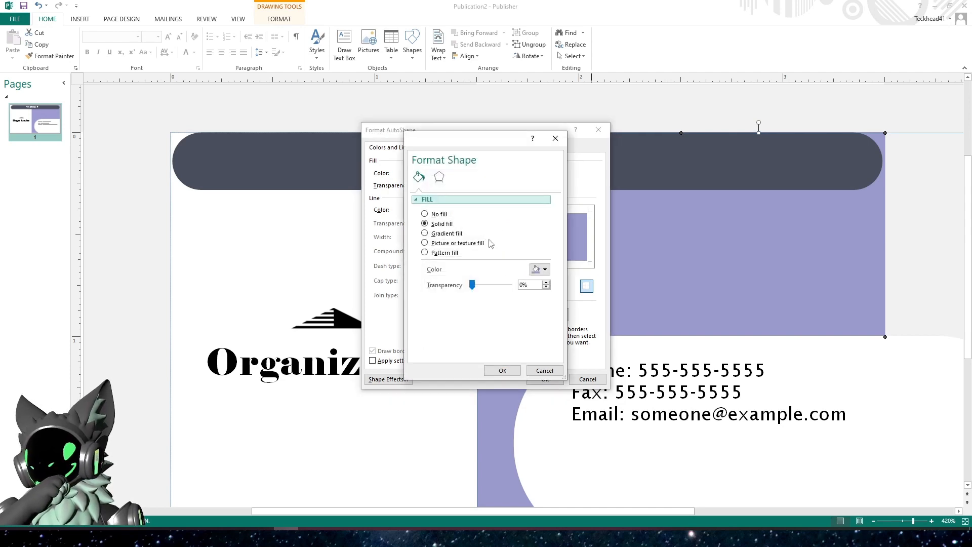
pyautogui.click(544, 271)
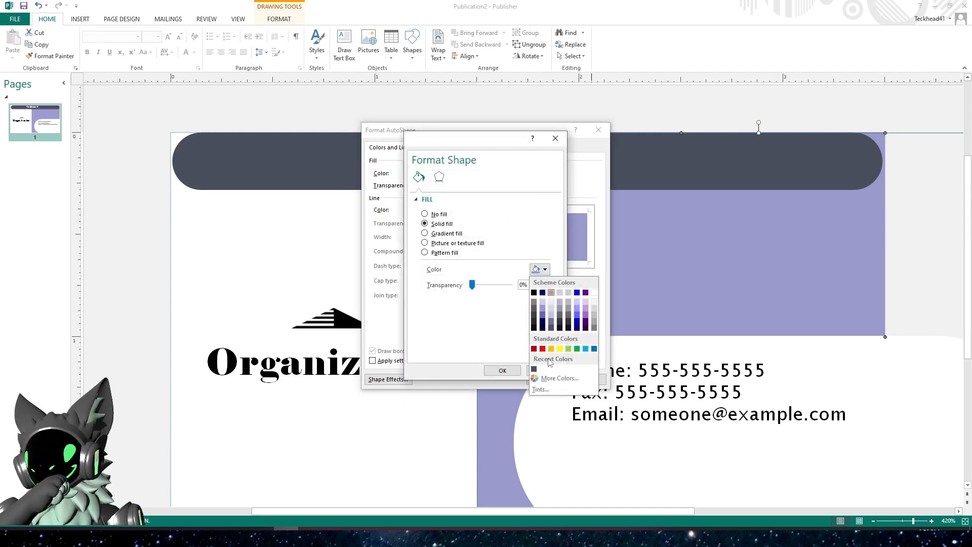
pyautogui.click(579, 381)
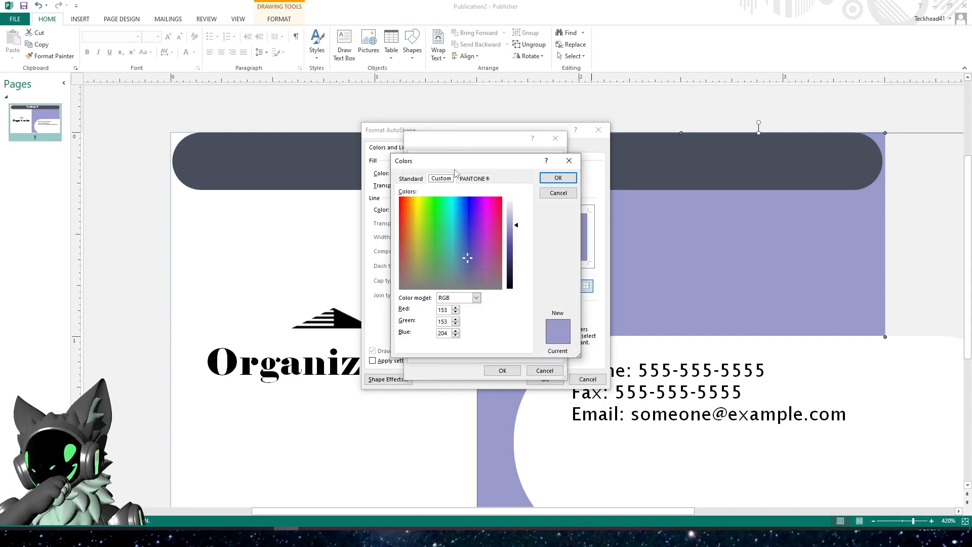
pyautogui.moveTo(447, 310); pyautogui.dragTo(393, 313)
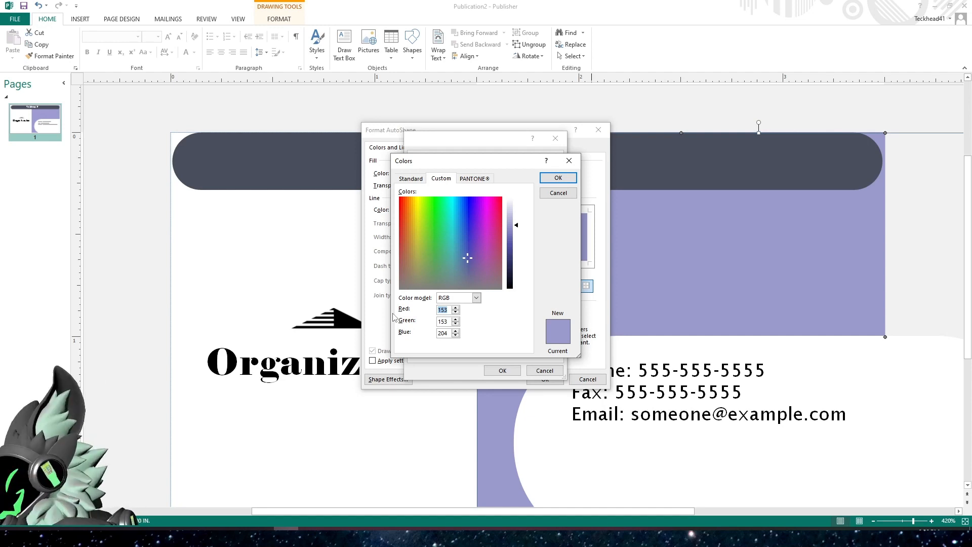
pyautogui.write('171')
pyautogui.moveTo(449, 322); pyautogui.dragTo(398, 327)
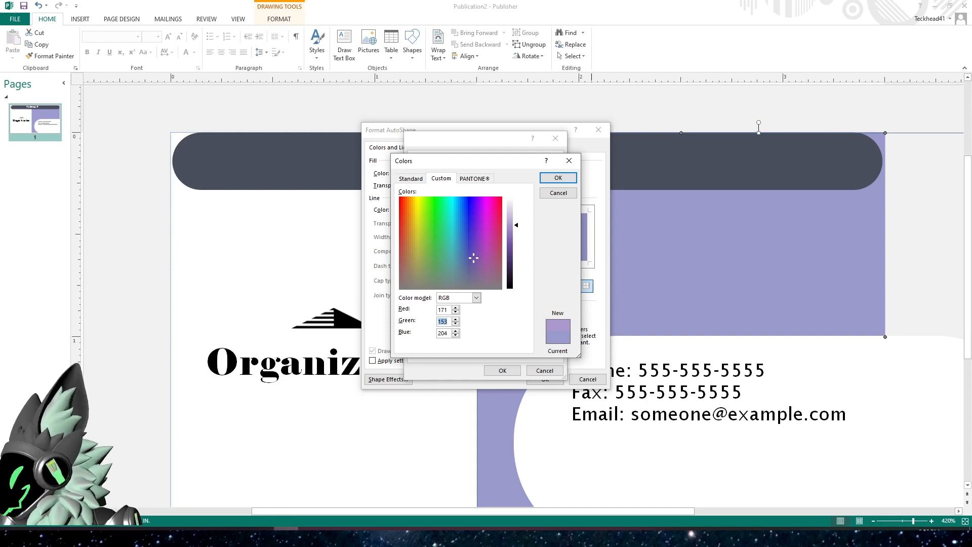
pyautogui.write('242')
pyautogui.moveTo(450, 333); pyautogui.dragTo(386, 337)
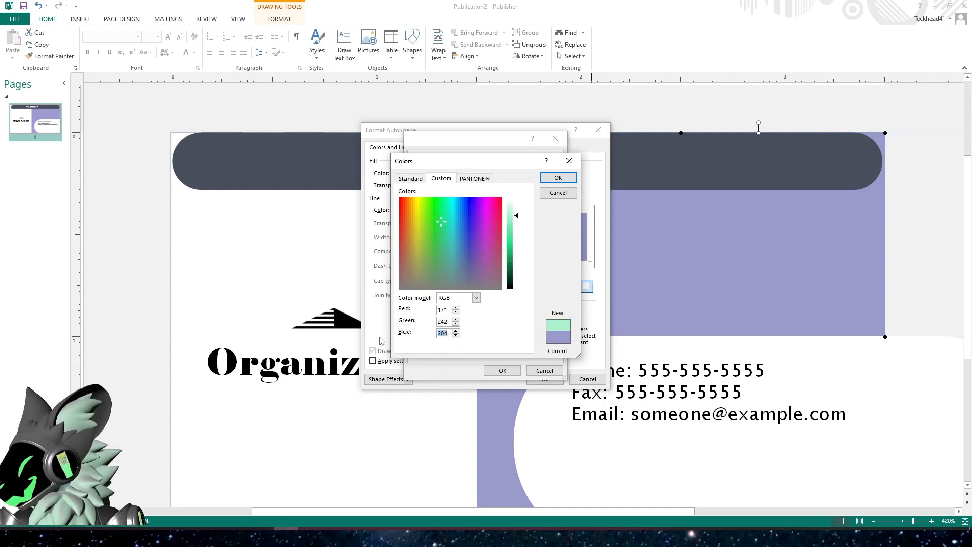
pyautogui.write('214')
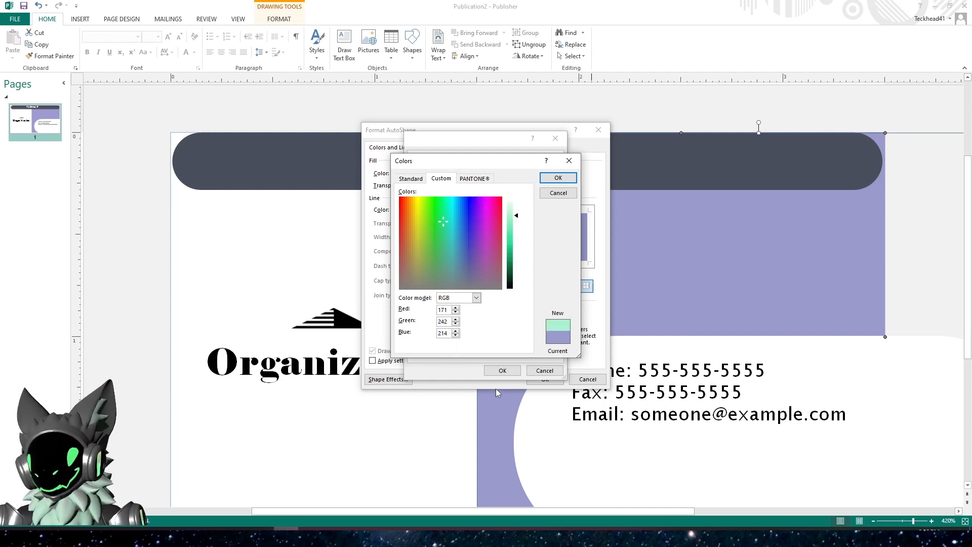
pyautogui.click(557, 178)
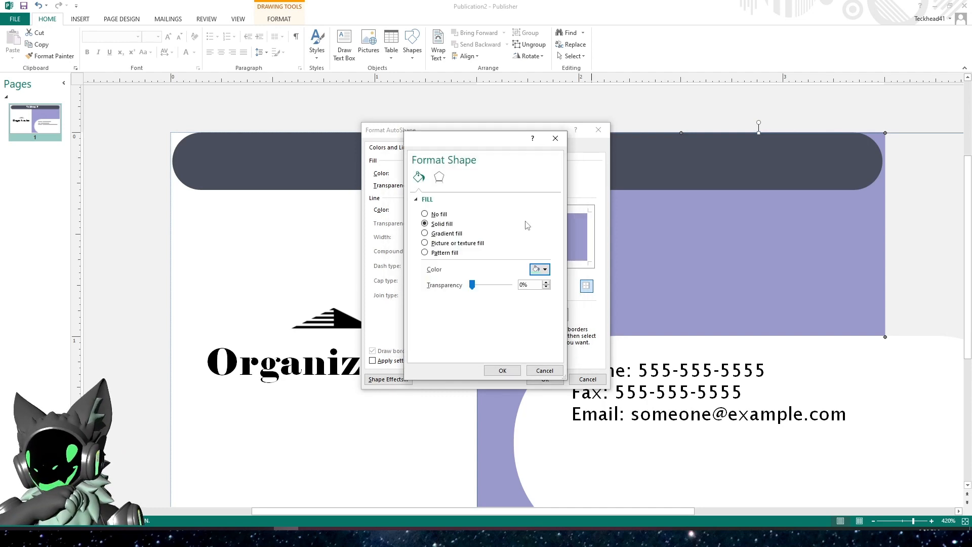
pyautogui.click(504, 371)
pyautogui.click(547, 382)
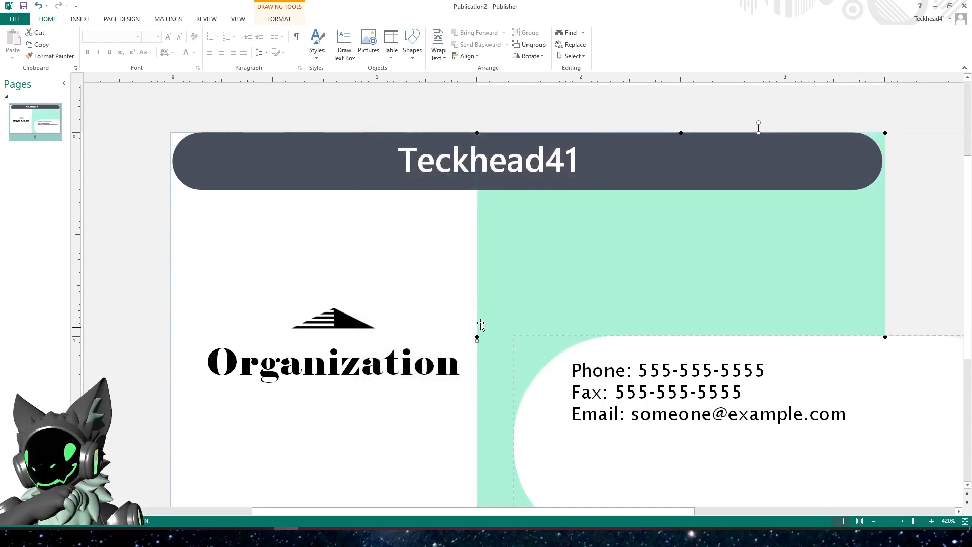
pyautogui.click(448, 295)
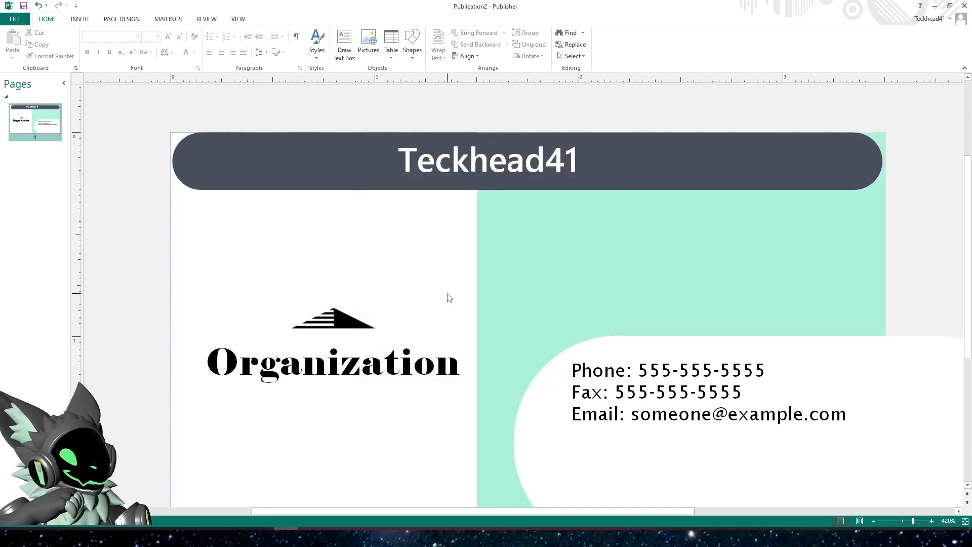
# Step: Delete the Organization logo placeholder from the white half of the card
pyautogui.scroll(-1, 447, 298)
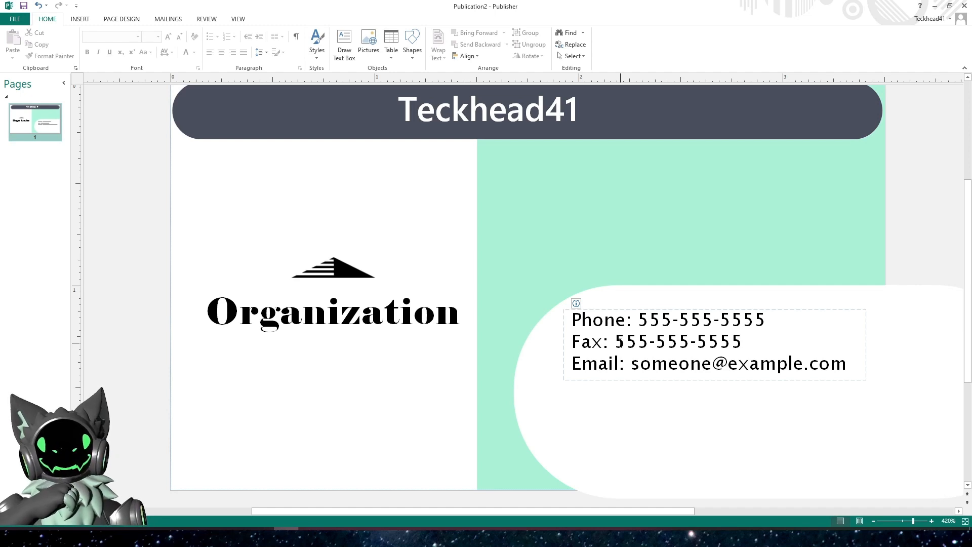
pyautogui.click(372, 272)
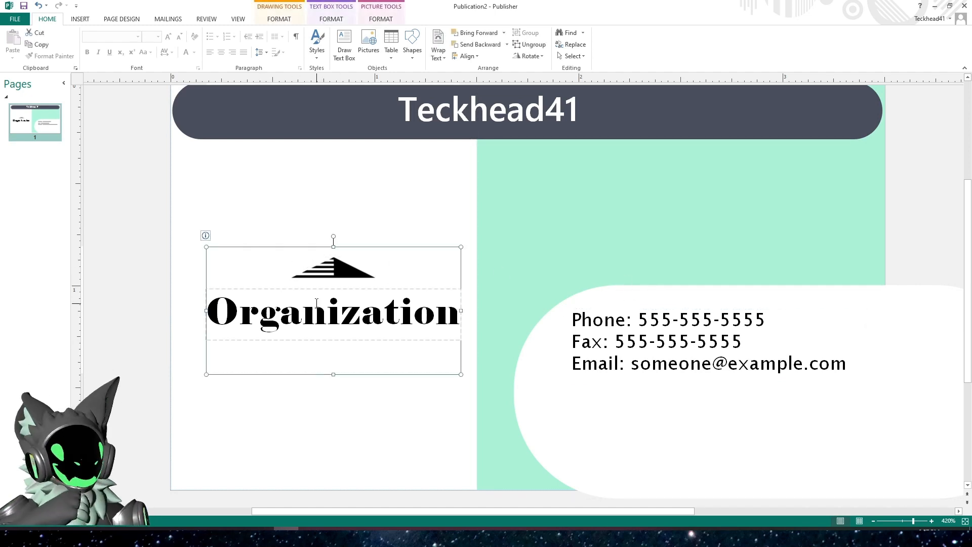
pyautogui.click(306, 251)
pyautogui.click(332, 261)
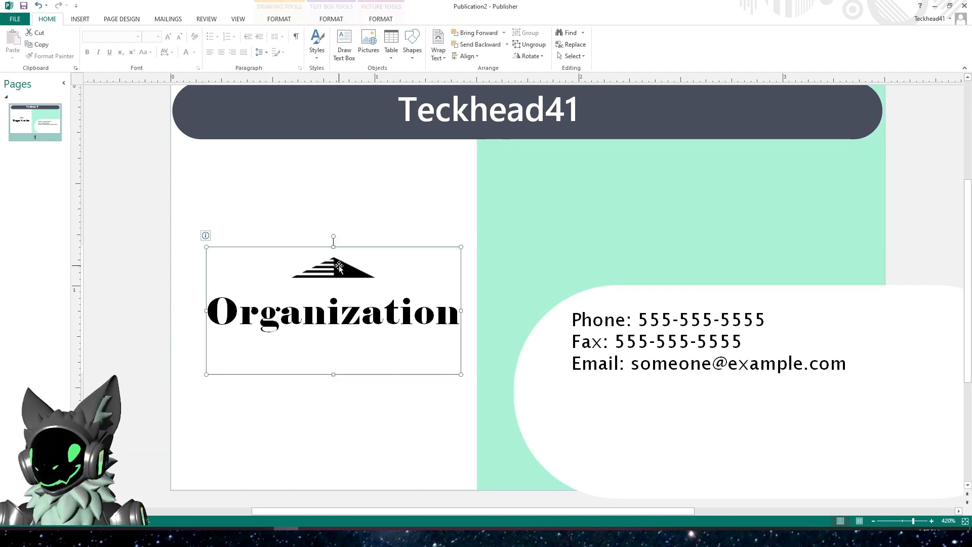
pyautogui.press('Delete')
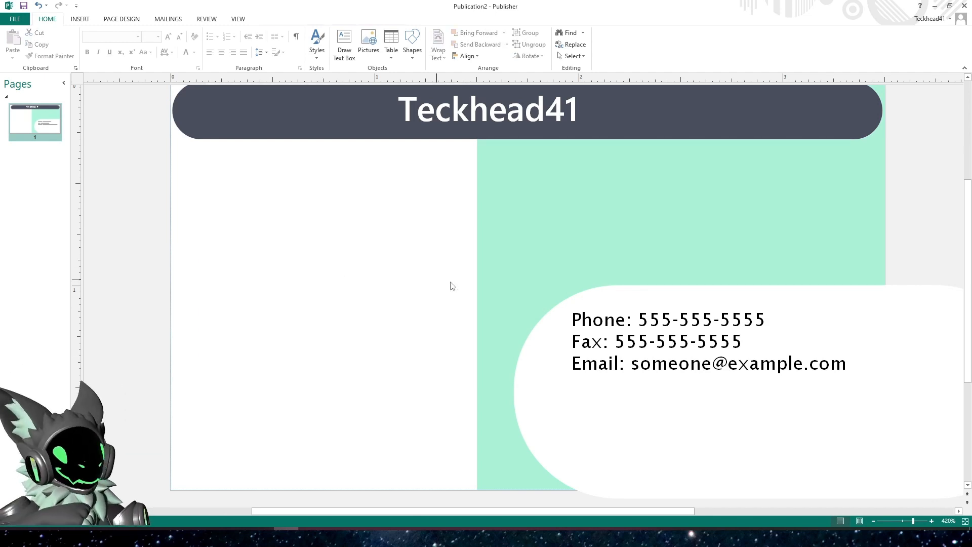
# Step: Replace the phone, fax and email lines with "twitch.tv/teckhead41", a blank line and the word "twiter"
pyautogui.click(639, 364)
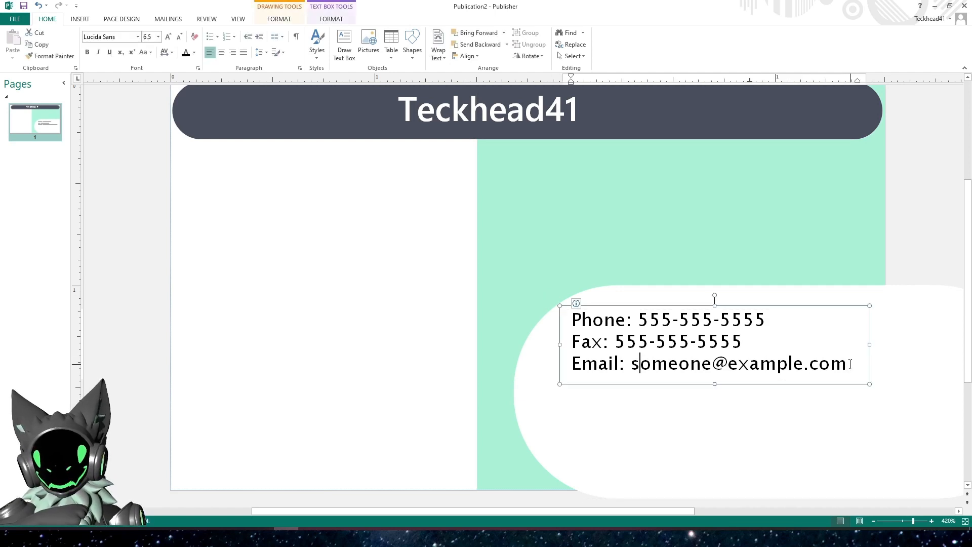
pyautogui.moveTo(844, 364); pyautogui.dragTo(571, 319)
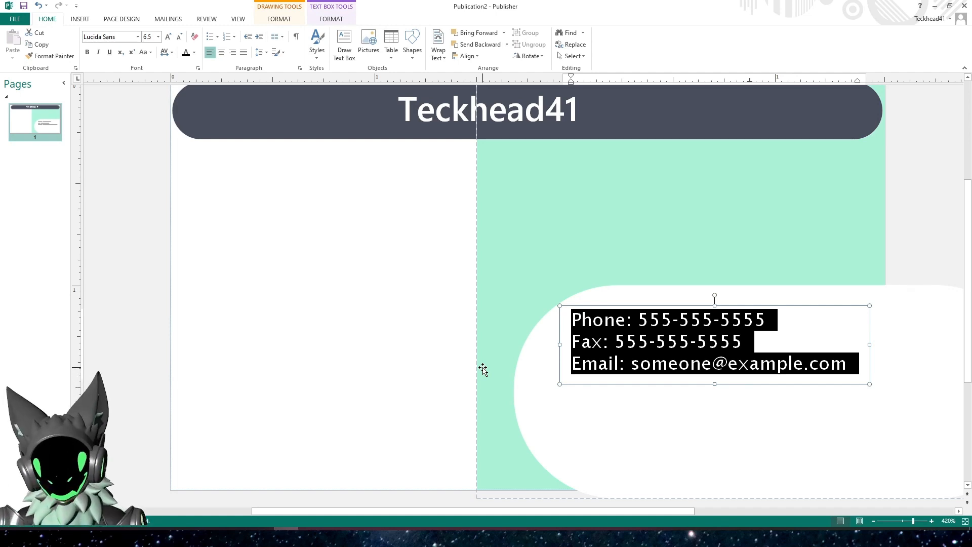
pyautogui.write('twi')
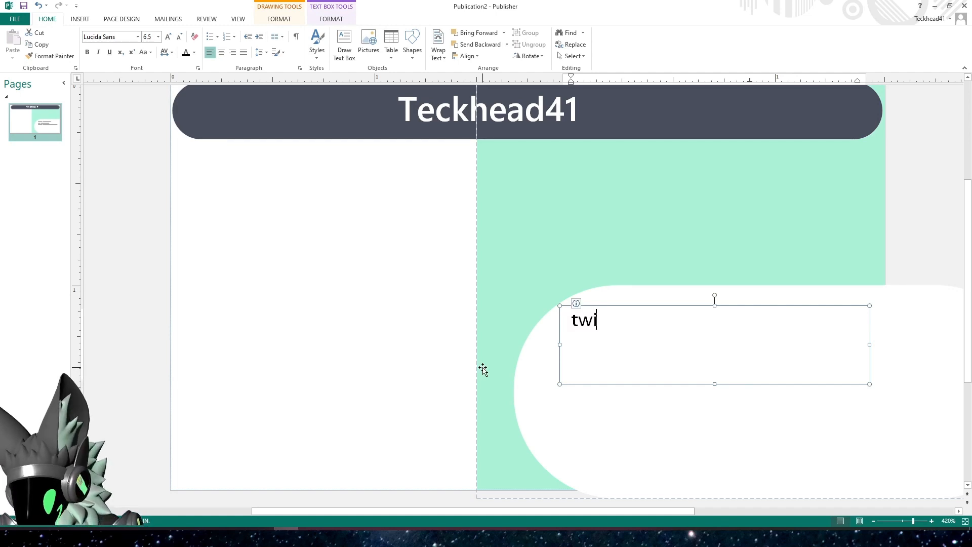
pyautogui.write('tch.tv')
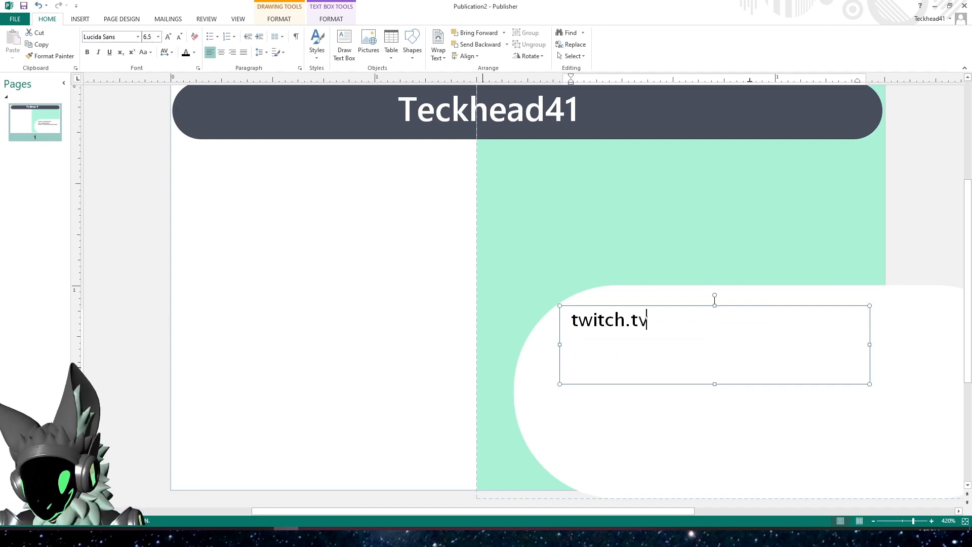
pyautogui.write('/')
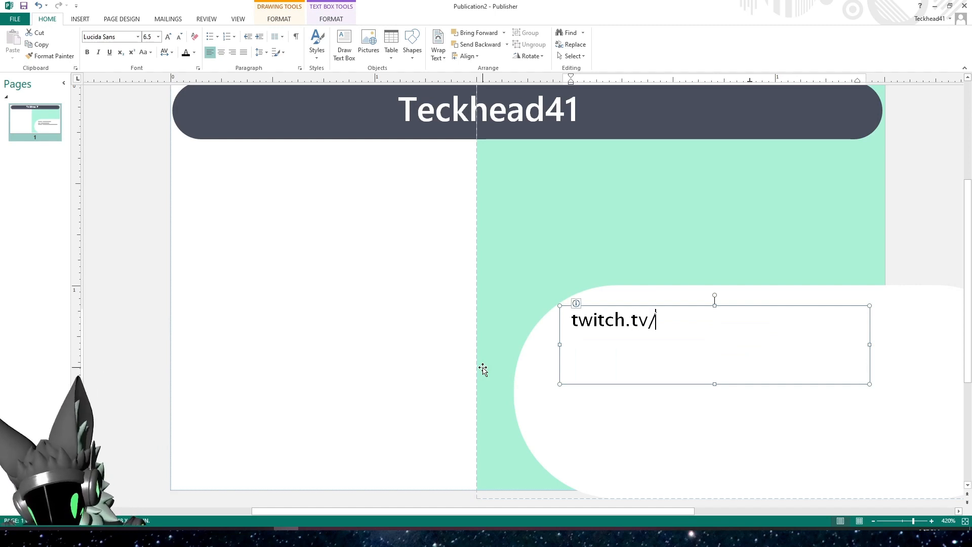
pyautogui.write('teckhead41')
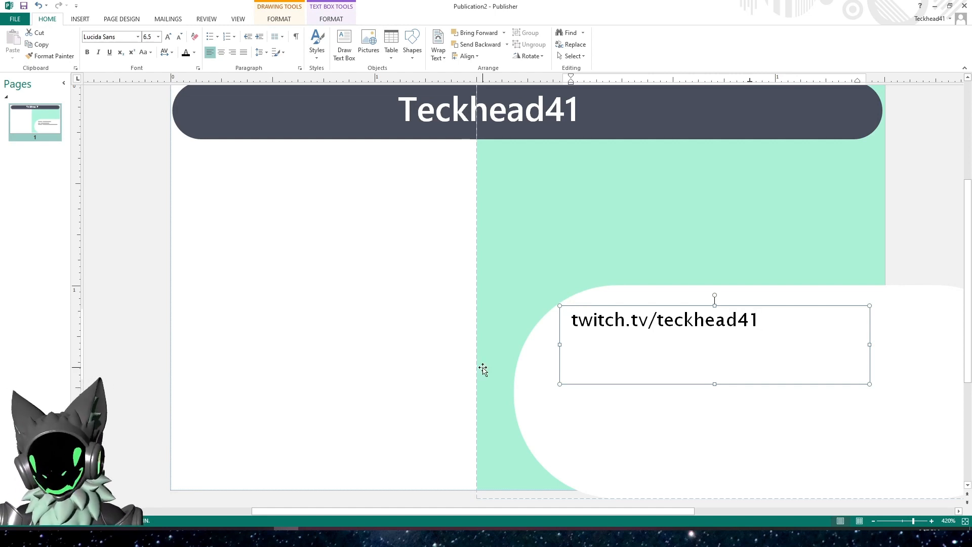
pyautogui.press('Return')
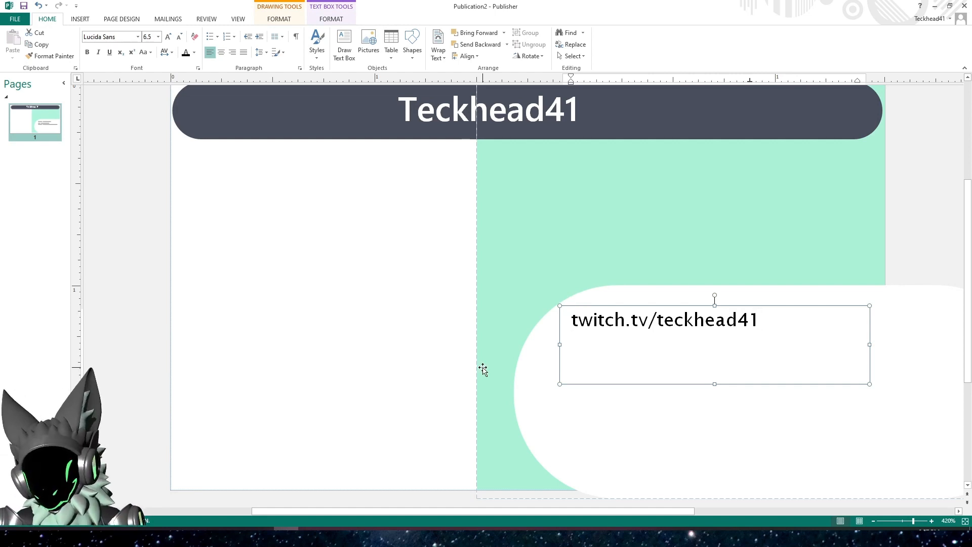
pyautogui.write('twiter')
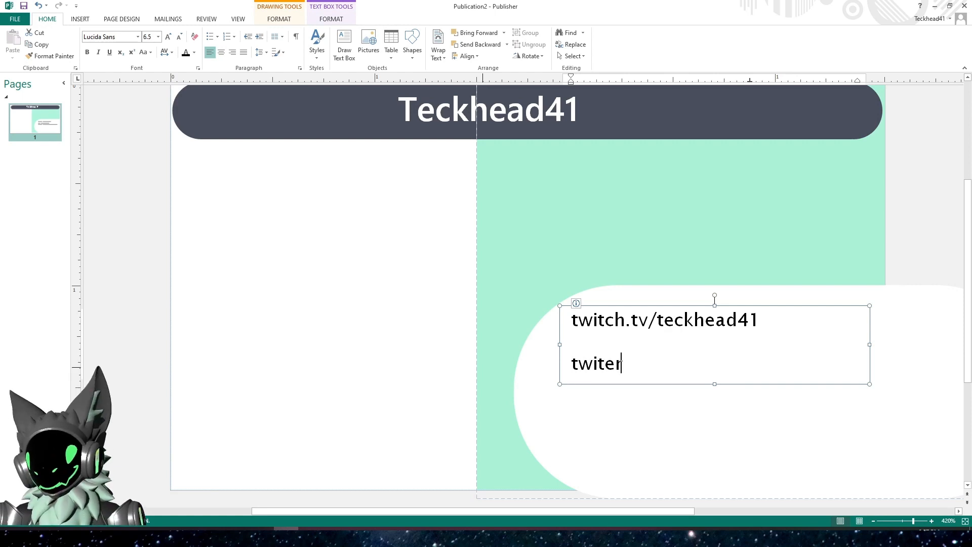
pyautogui.hotkey('ctrl', 'a')
pyautogui.press('BackSpace')
pyautogui.hotkey('ctrl', 'z')
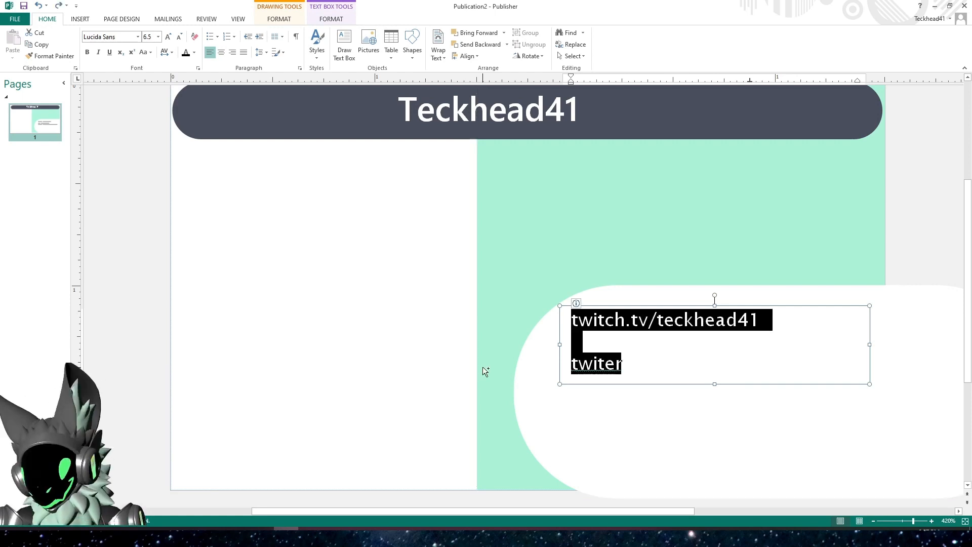
pyautogui.click(631, 366)
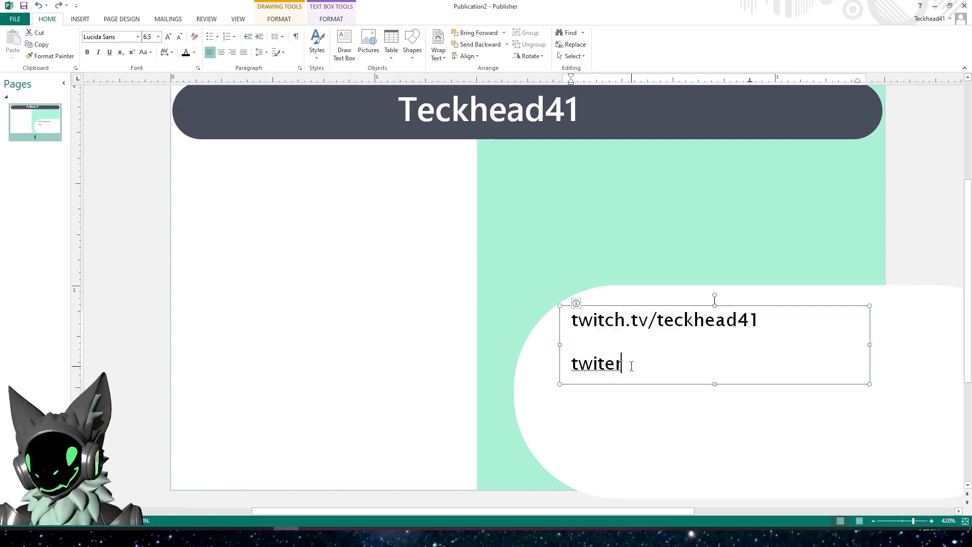
pyautogui.hotkey('ctrl', 'a')
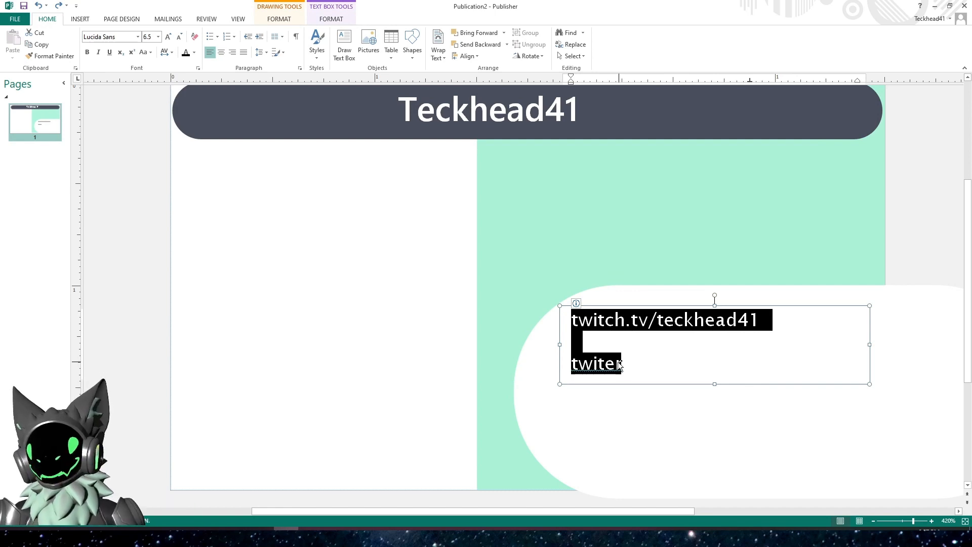
pyautogui.click(631, 366)
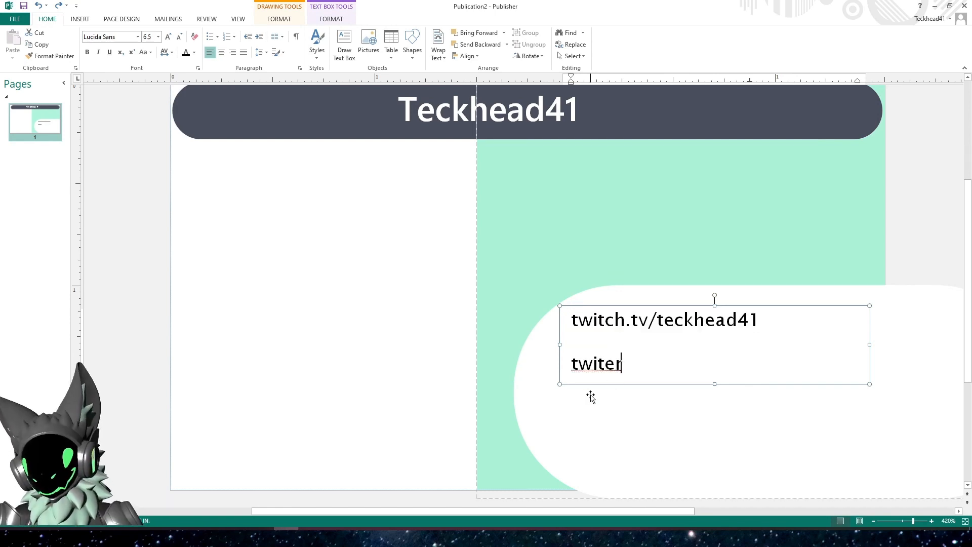
# Step: Correct "twiter" to "twitter" and extend that line to "twitter.com/teckhead41"
pyautogui.hotkey('ctrl', 'a')
pyautogui.press('Left')
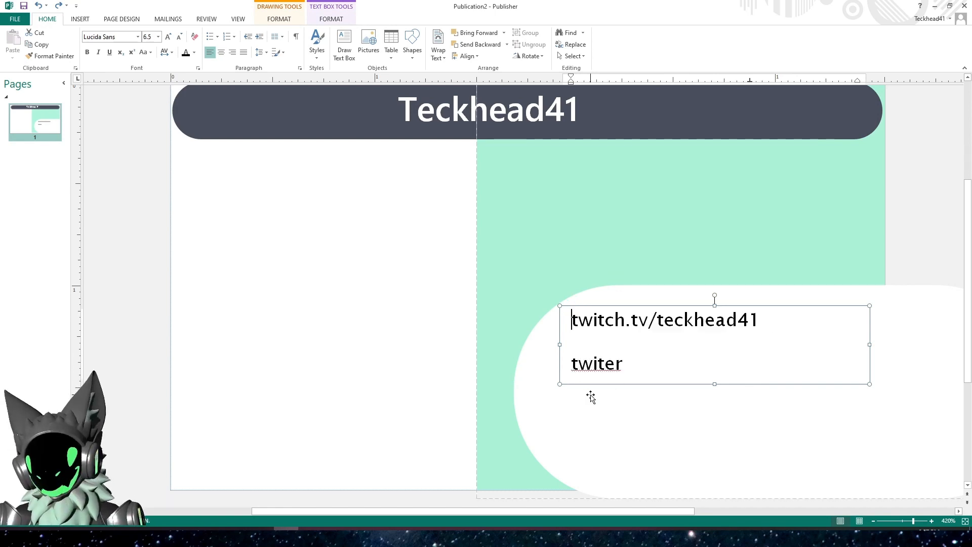
pyautogui.press('Down')
pyautogui.press('Down')
pyautogui.press('Right')
pyautogui.press('Right')
pyautogui.press('Right')
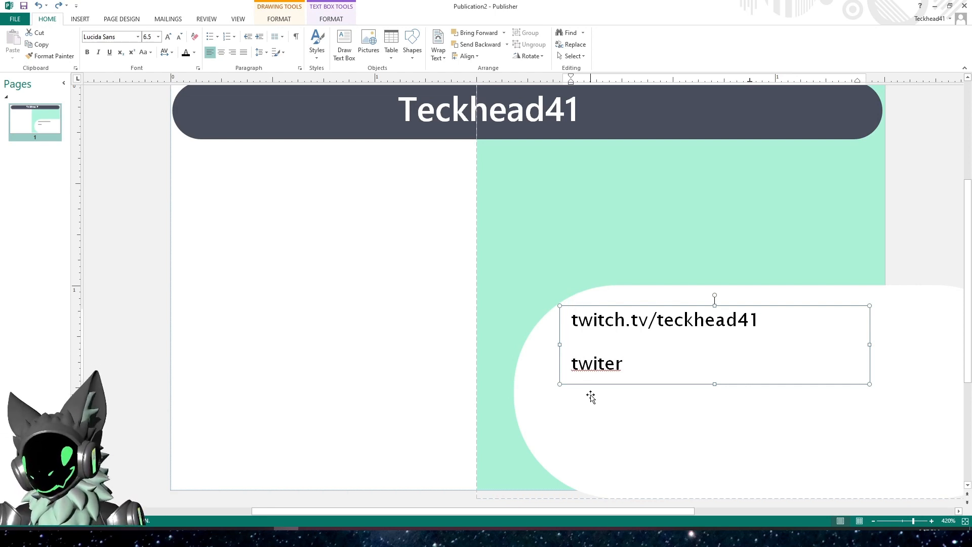
pyautogui.write('t')
pyautogui.press('Right')
pyautogui.press('Right')
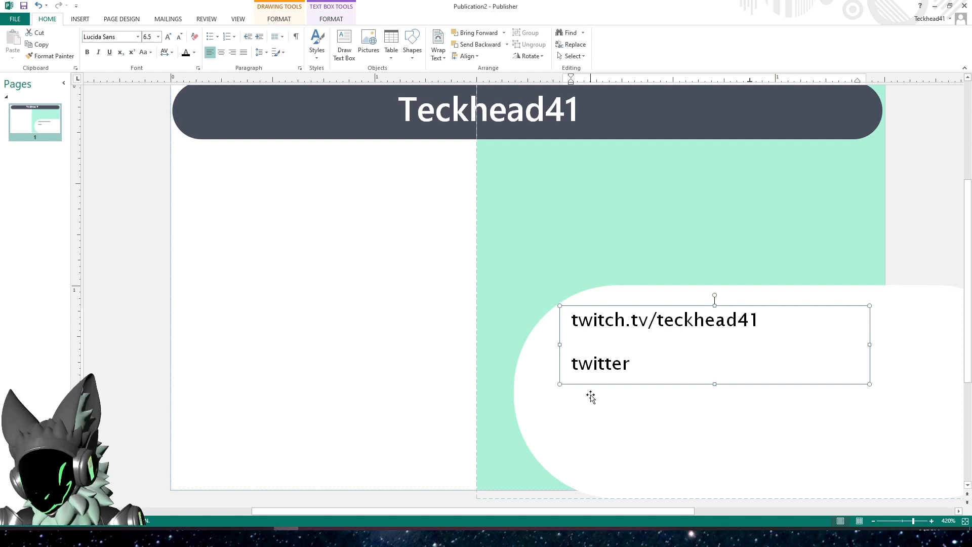
pyautogui.write('.com')
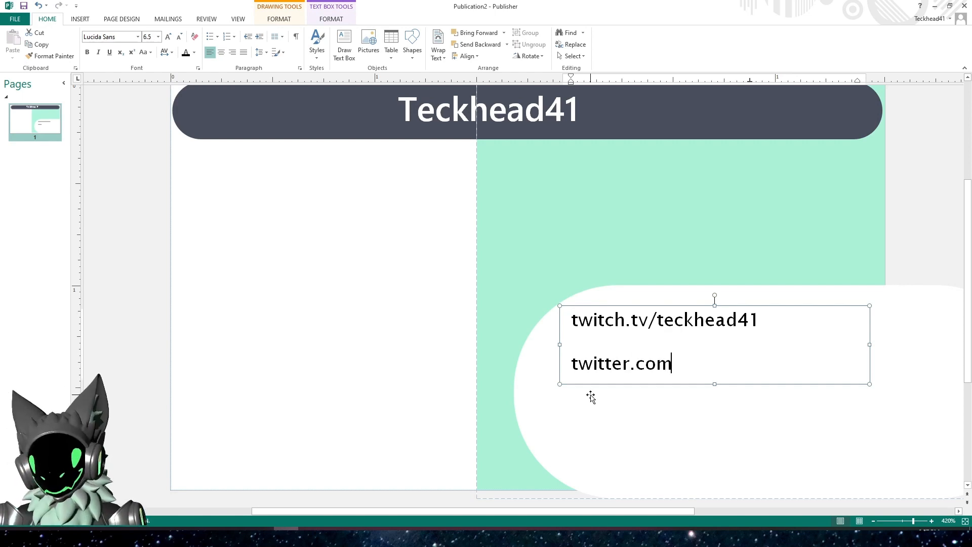
pyautogui.write('/tec')
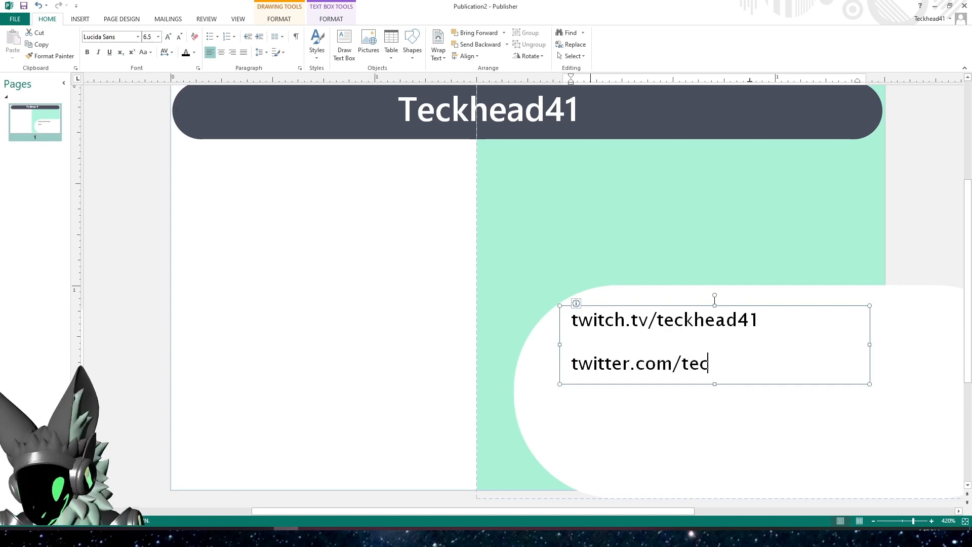
pyautogui.write('khead41')
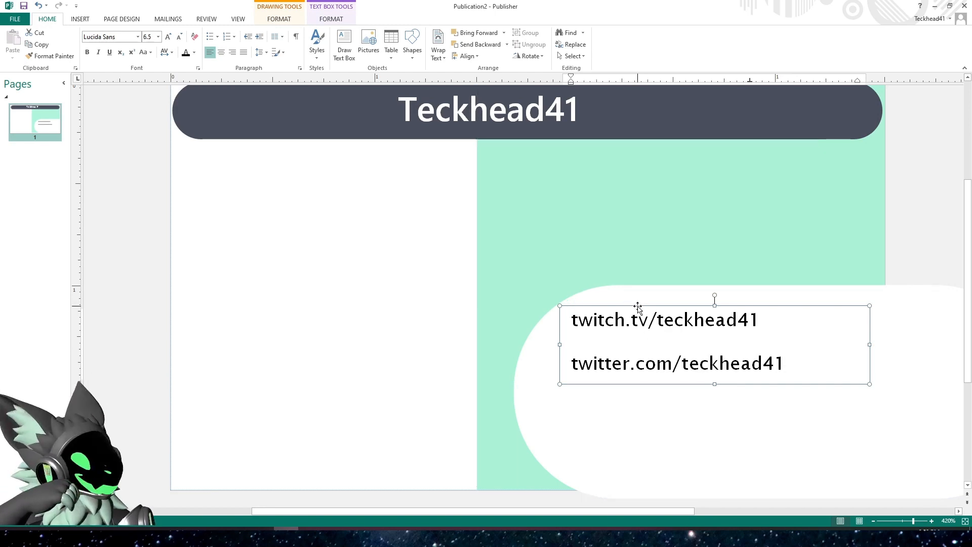
# Step: Move the Twitch and Twitter links text box to the middle of the white capsule and enlarge its text to 8 pt
pyautogui.moveTo(638, 306); pyautogui.dragTo(651, 338)
pyautogui.hotkey('ctrl', 'a')
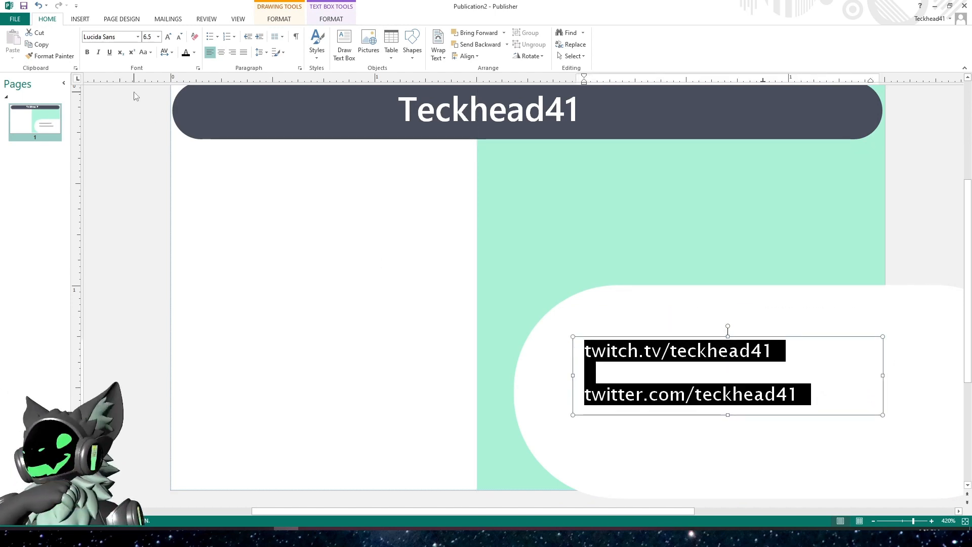
pyautogui.click(169, 38)
pyautogui.click(168, 38)
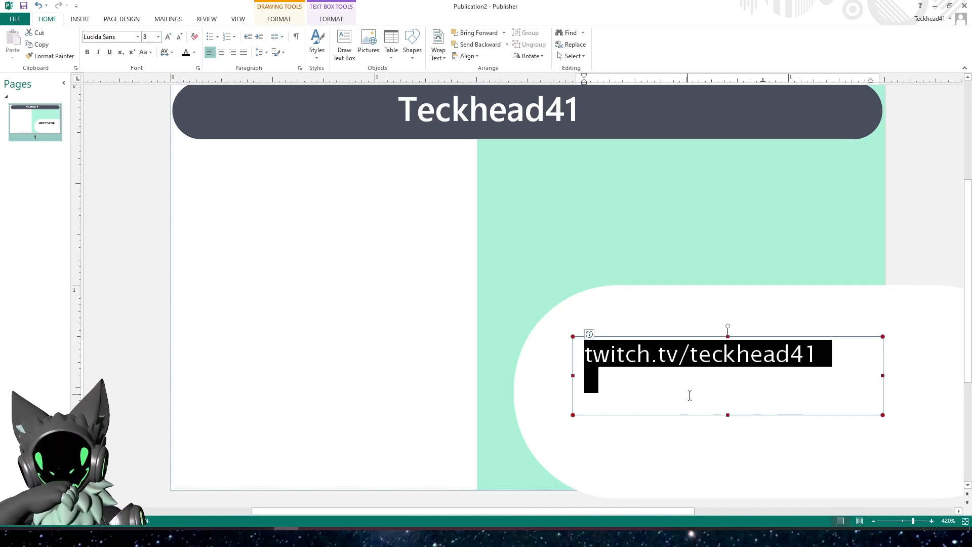
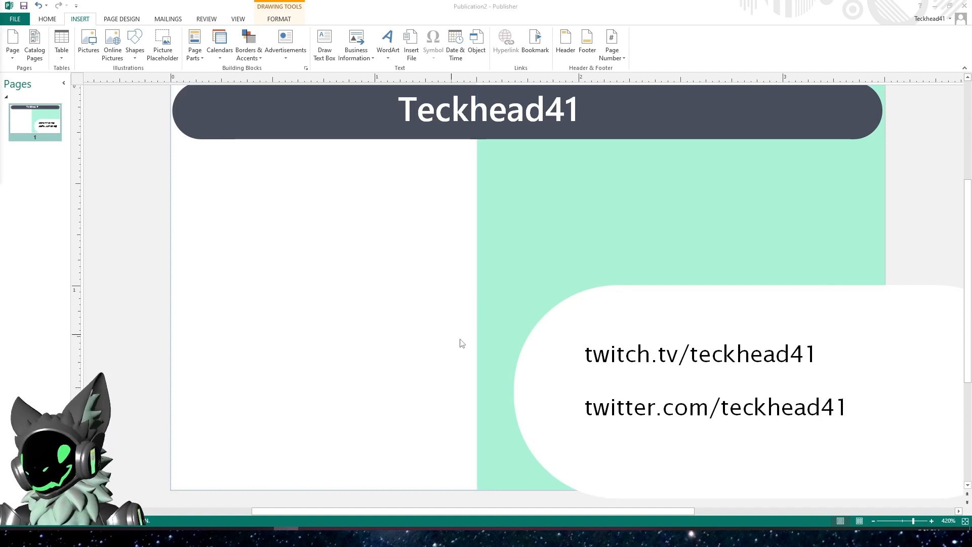
# Step: Paste the copied Twitch logo onto the card and place it just before the "twitch.tv/teckhead41" line, clear of the text
pyautogui.click(409, 311)
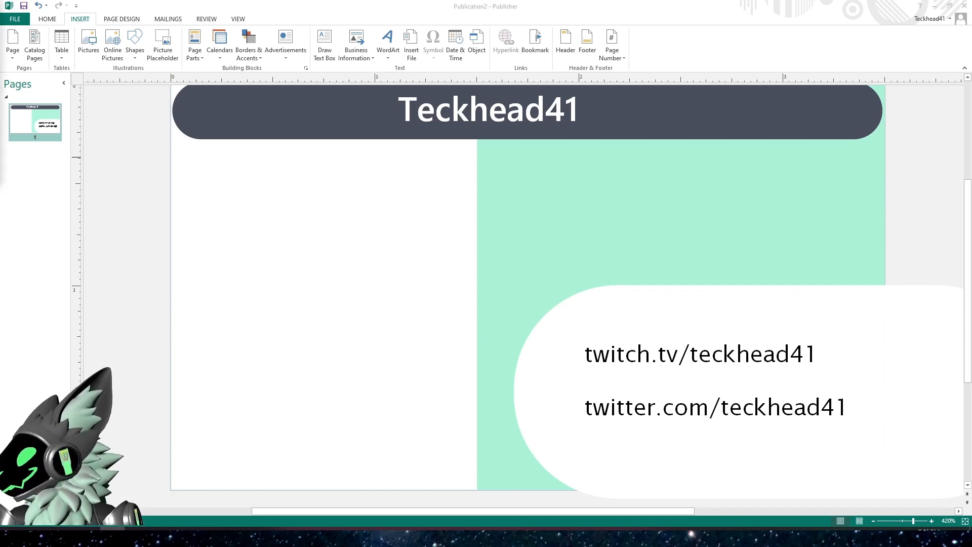
pyautogui.rightClick(292, 286)
pyautogui.click(309, 317)
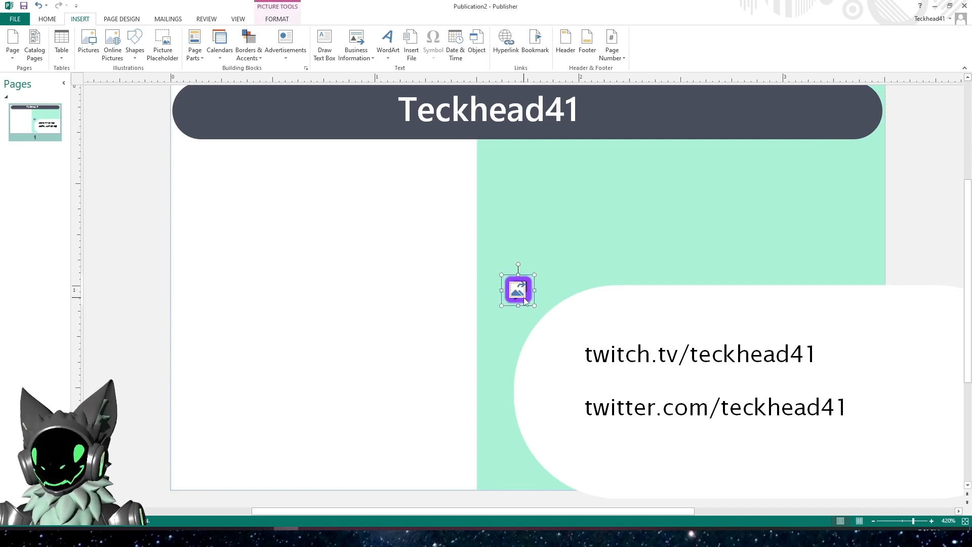
pyautogui.moveTo(527, 301); pyautogui.dragTo(634, 363)
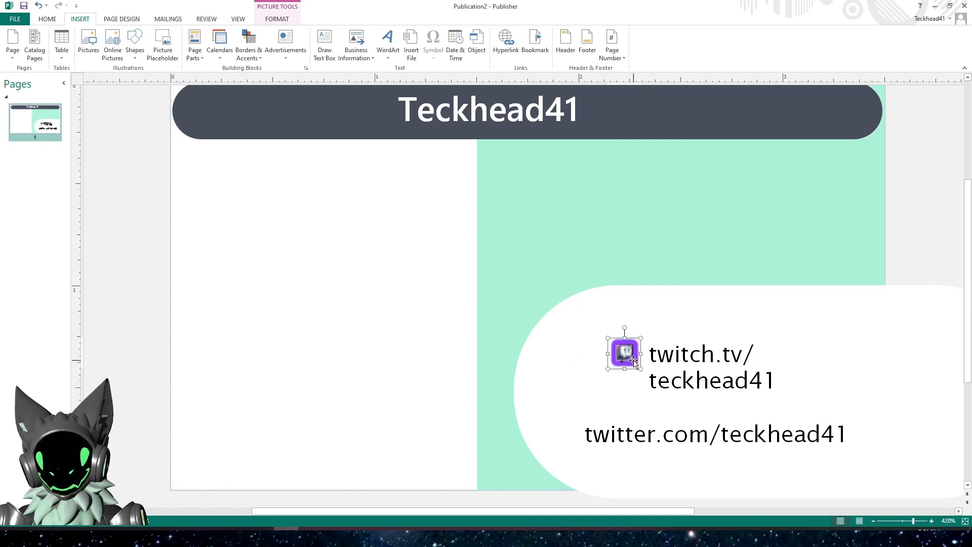
pyautogui.moveTo(634, 363)
pyautogui.mouseDown()
pyautogui.moveTo(535, 358)
pyautogui.moveTo(568, 359)
pyautogui.mouseUp()
pyautogui.click(556, 403)
pyautogui.click(600, 354)
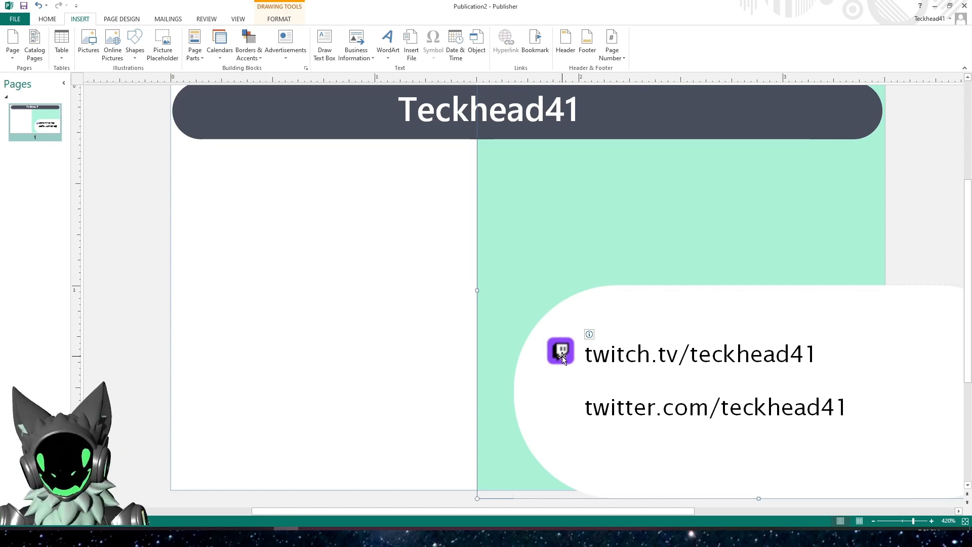
pyautogui.click(555, 395)
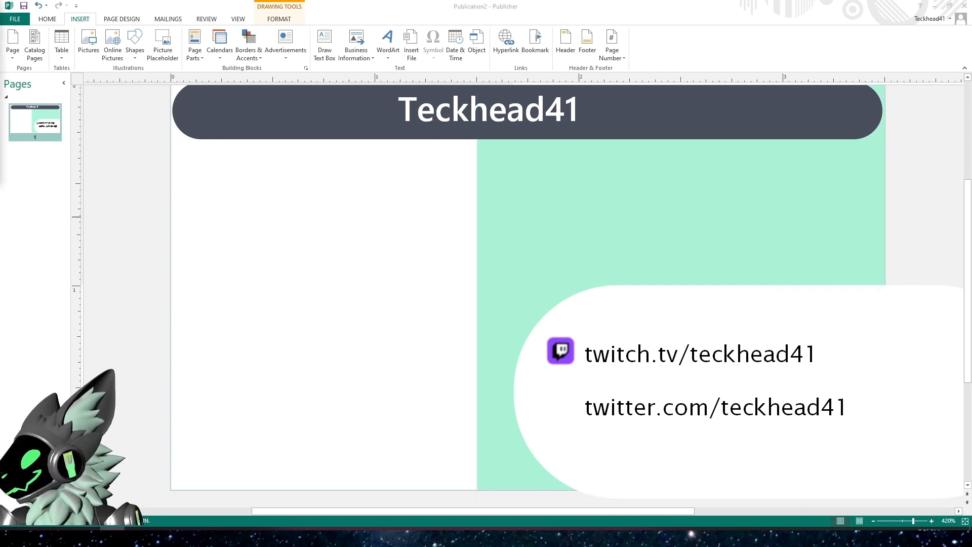
# Step: Paste the copied Twitter bird logo and align it below the Twitch logo, beside the "twitter.com/teckhead41" line
pyautogui.click(338, 323)
pyautogui.hotkey('ctrl', 'v')
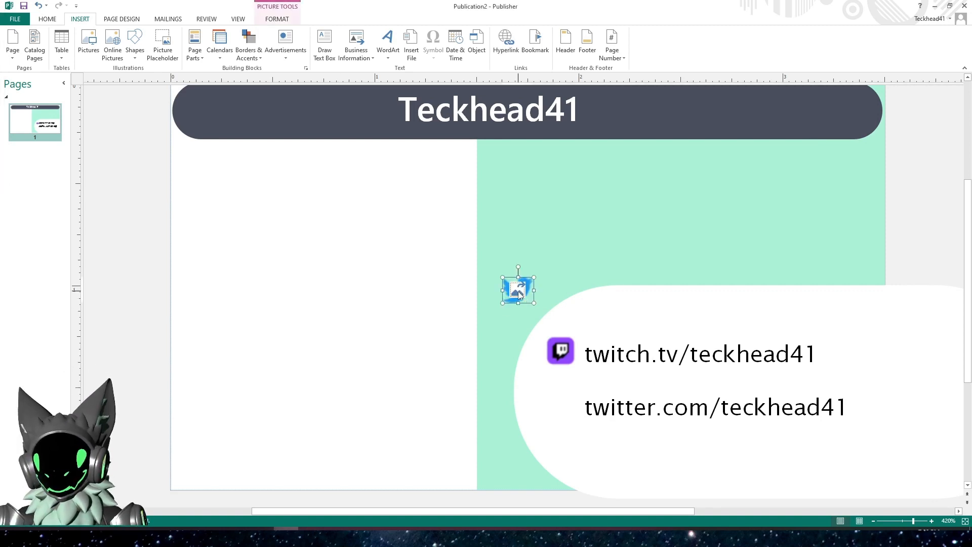
pyautogui.moveTo(527, 289); pyautogui.dragTo(569, 406)
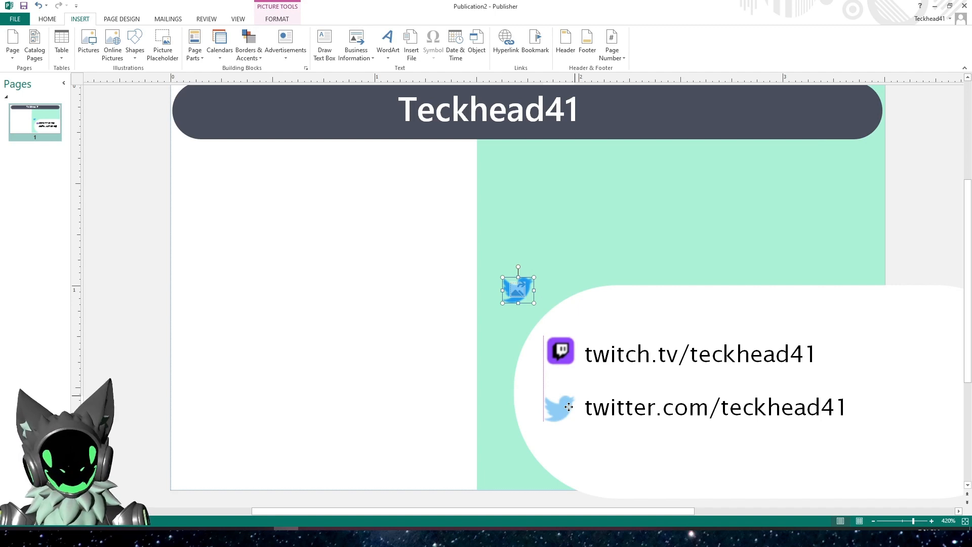
pyautogui.moveTo(568, 406); pyautogui.dragTo(570, 408)
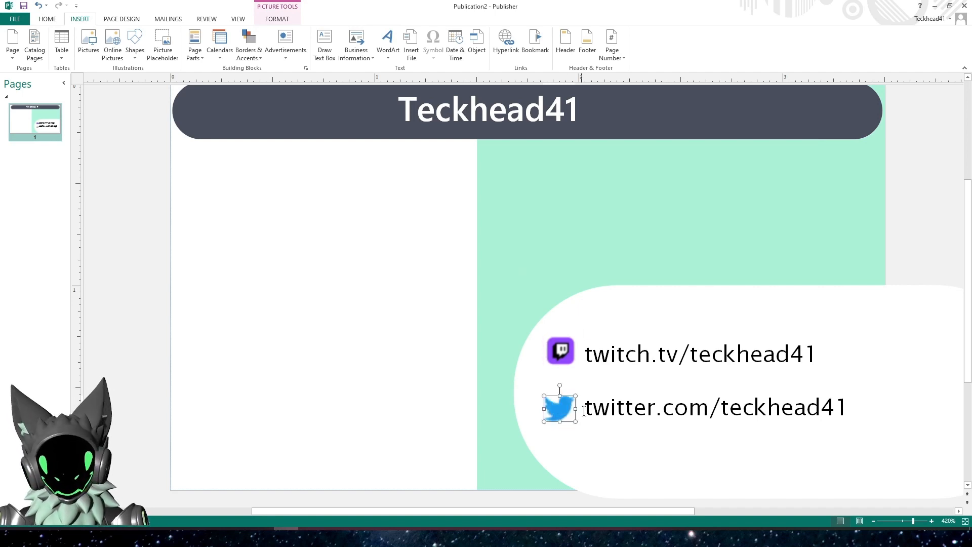
pyautogui.click(560, 445)
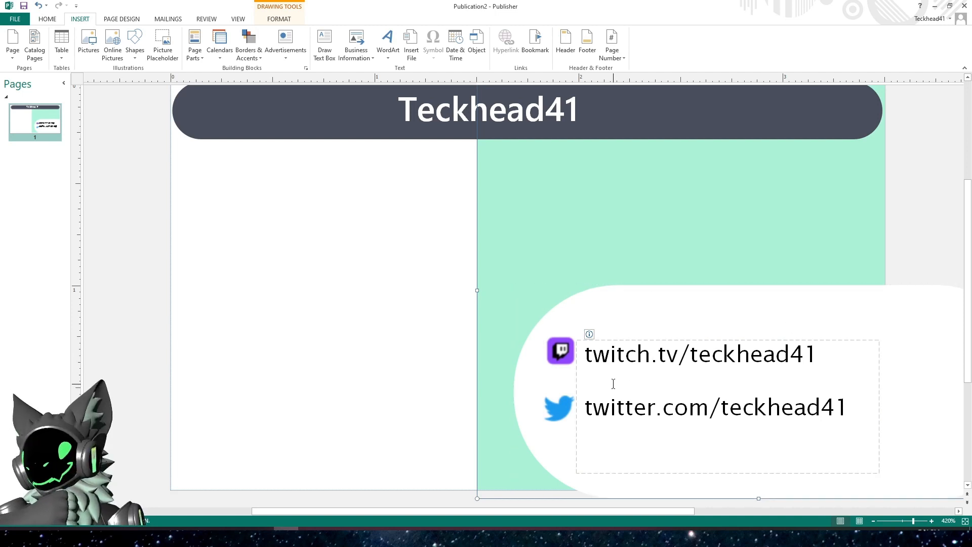
pyautogui.click(549, 439)
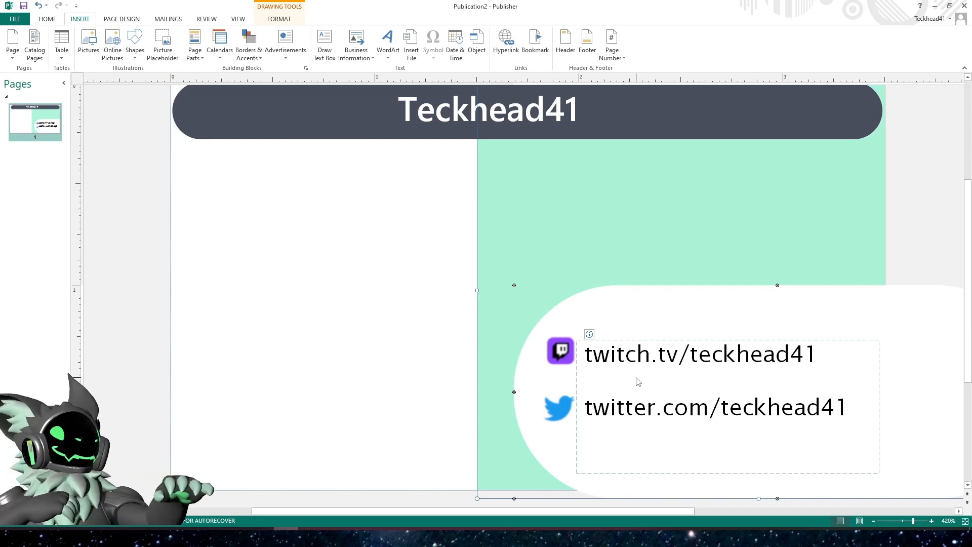
# Step: Paste the copied character artwork and position it on the white half of the card below the name banner
pyautogui.click(343, 321)
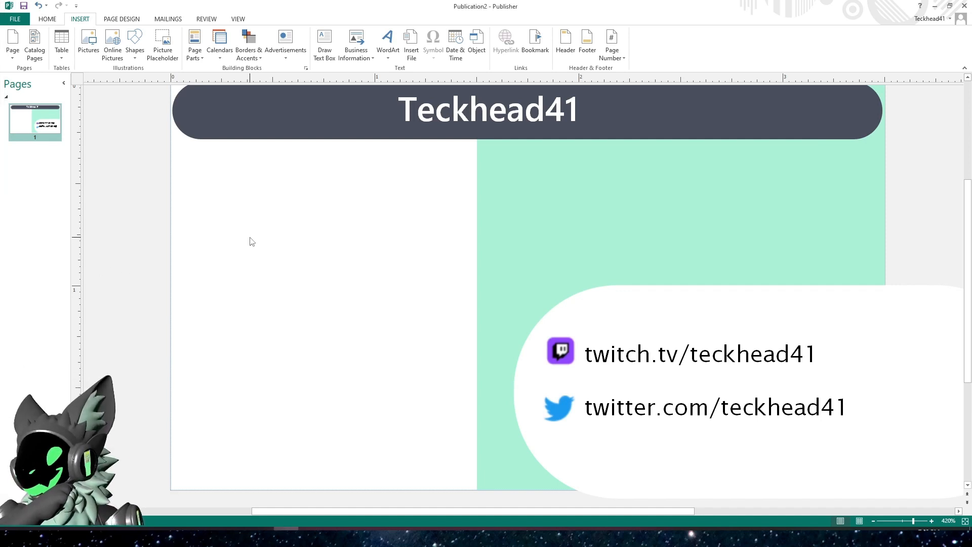
pyautogui.rightClick(282, 226)
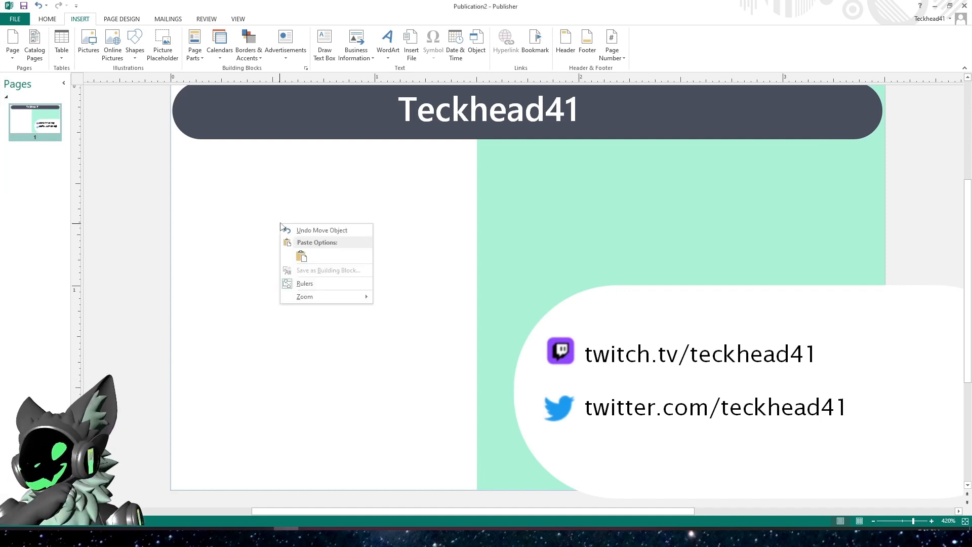
pyautogui.click(299, 258)
pyautogui.moveTo(539, 248); pyautogui.dragTo(339, 259)
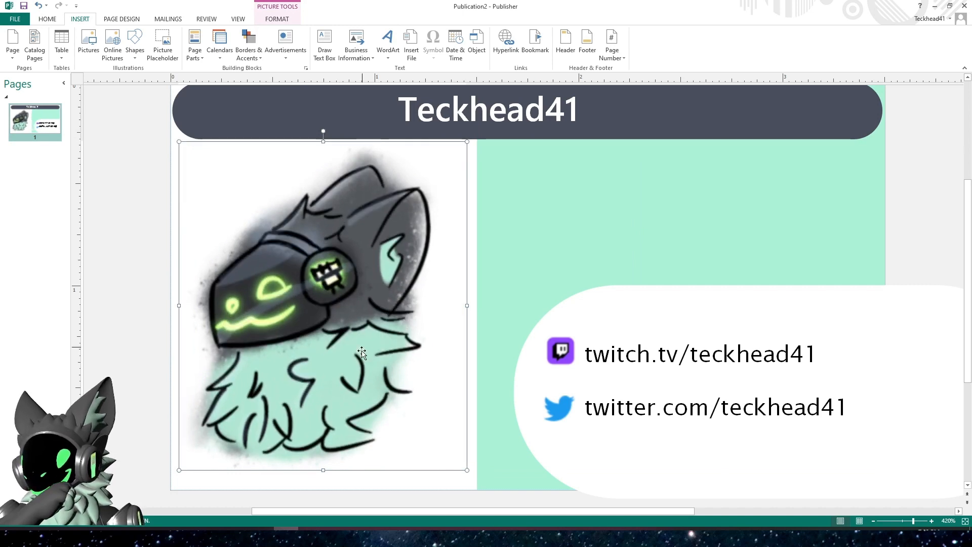
pyautogui.click(396, 481)
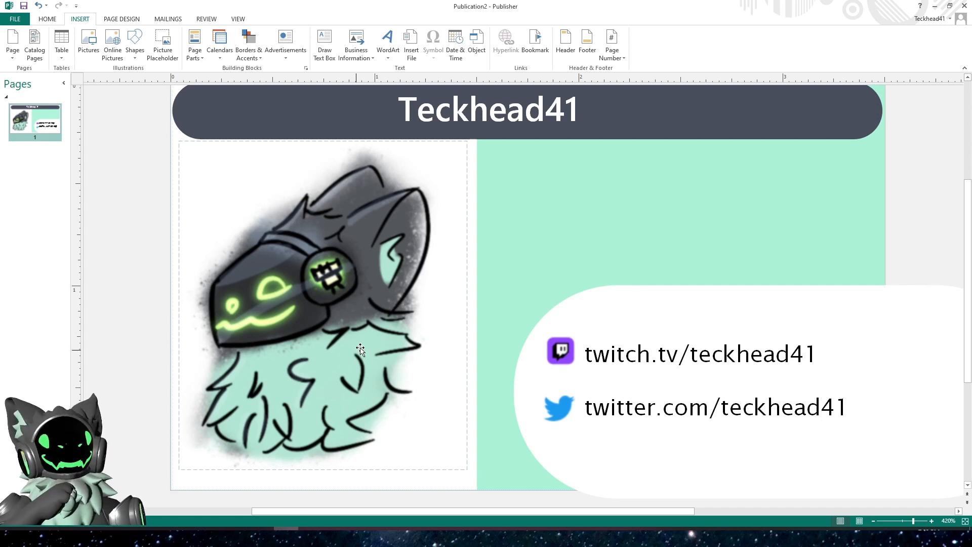
# Step: Draw a text box beneath the artwork, enter an artist credit beginning "Art By: twitch.tv", and widen the box across the white half
pyautogui.click(325, 51)
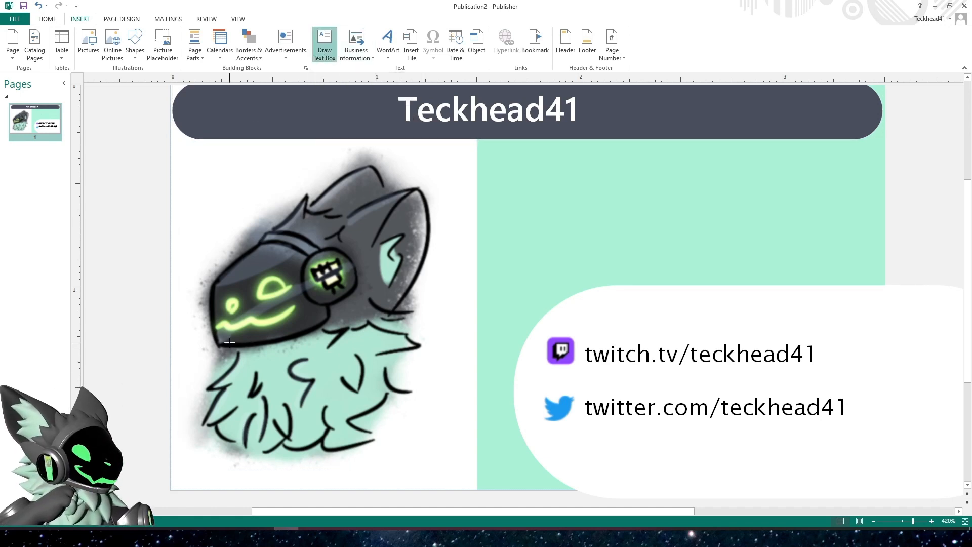
pyautogui.moveTo(240, 484); pyautogui.dragTo(456, 489)
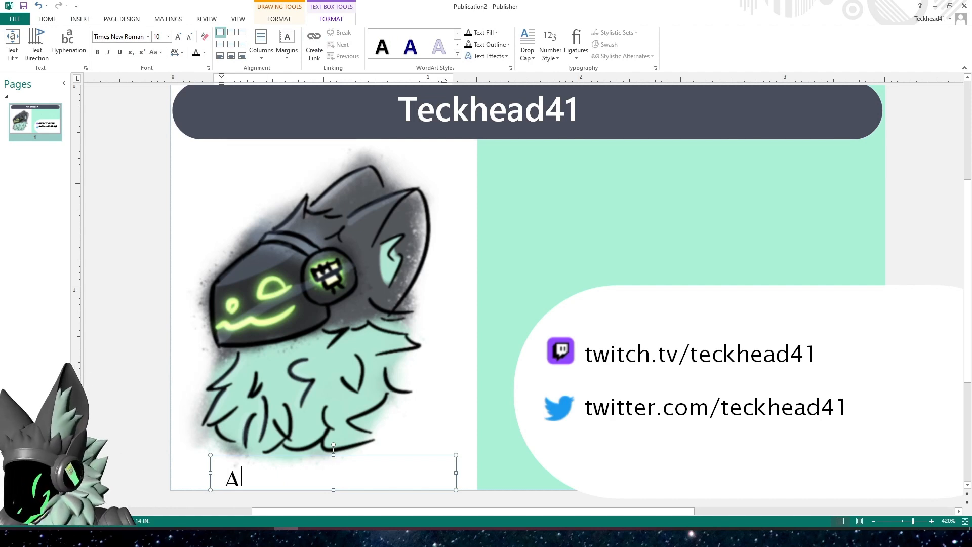
pyautogui.write('Art By: ')
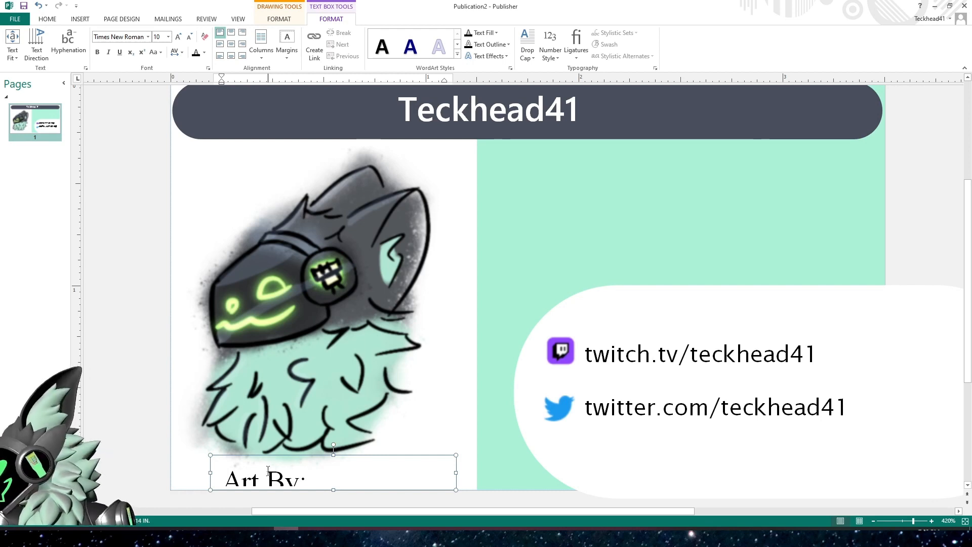
pyautogui.write('twitch')
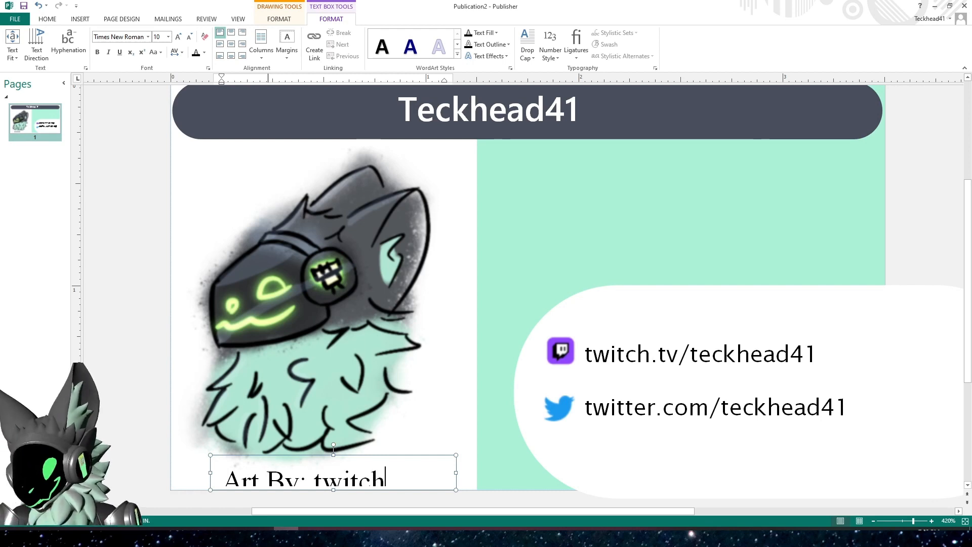
pyautogui.write('.tv\\k')
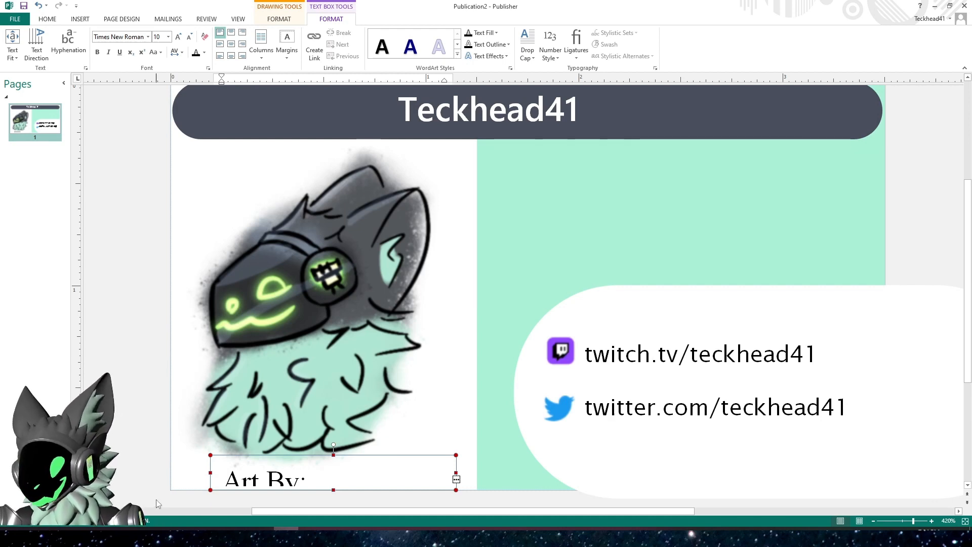
pyautogui.moveTo(210, 472); pyautogui.dragTo(175, 472)
pyautogui.moveTo(456, 472); pyautogui.dragTo(468, 474)
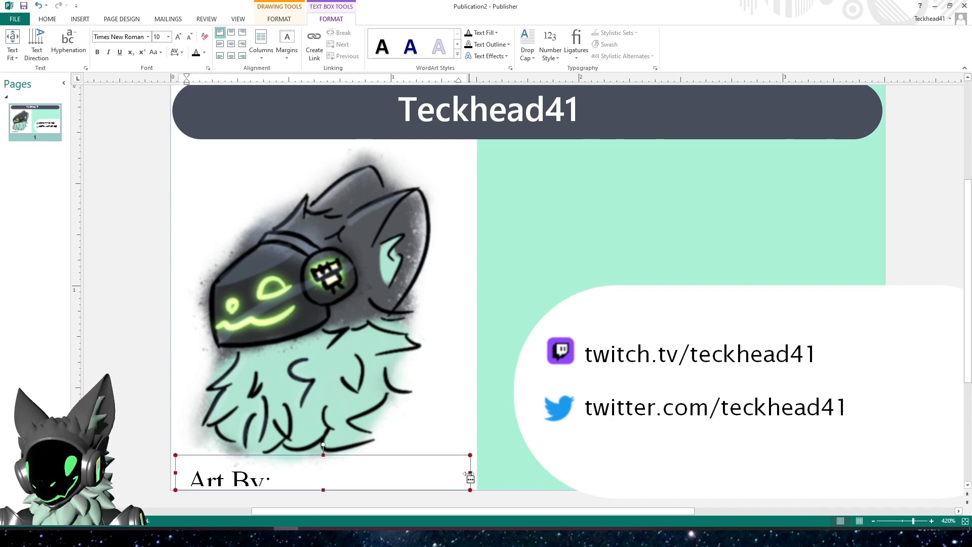